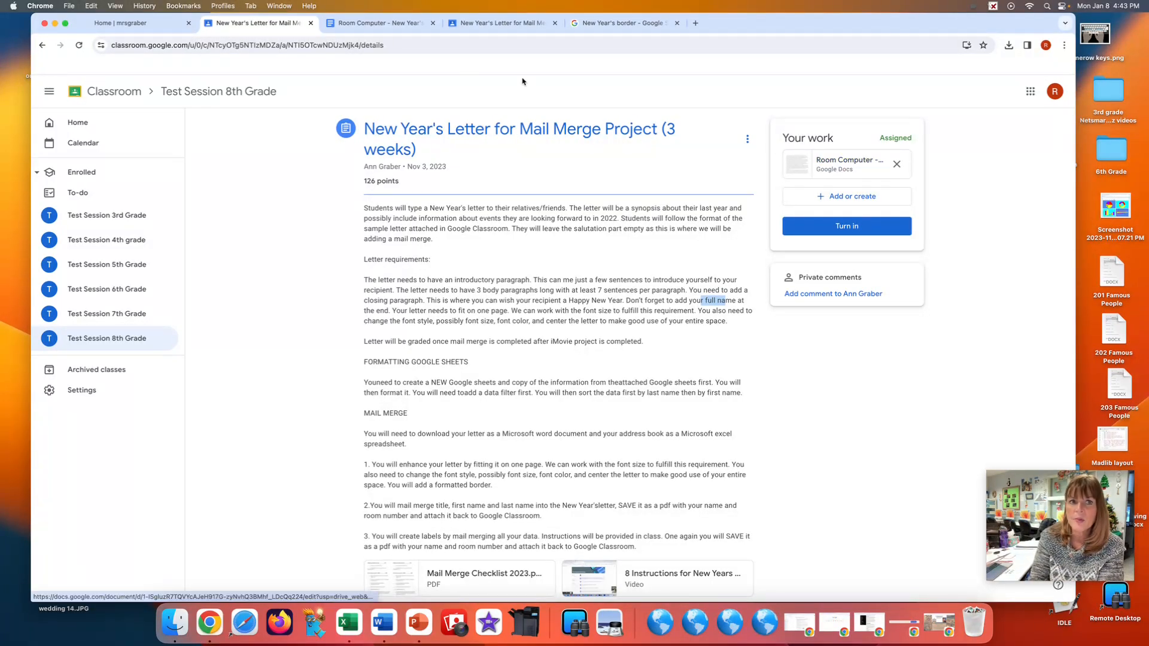
Download the New Year's letter from Google Docs in Microsoft Word (.docx) format and minimize the browser.
left_click(361, 23)
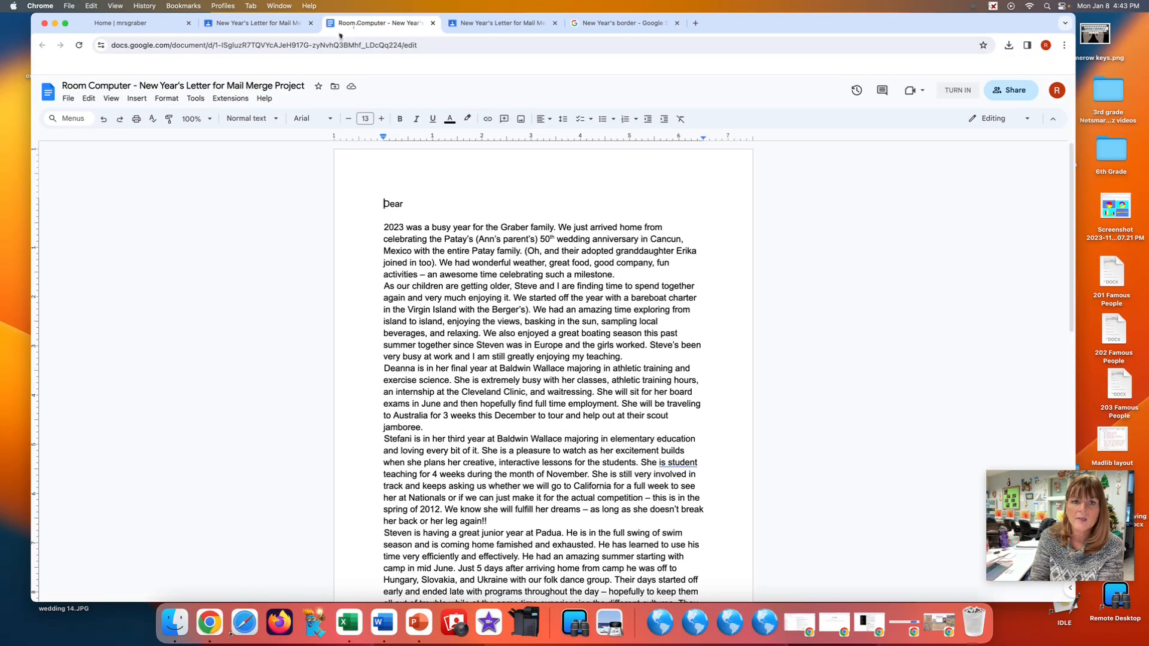
left_click(67, 99)
mouse_move(158, 208)
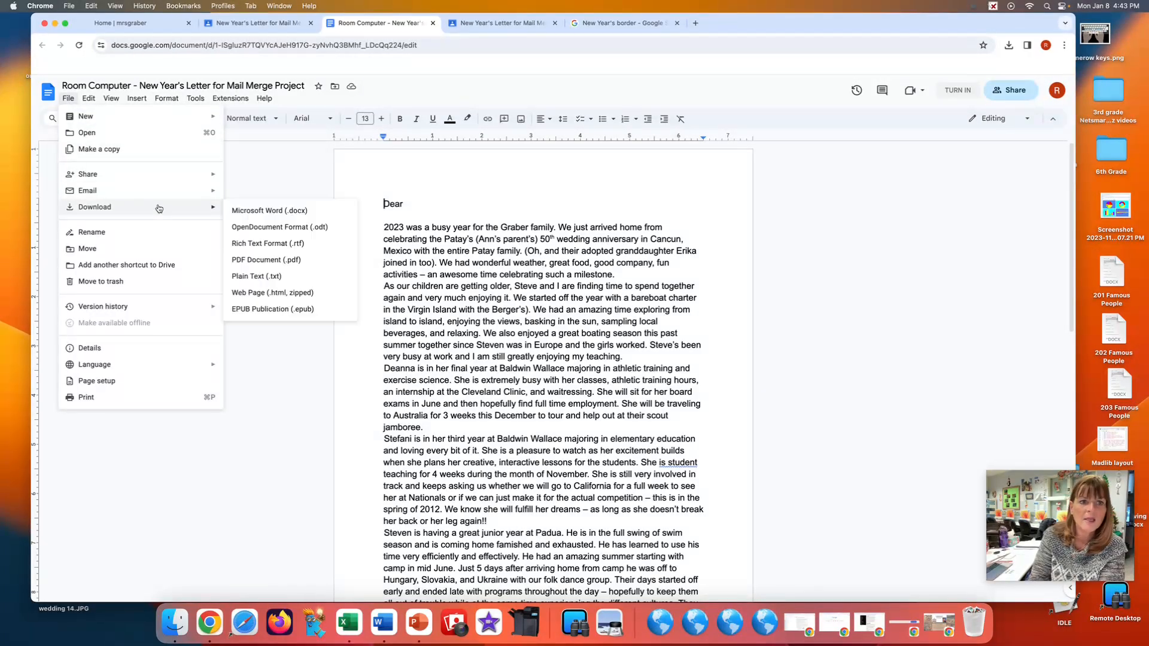
left_click(277, 213)
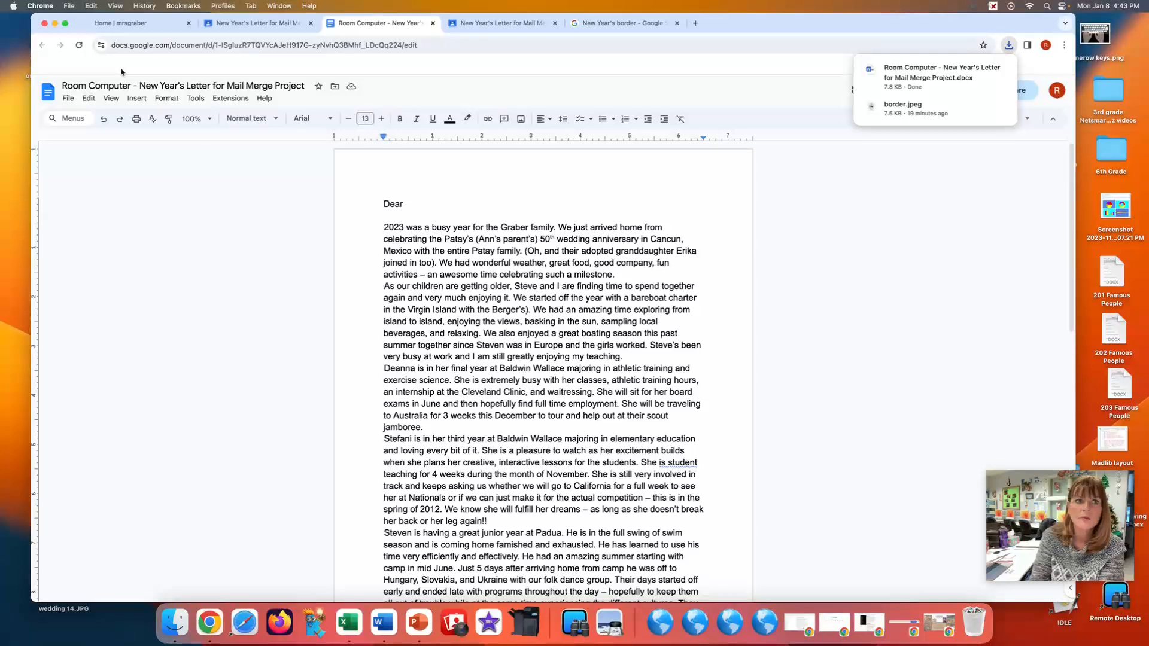
left_click(53, 25)
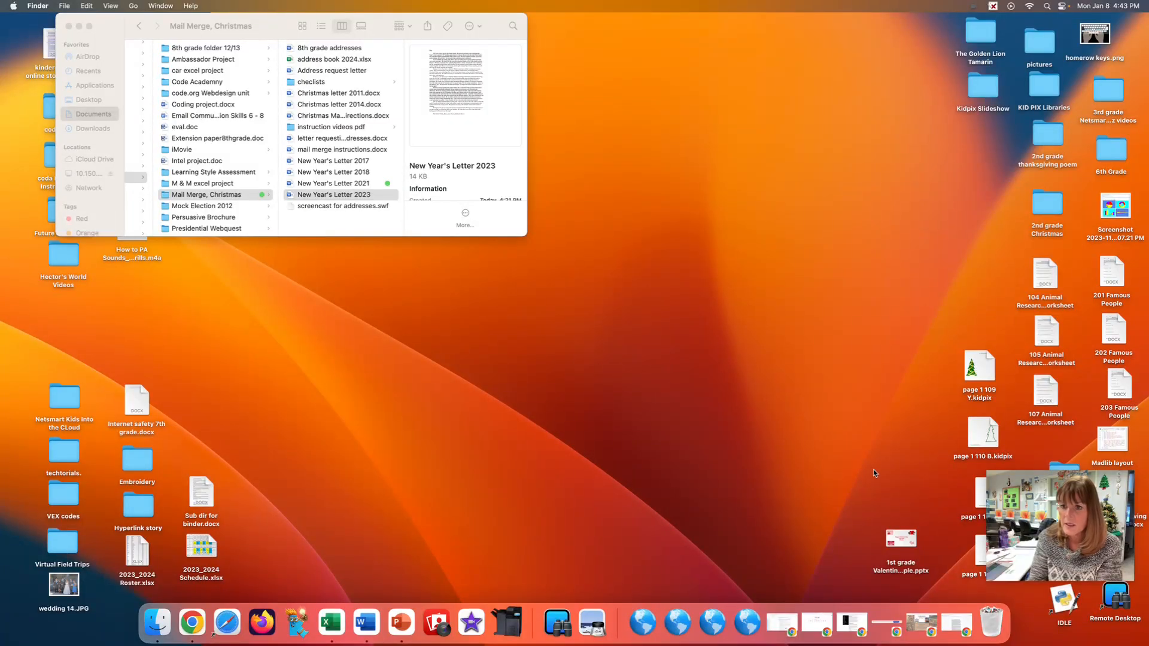
Move the downloaded letter's .docx file from the Downloads folder to the desktop and close the Finder window.
left_click(153, 624)
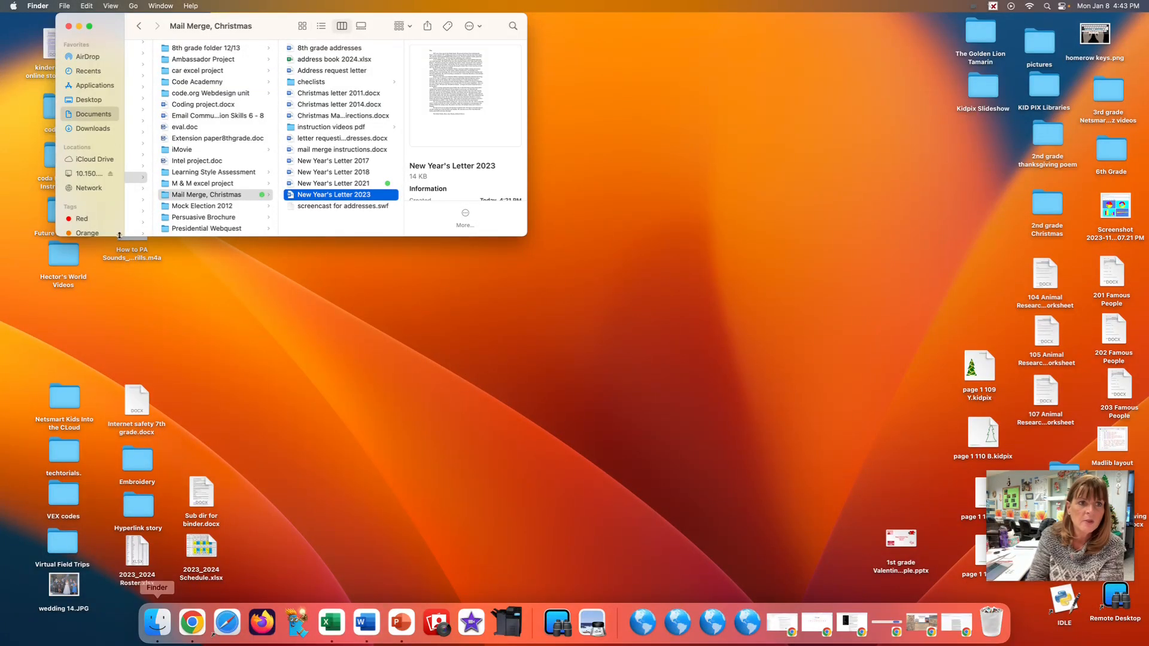
left_click(69, 27)
left_click(158, 622)
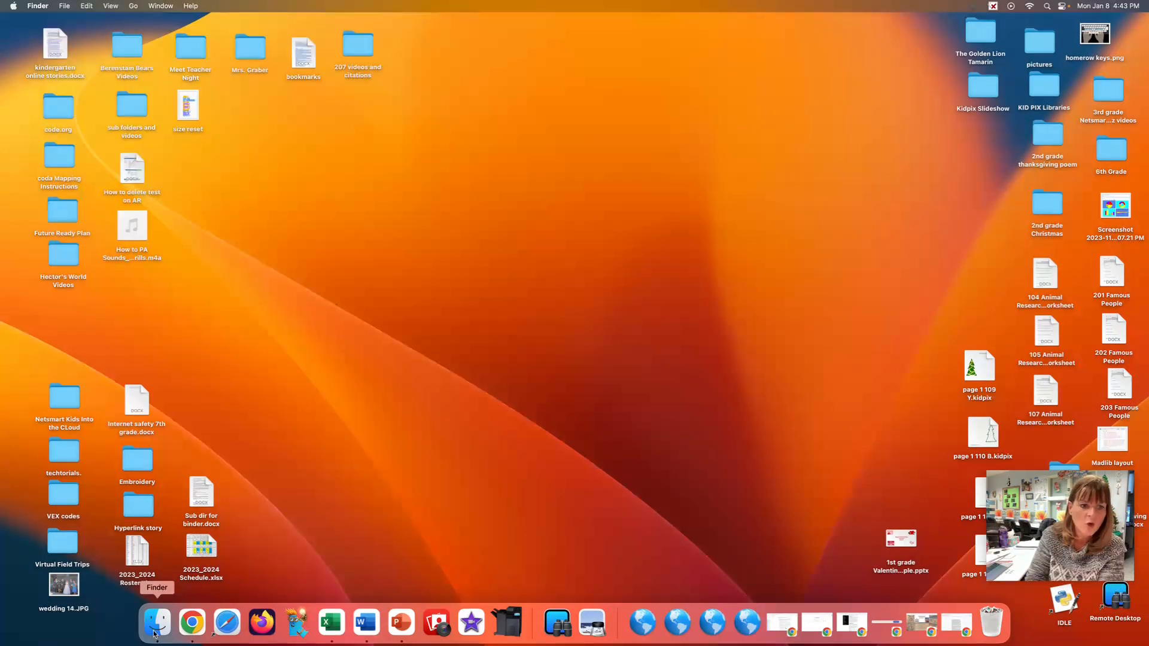
left_click(92, 129)
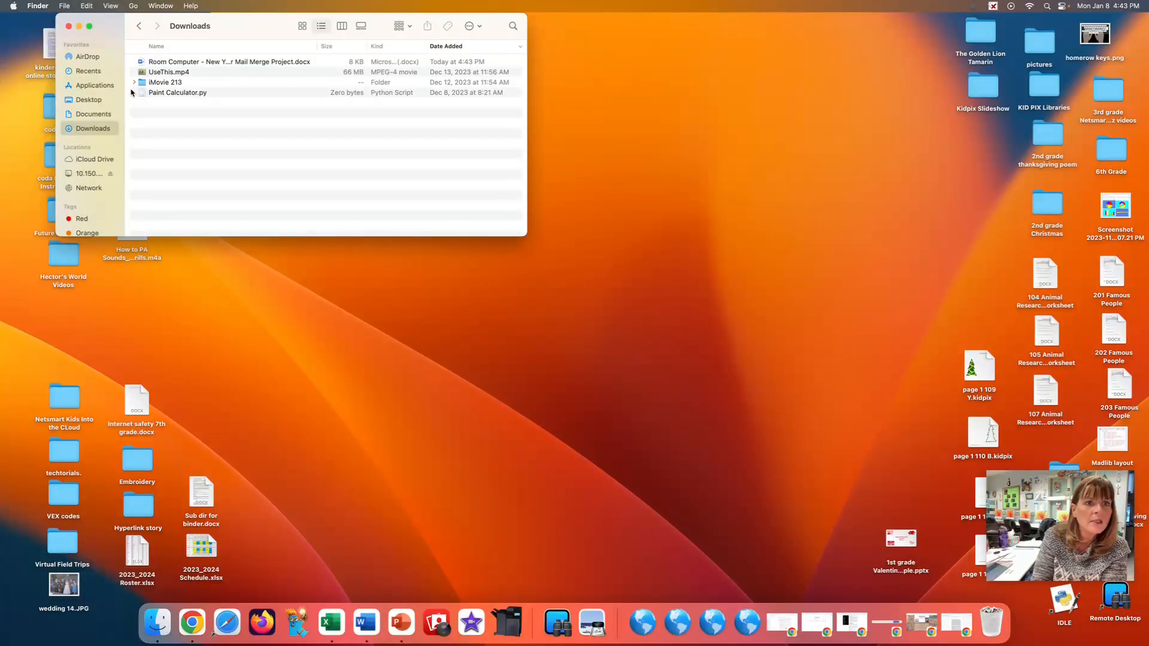
left_click_drag(173, 63, 829, 194)
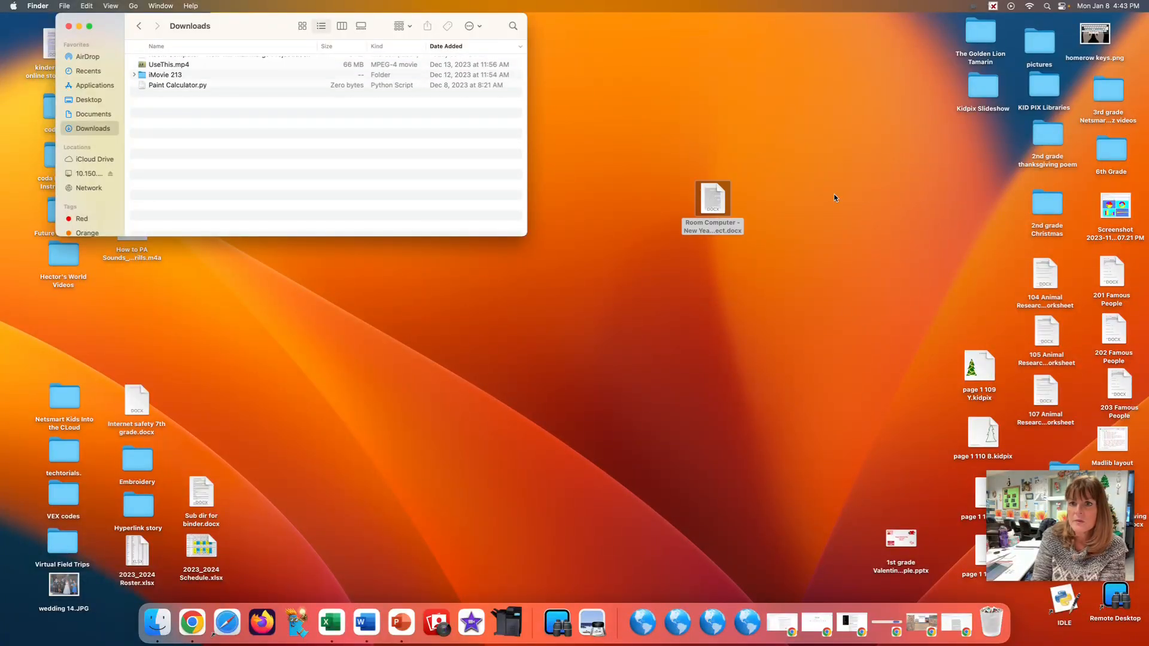
left_click(68, 27)
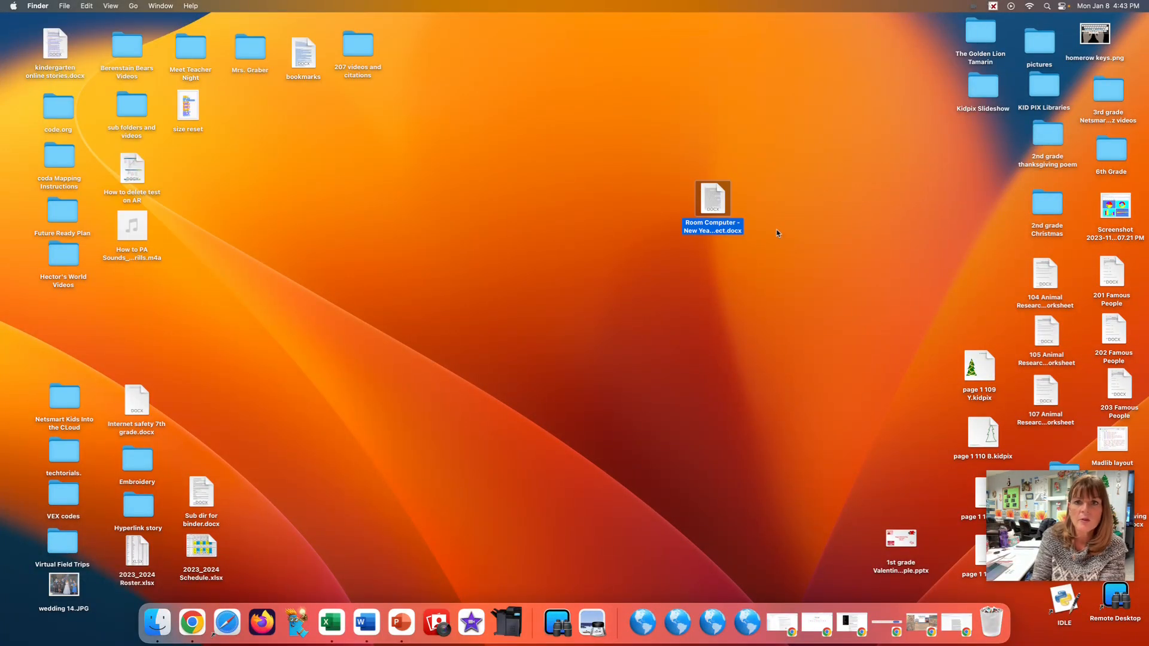
Open the letter from the desktop in Word and look through it to the end of its second page.
double_click(721, 204)
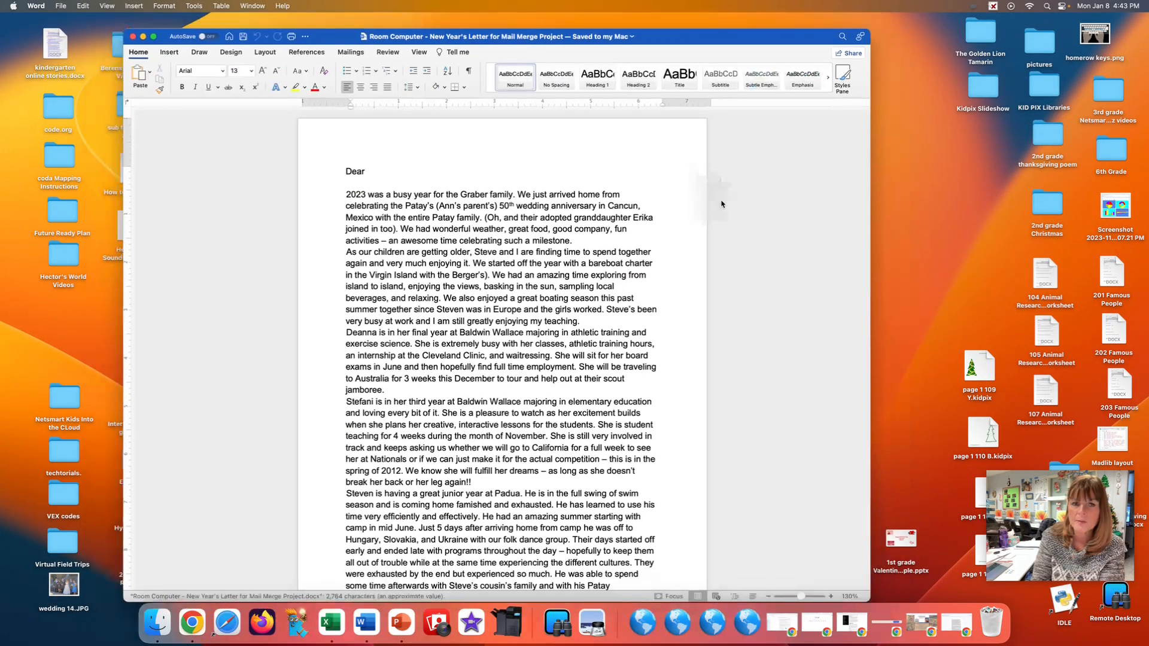
scroll(558, 273, "down", 5)
scroll(328, 204, "up", 5)
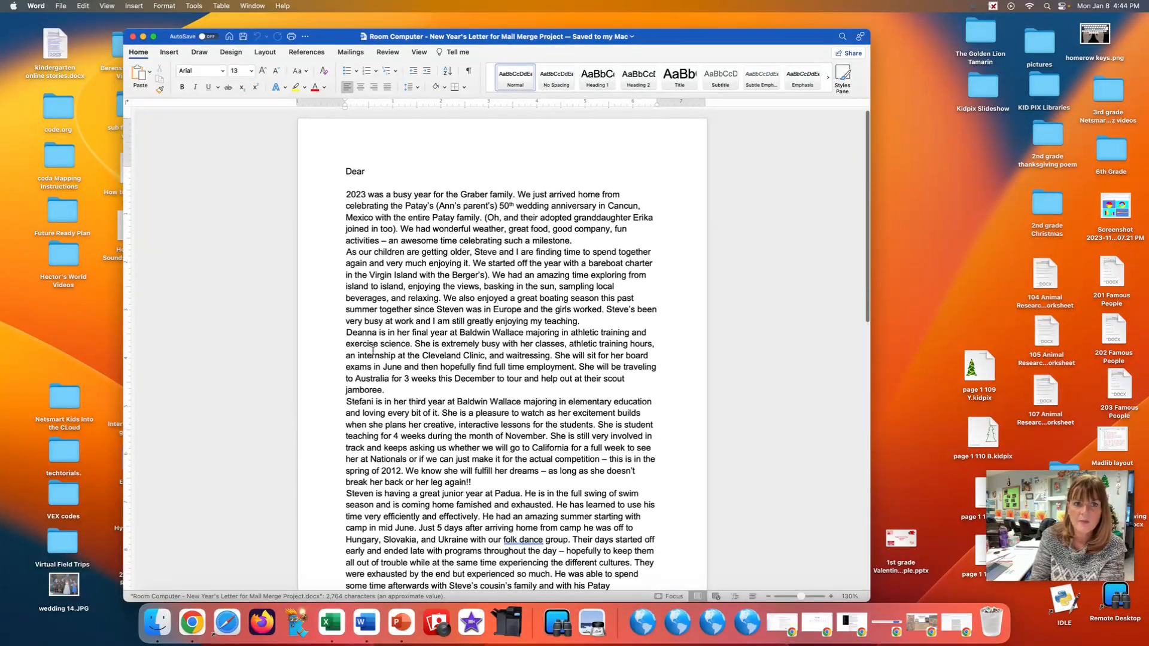
scroll(369, 251, "down", 3)
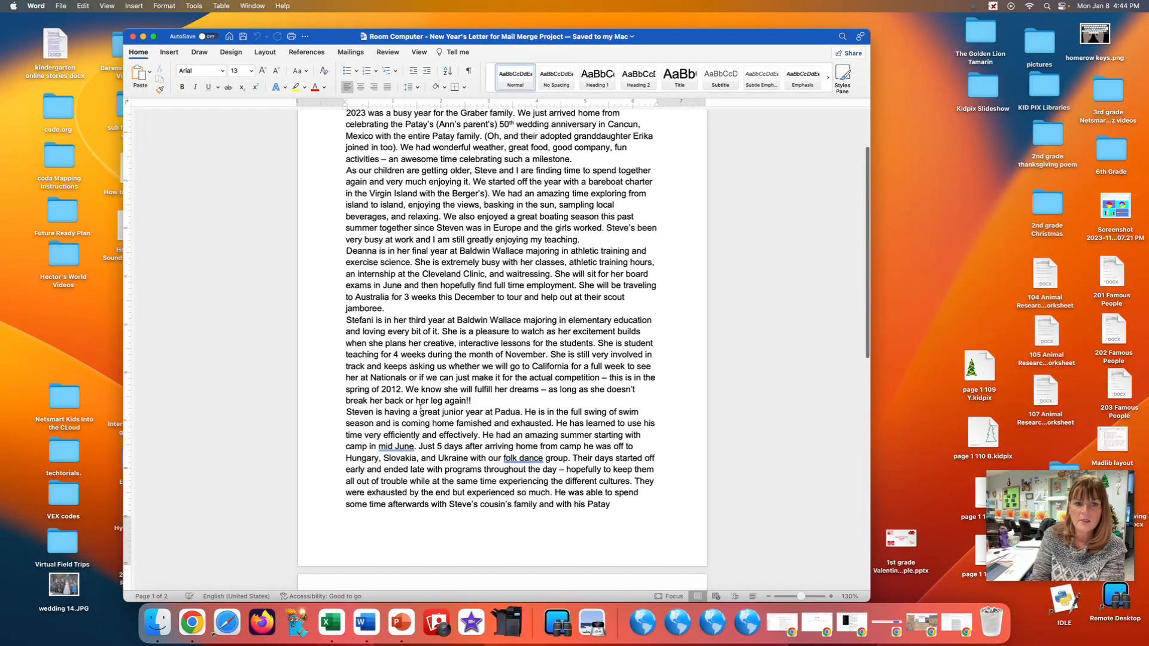
scroll(454, 480, "down", 3)
scroll(454, 481, "down", 5)
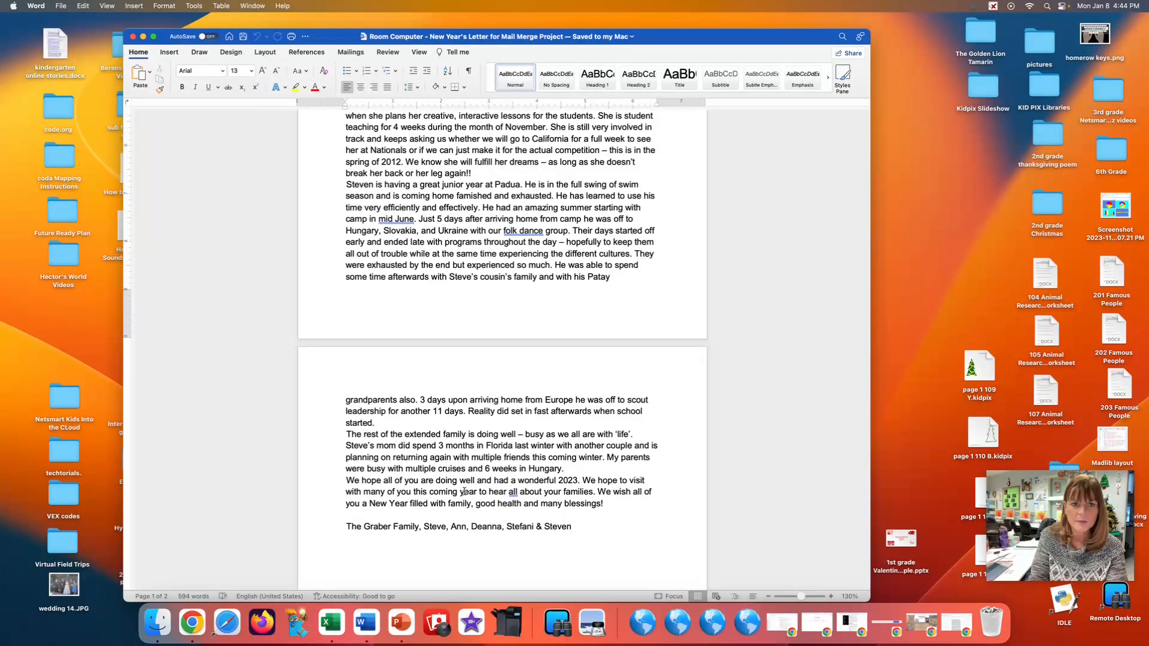
Set the whole letter in Apple Chancery at font size 11.
key("super+a")
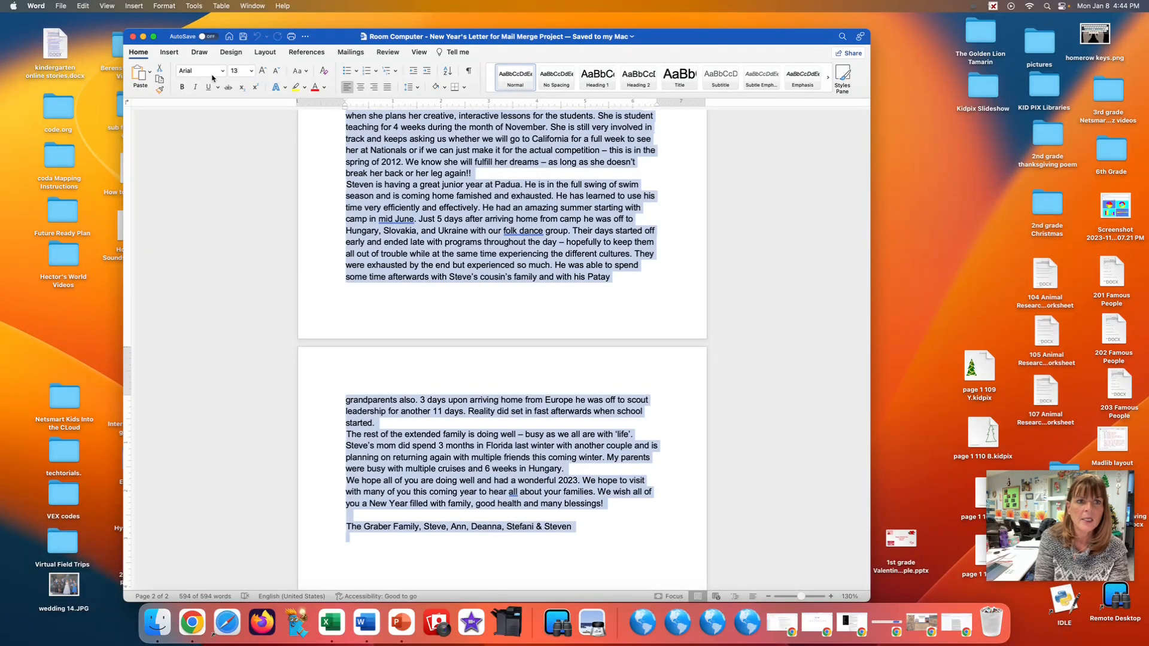
left_click(221, 71)
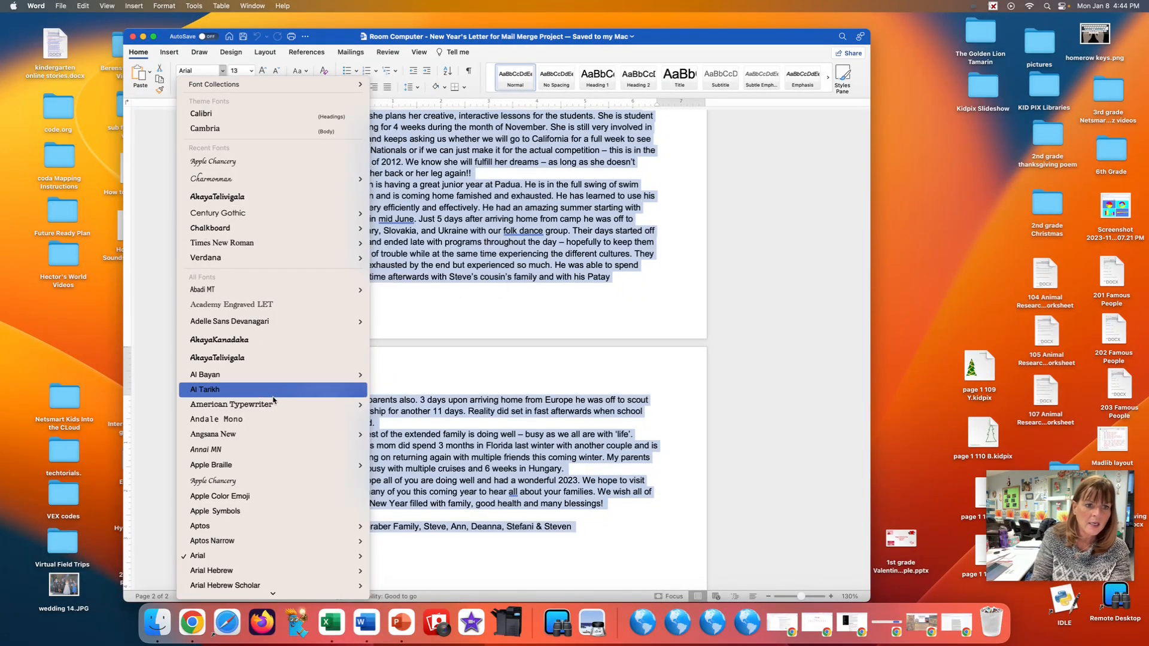
left_click(261, 482)
left_click(243, 70)
type("11")
key("Return")
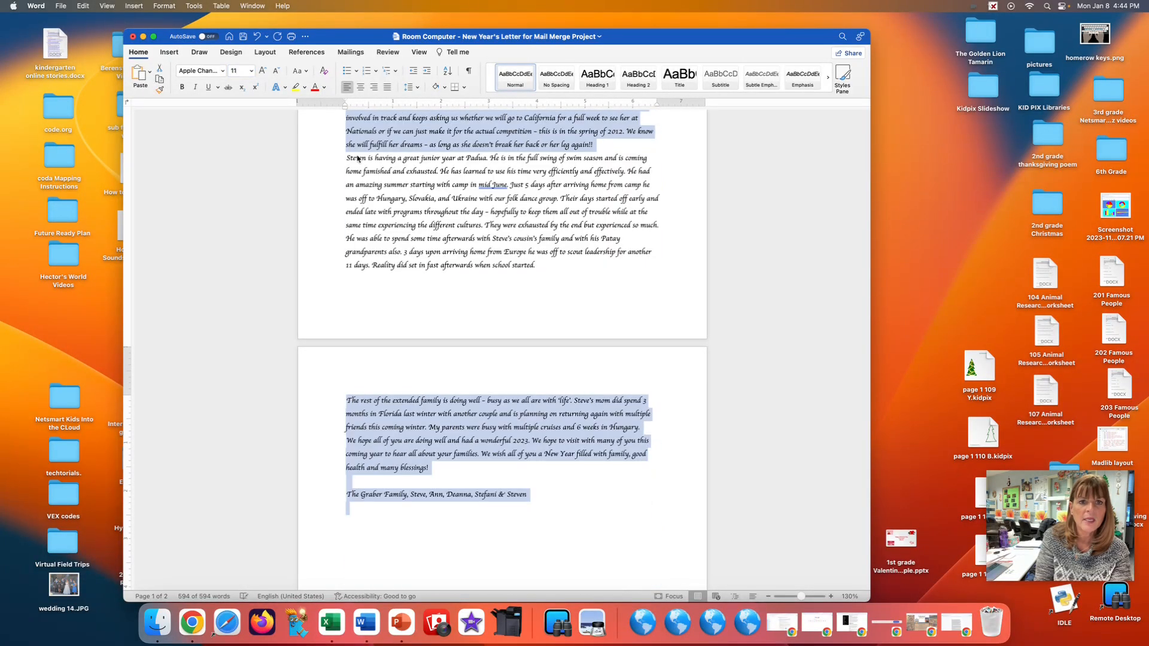
Colour the entire letter's text red and reduce its font size to 10.
left_click(424, 275)
key("super+a")
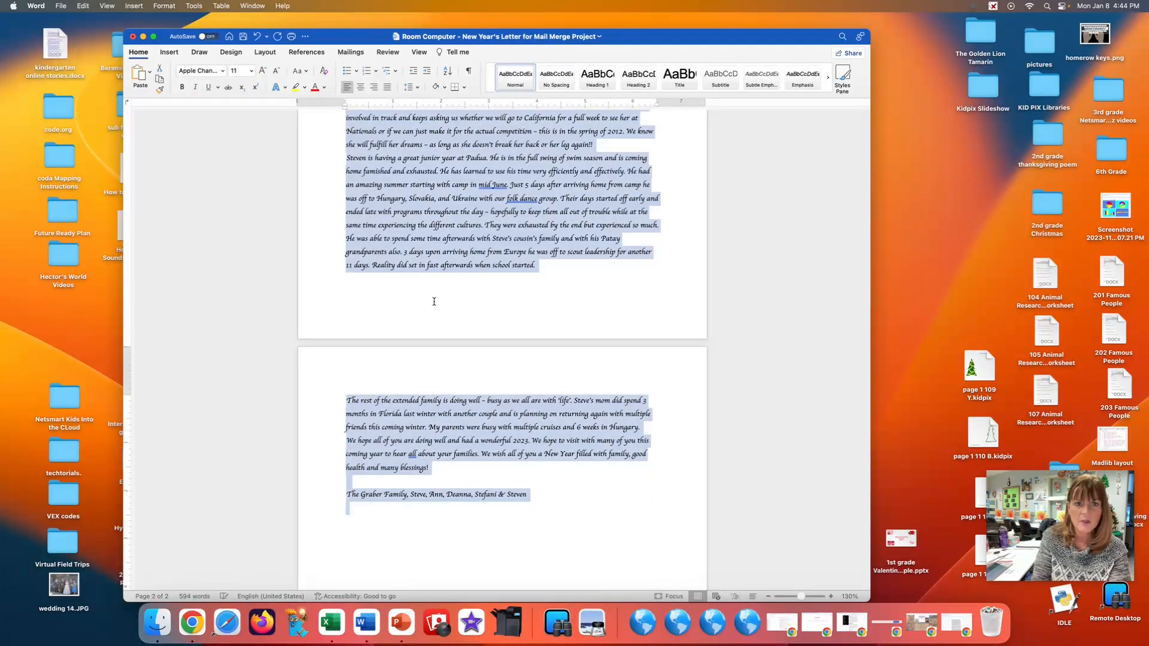
left_click(315, 87)
left_click(247, 72)
type("10")
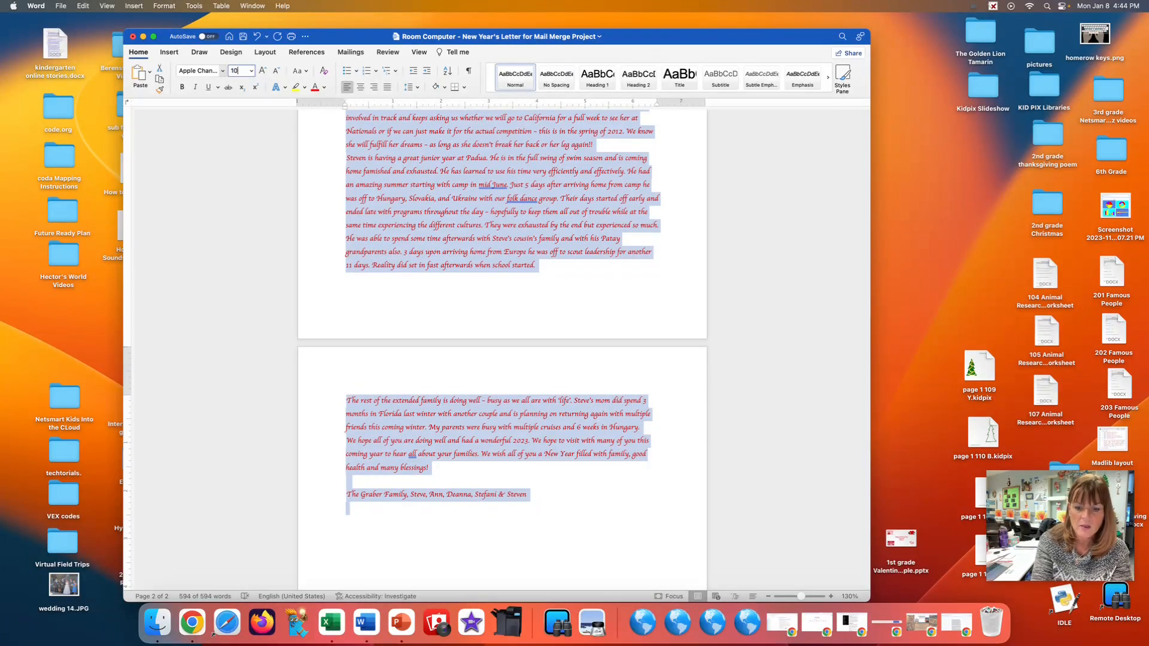
key("Return")
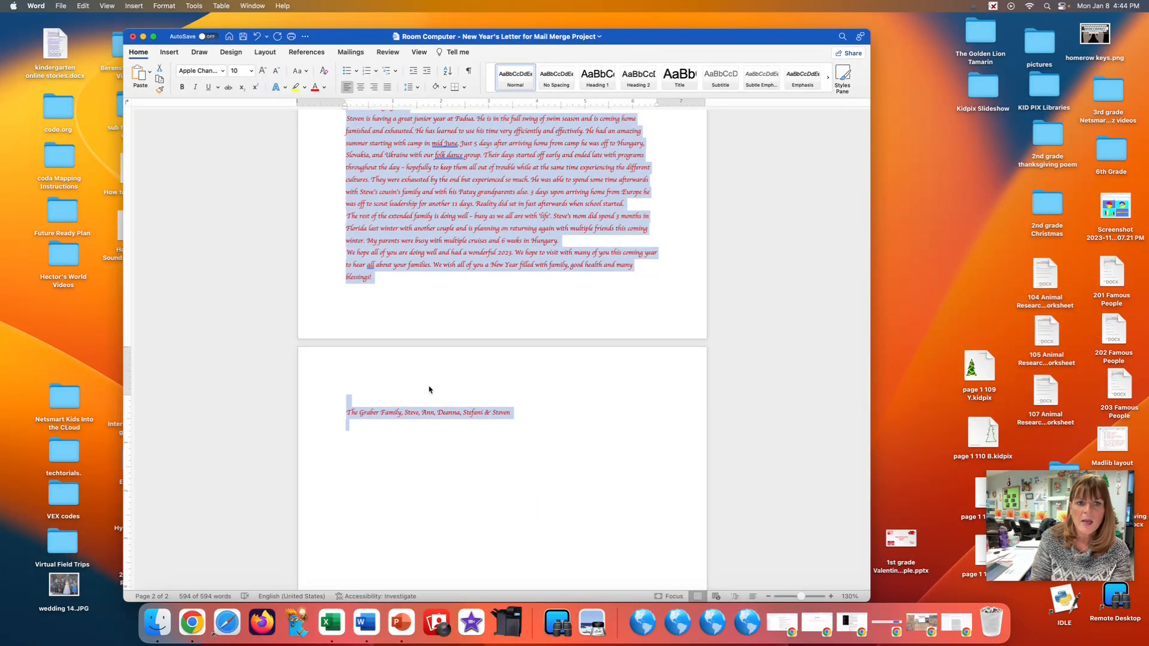
Shrink the page's bottom and top margins so the letter and its signature line fit on one page.
left_click(363, 312)
left_click_drag(127, 290, 127, 320)
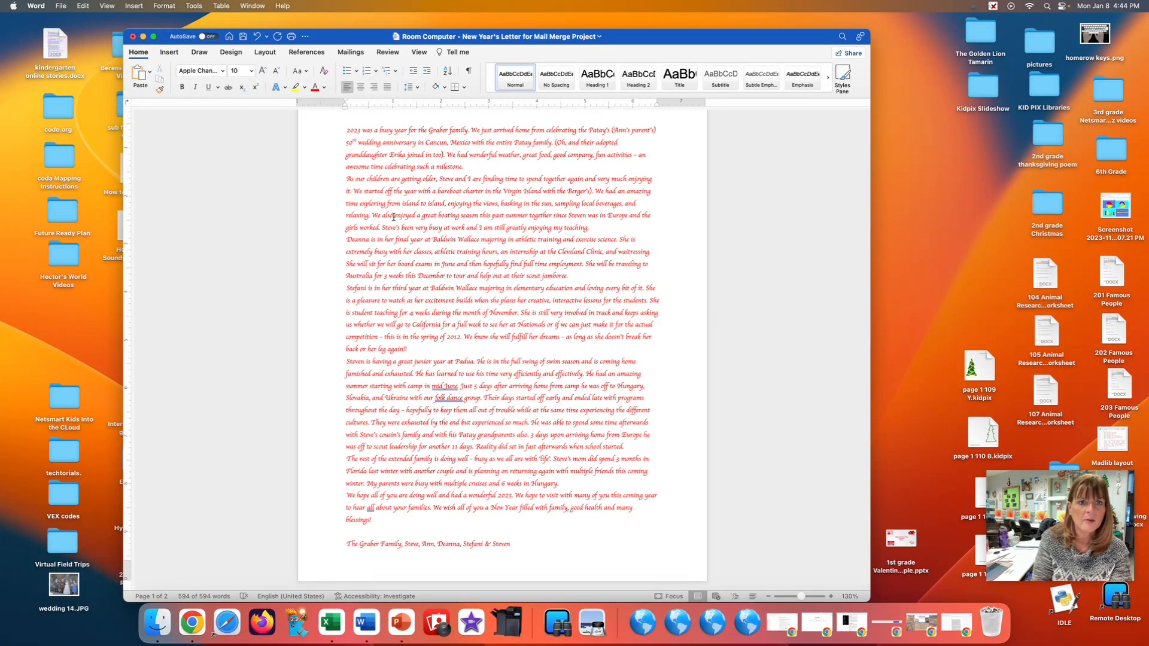
scroll(393, 217, "up", 3)
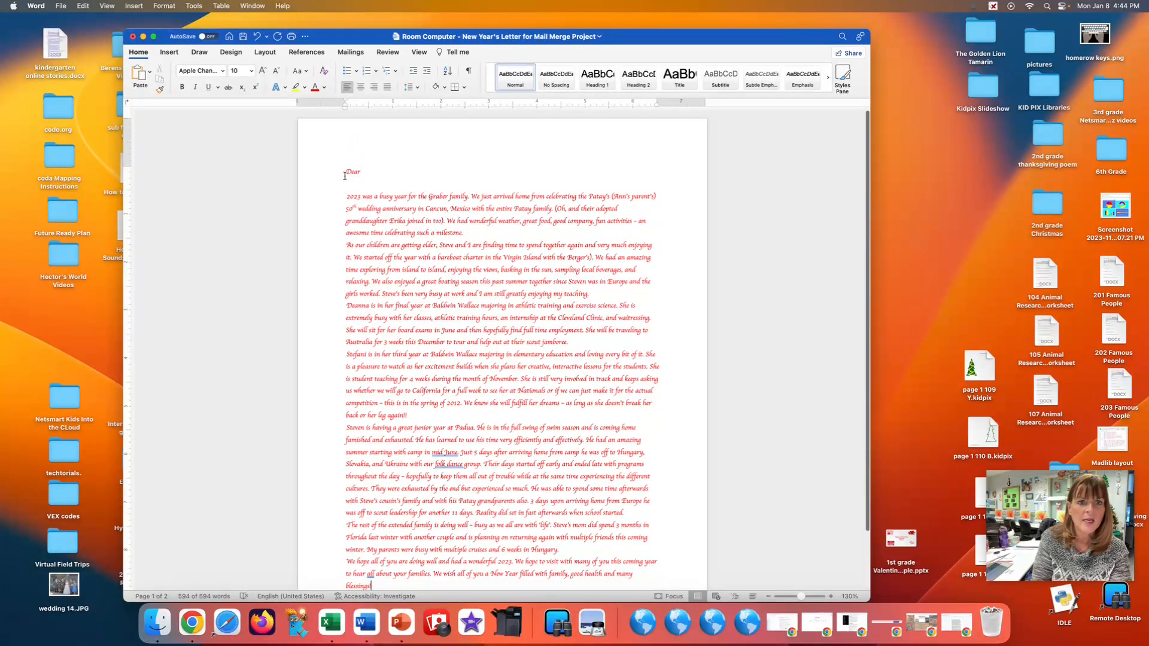
left_click_drag(127, 167, 131, 140)
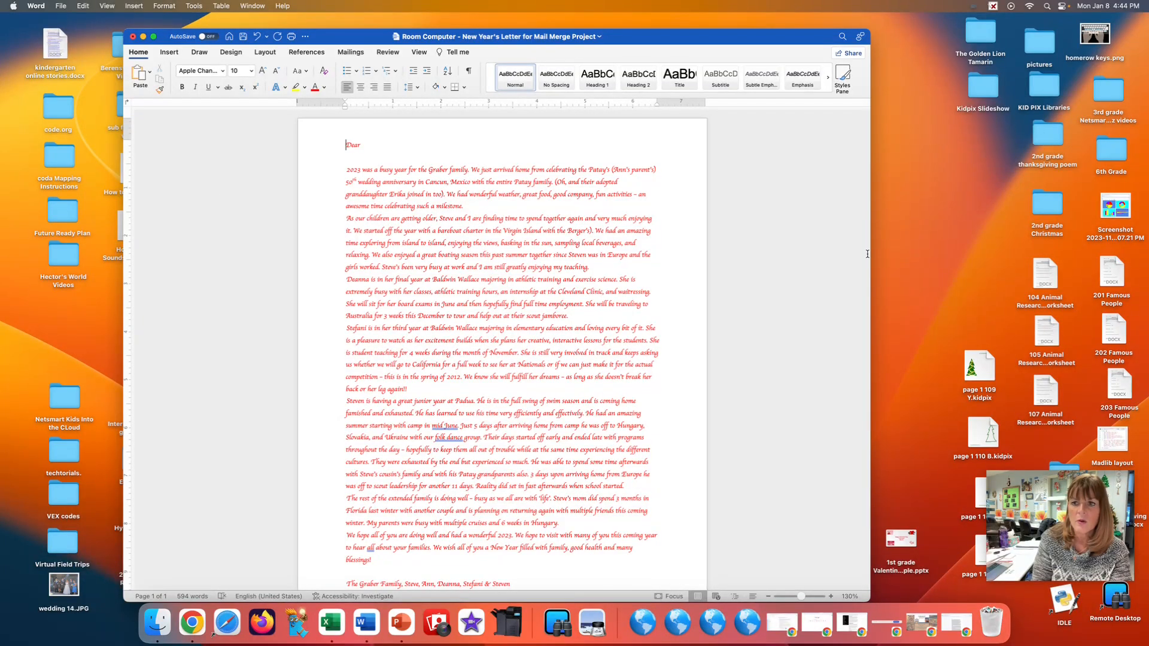
Switch to Chrome and copy the black-and-gold elegant frame from the New Year's border image results, then minimize the browser.
left_click(951, 632)
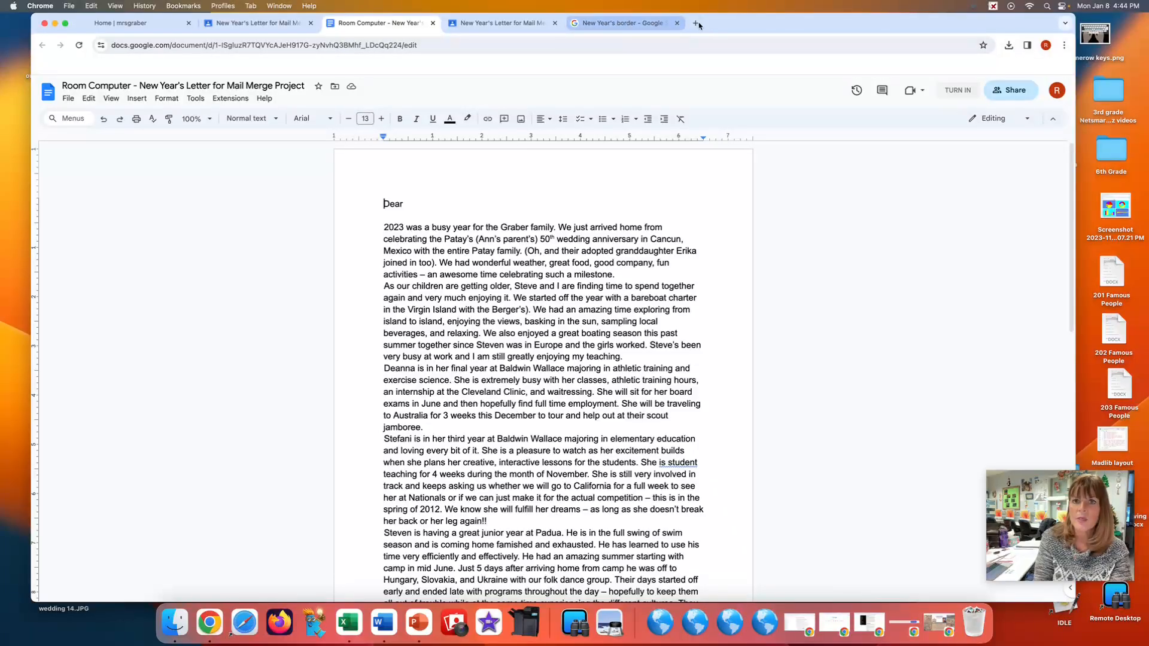
left_click(622, 22)
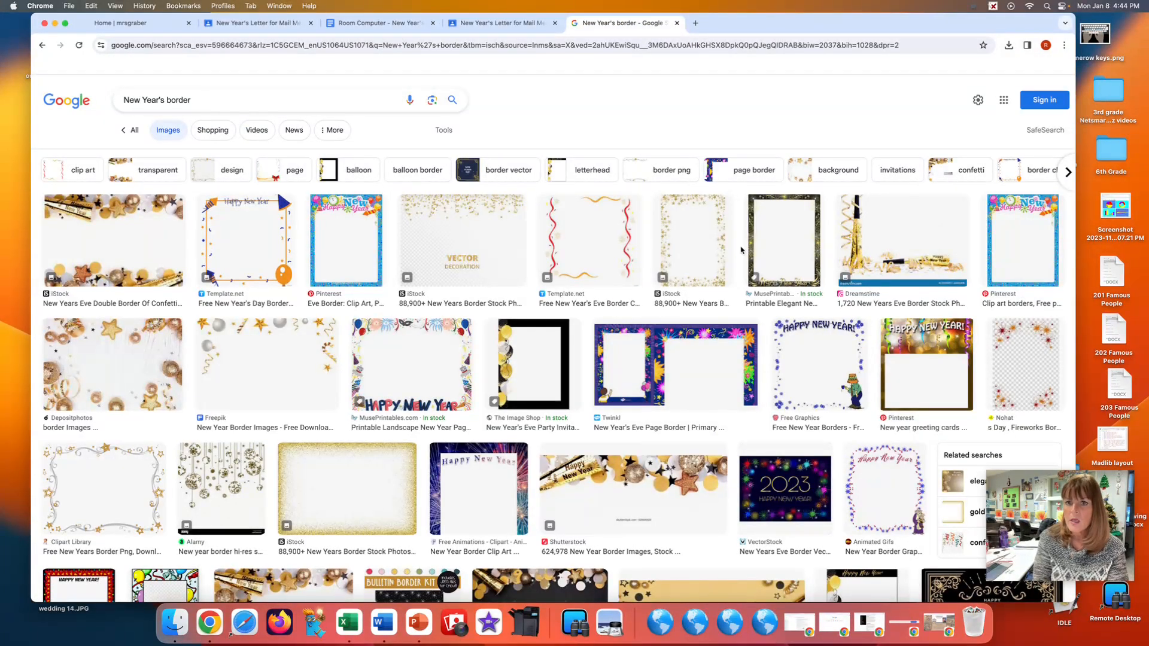
right_click(782, 242)
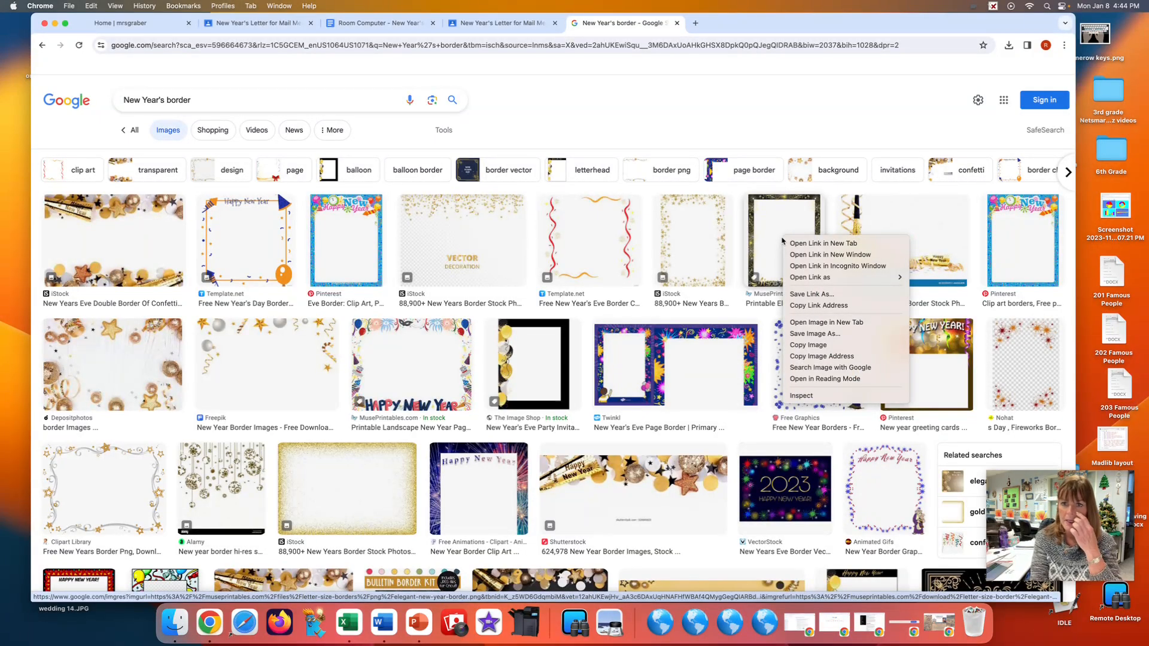
left_click(804, 345)
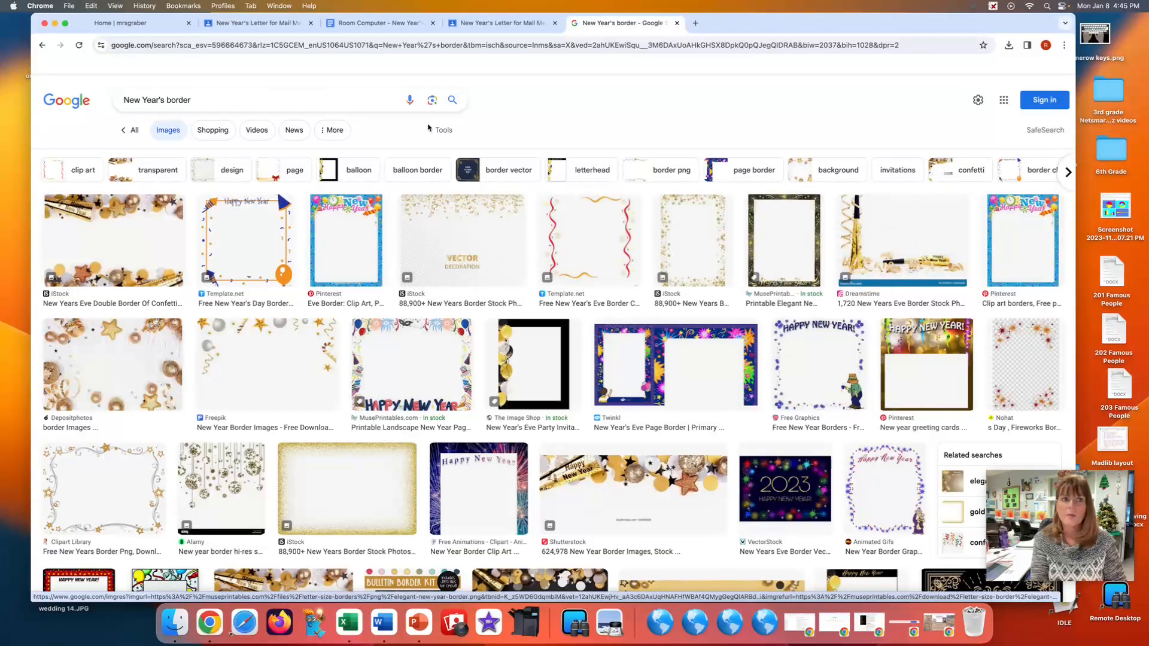
left_click(56, 24)
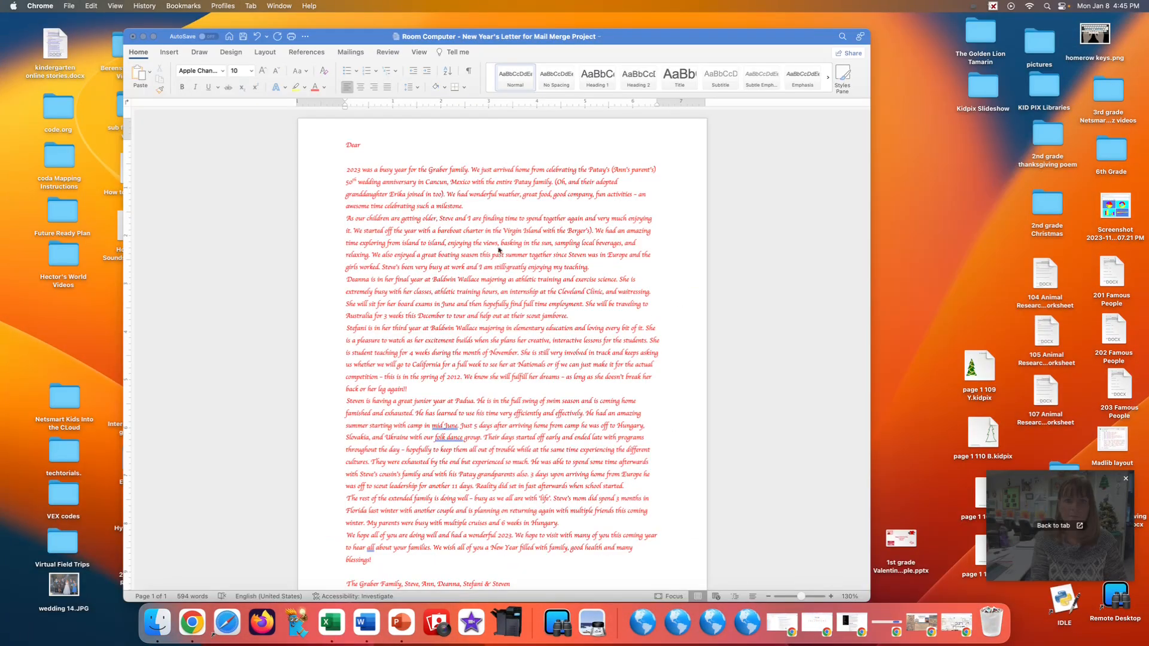
Paste the copied border image on the empty line below the signature in the Word letter.
scroll(405, 556, "down", 3)
left_click(356, 543)
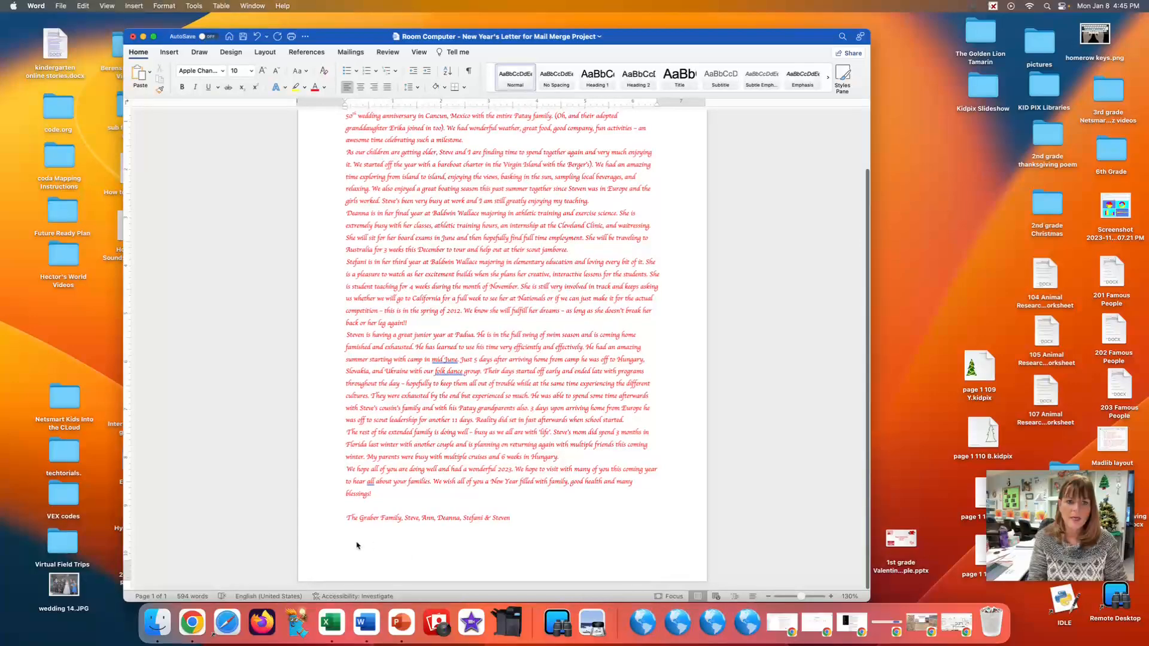
left_click(346, 542)
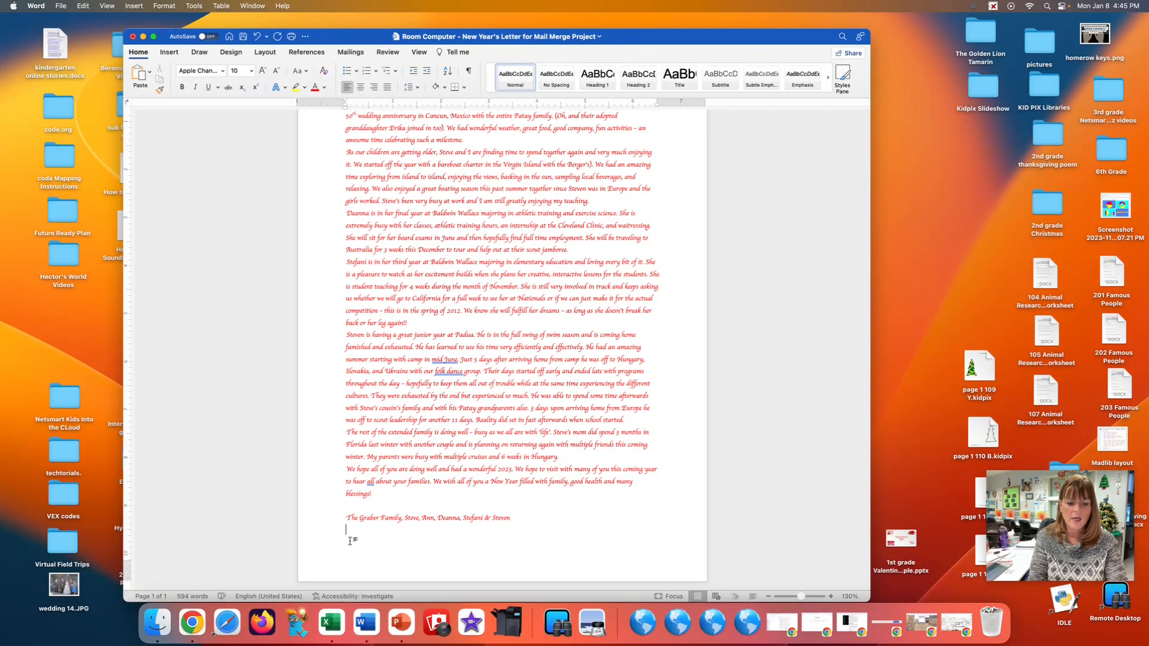
key("super+v")
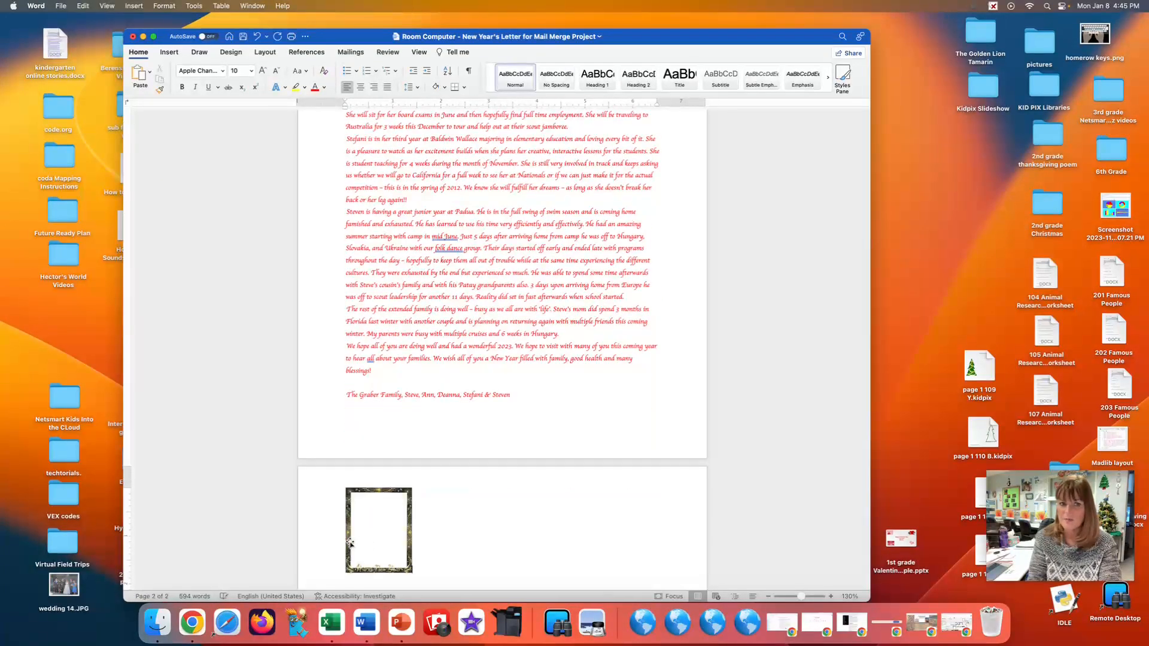
Wrap the border image Behind Text and move it to the page's upper-left corner, about 0.21" from the left and 0.12" from the top.
left_click(381, 490)
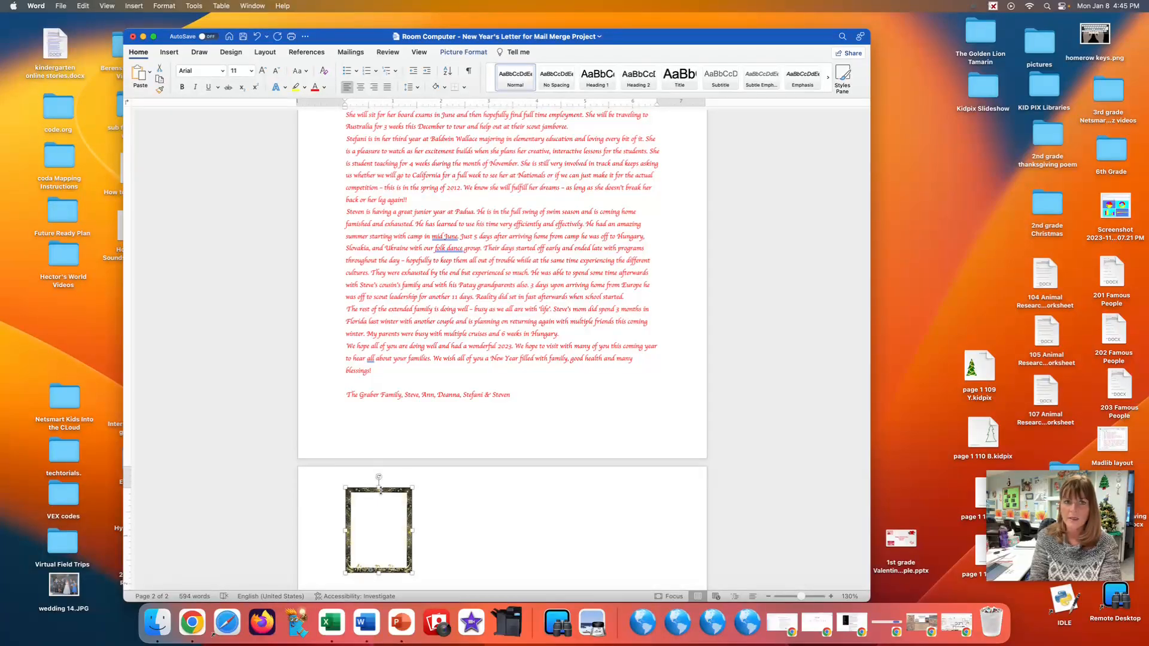
left_click(466, 53)
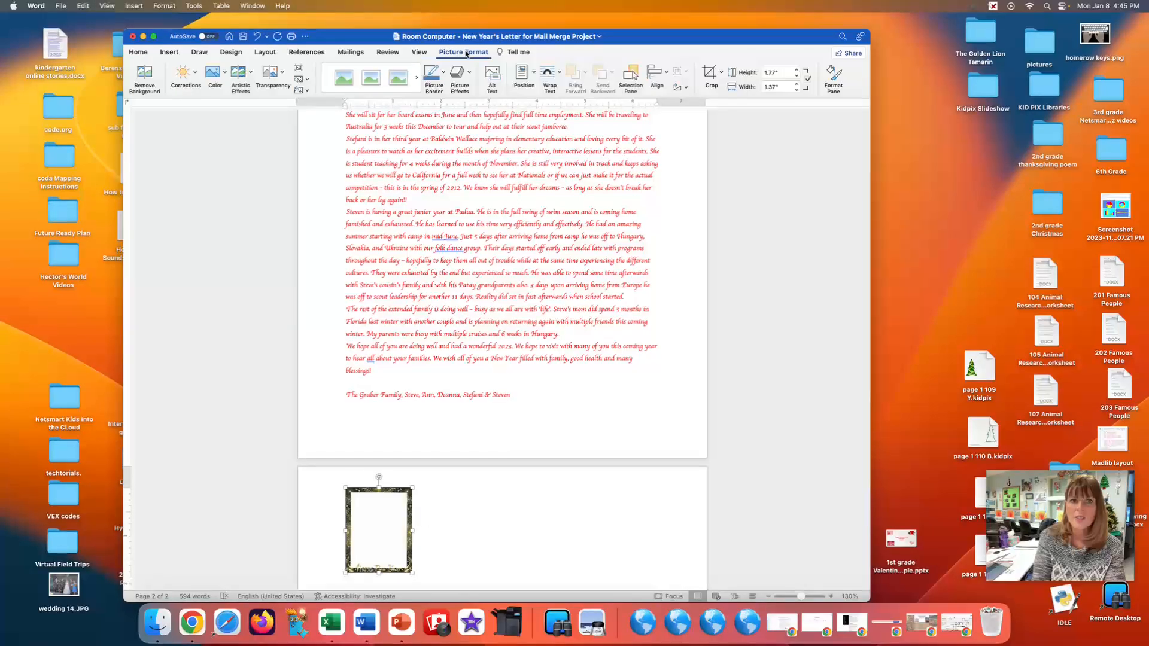
left_click(560, 73)
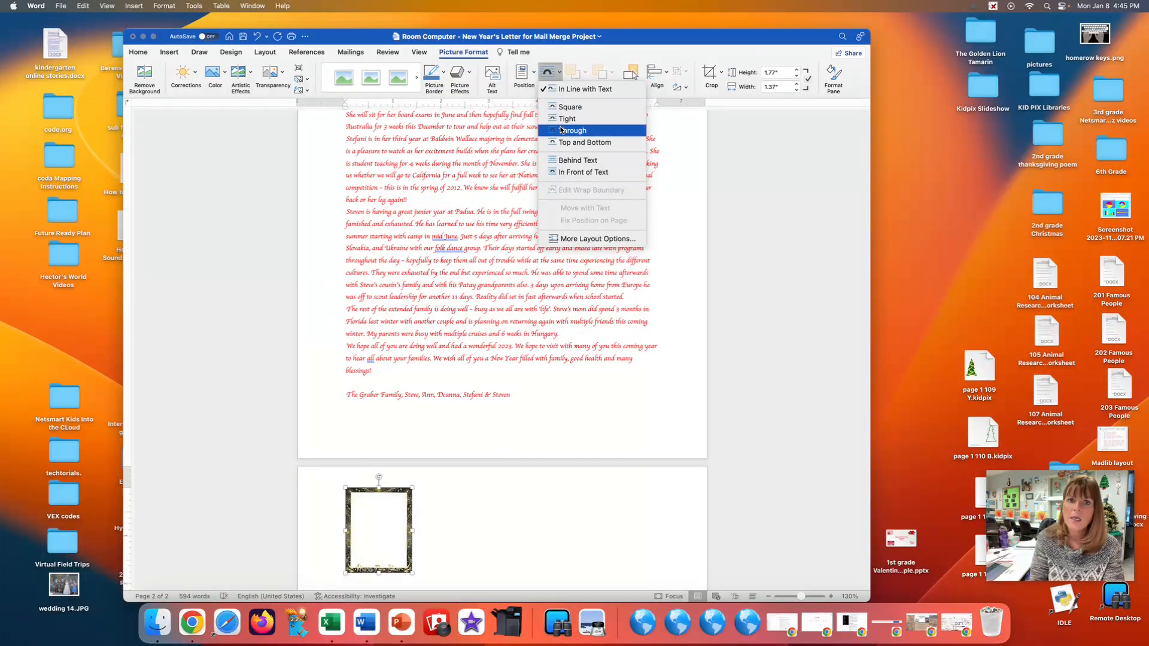
left_click(571, 161)
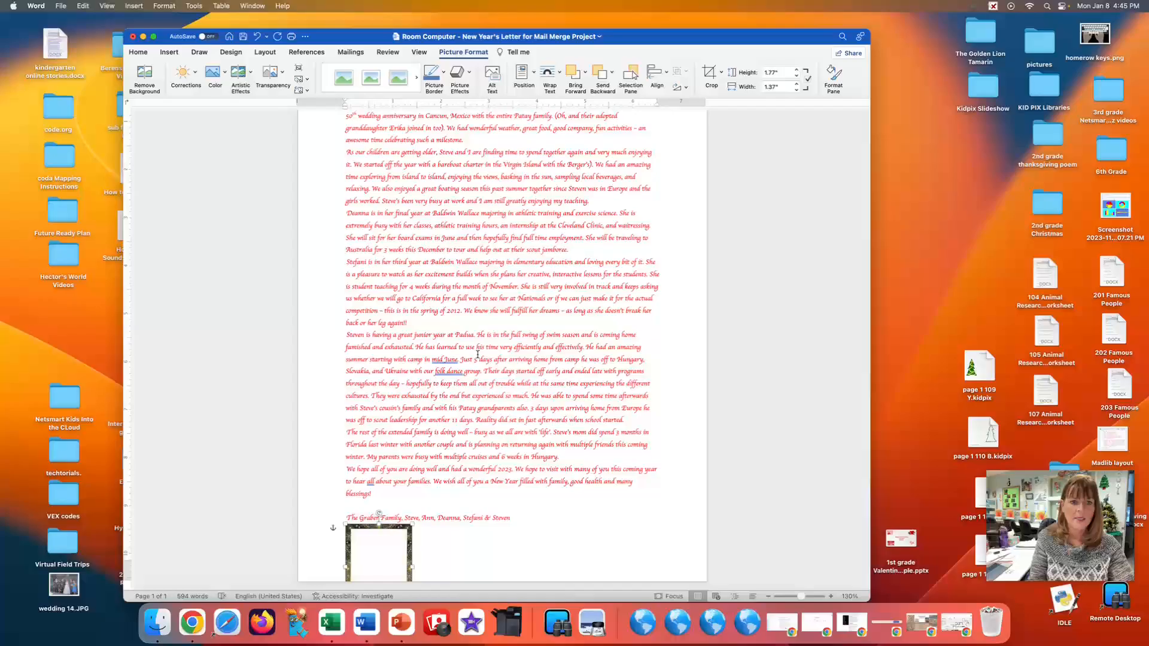
left_click_drag(393, 530, 361, 130)
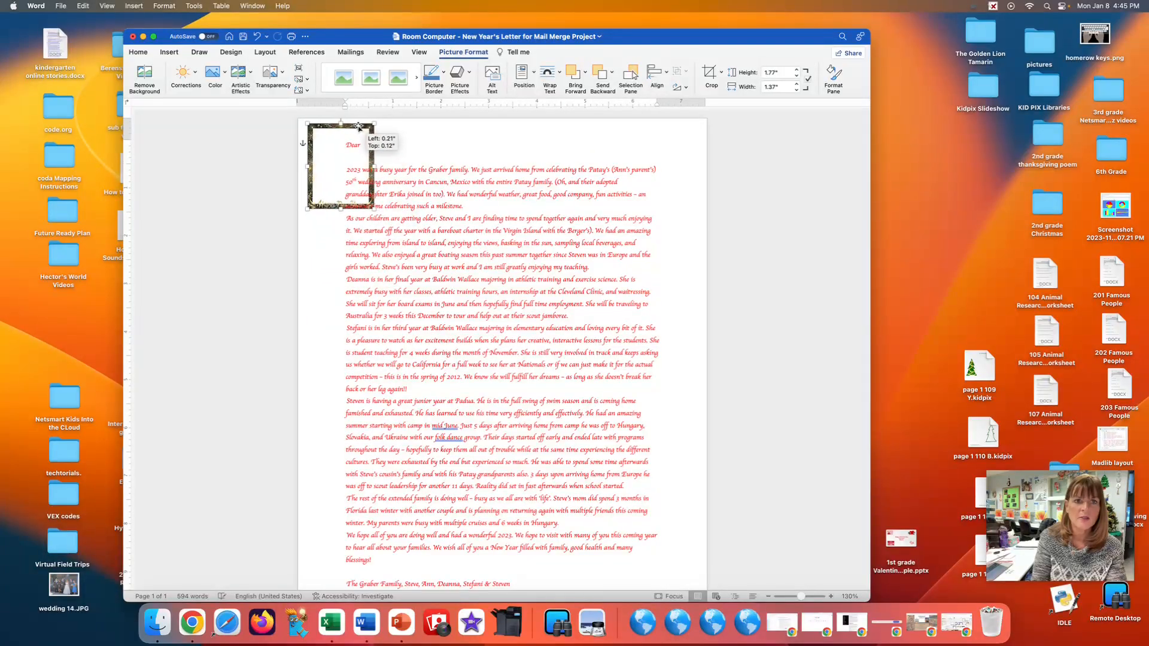
Enlarge the border image to about 10.8" high by 8.07" wide so it frames the letter down to the signature line.
left_click_drag(373, 209, 698, 504)
scroll(549, 500, "down", 2)
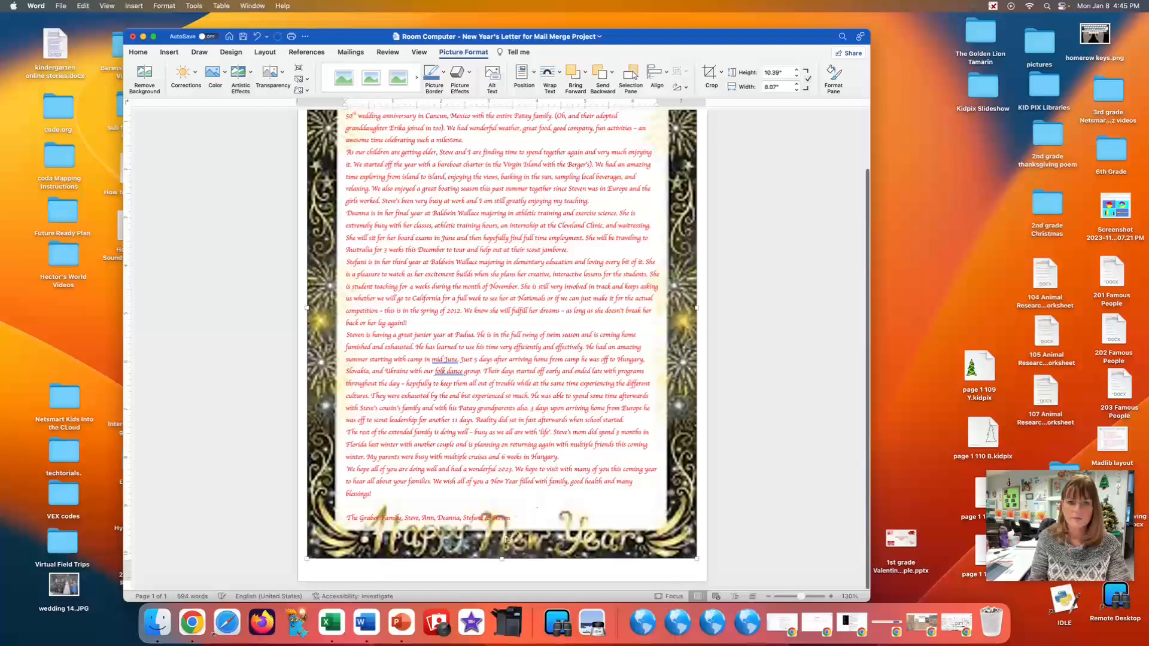
left_click_drag(502, 559, 502, 578)
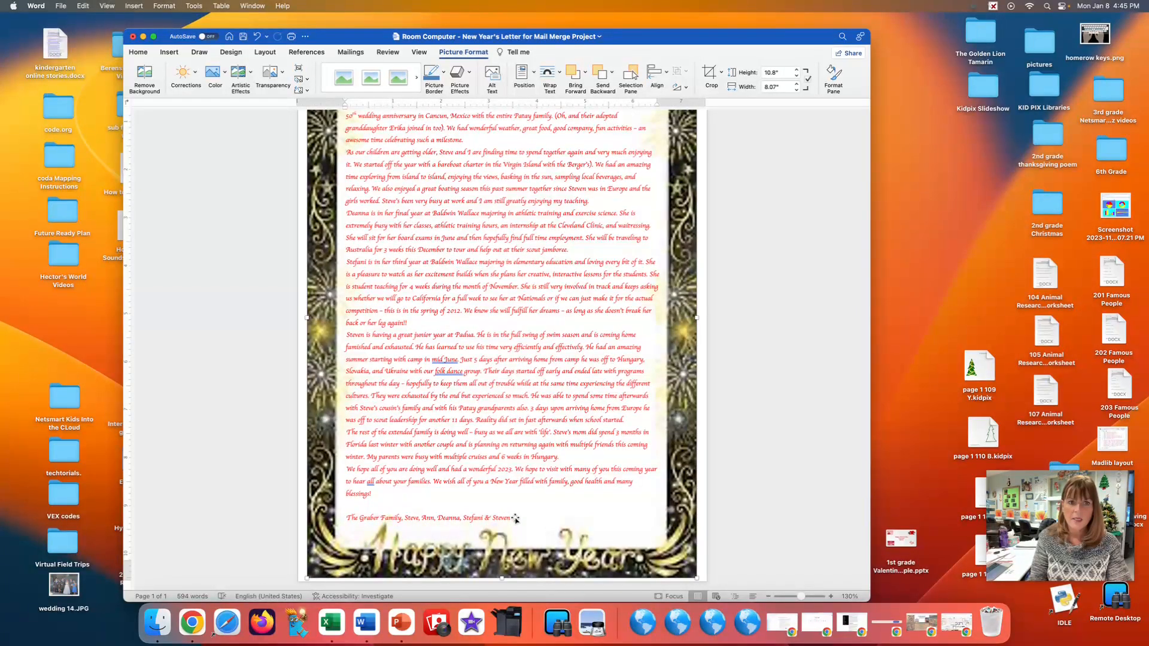
scroll(512, 494, "up", 2)
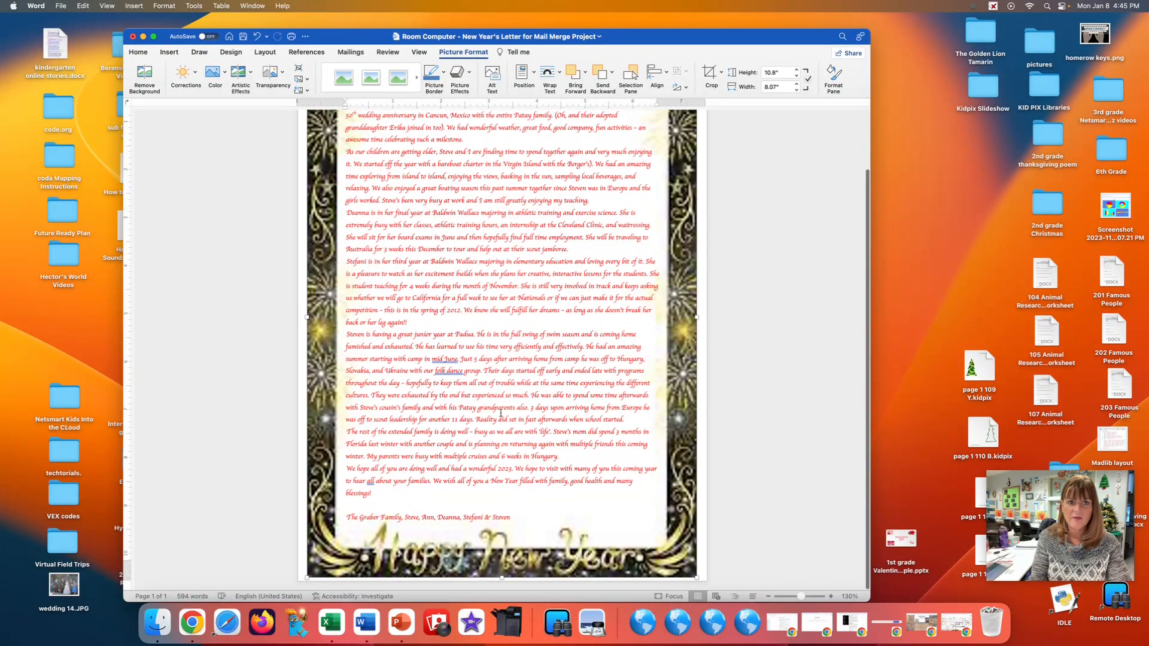
scroll(501, 369, "down", 1)
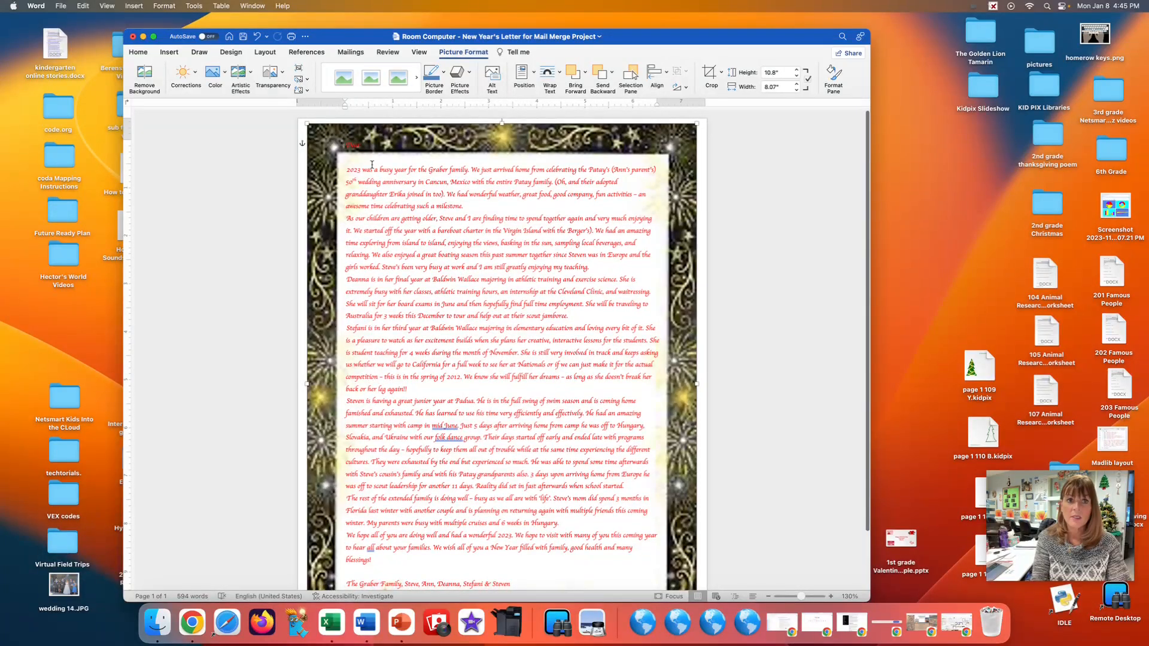
Select the whole letter, shift its left margin slightly outward and move the top margin slightly down.
left_click_drag(347, 144, 500, 377)
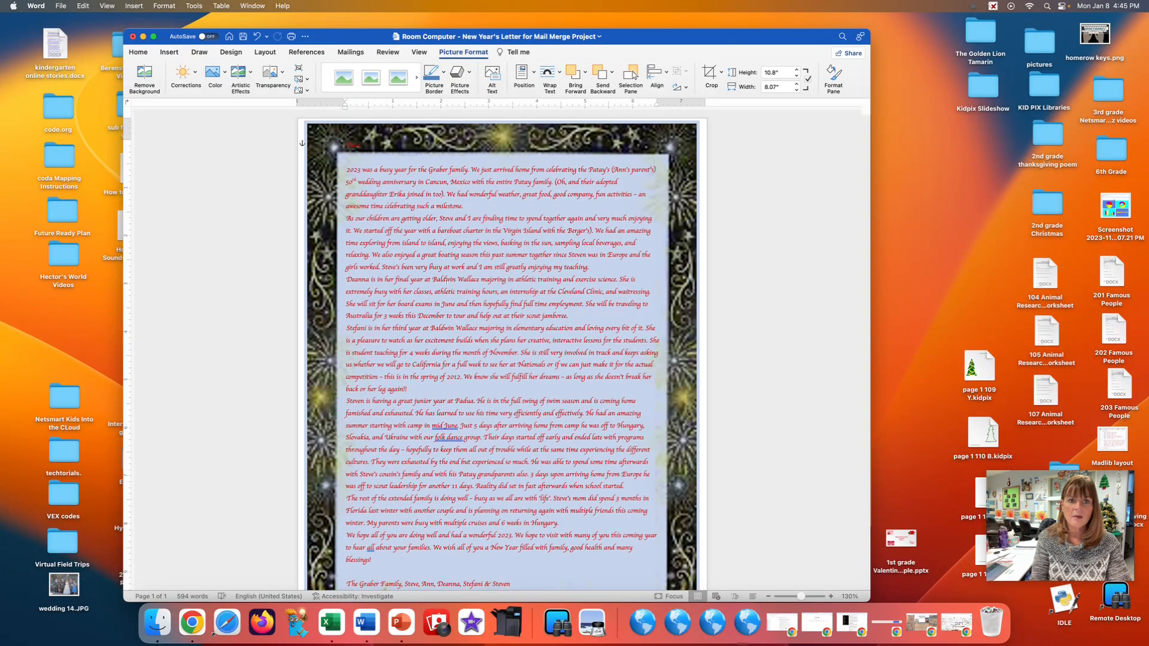
left_click(512, 346)
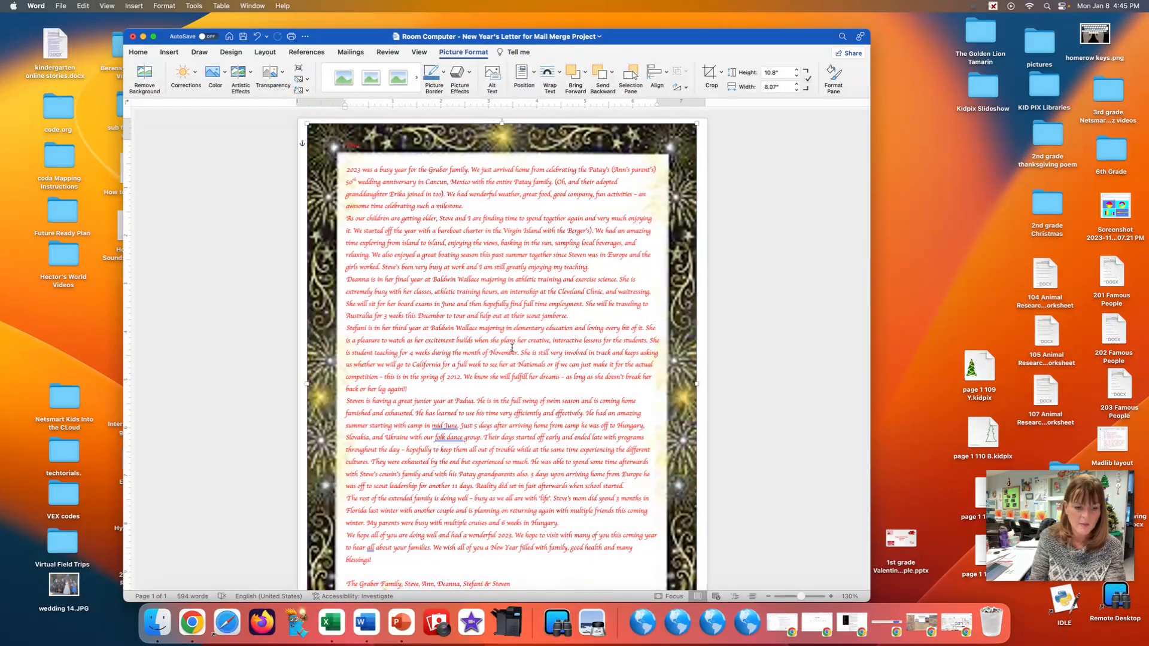
key("super+a")
left_click_drag(345, 109, 342, 109)
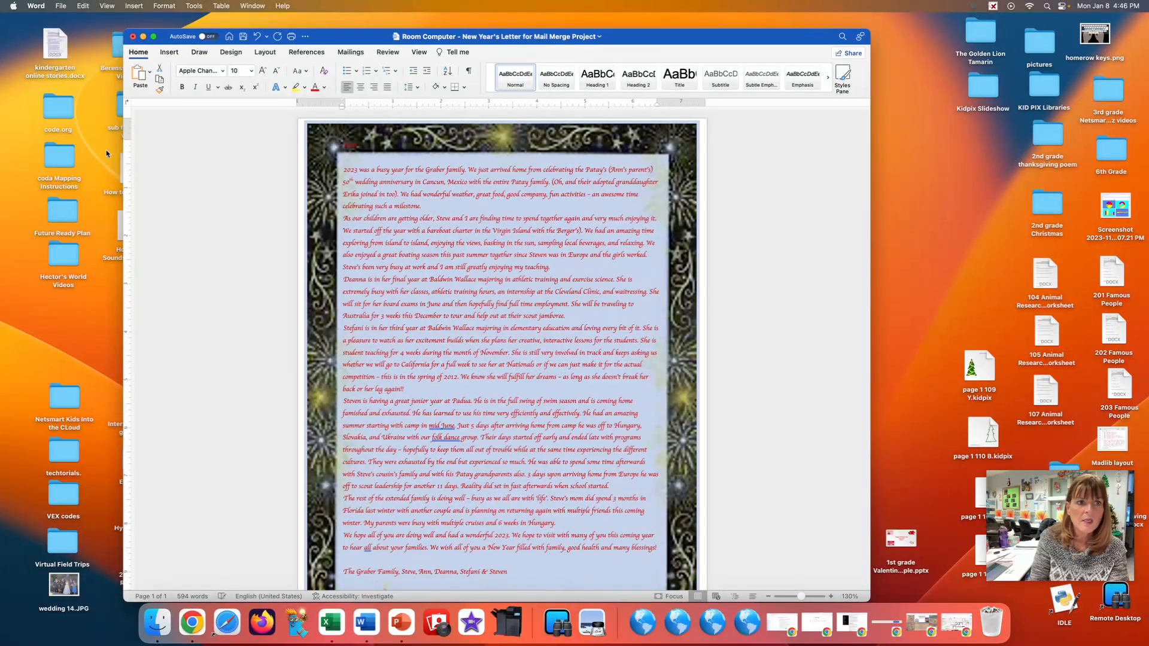
left_click_drag(127, 140, 126, 150)
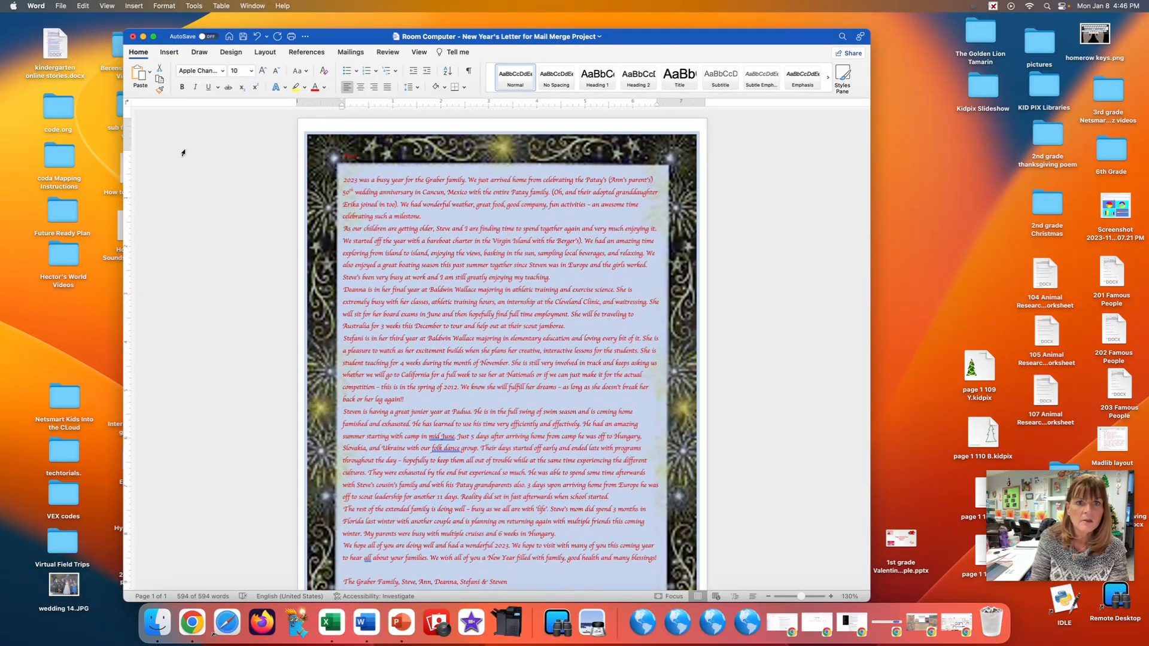
Move the border image up to the page's upper-left corner and widen it to nearly reach the right page edge.
left_click_drag(334, 140, 320, 127)
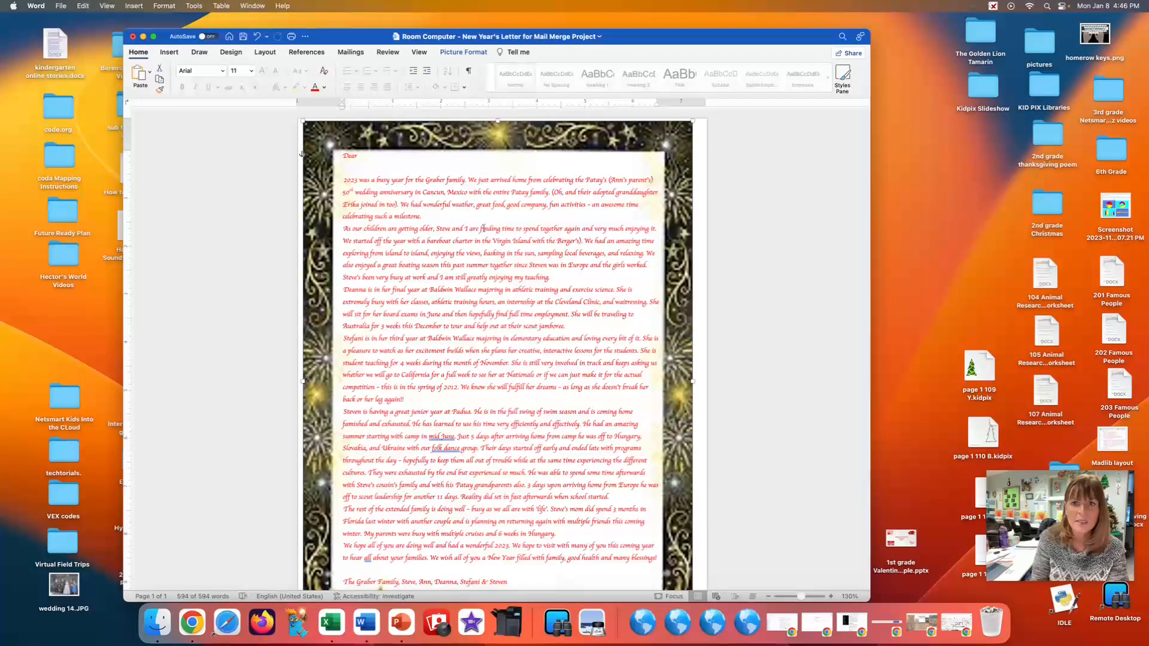
left_click_drag(692, 381, 701, 381)
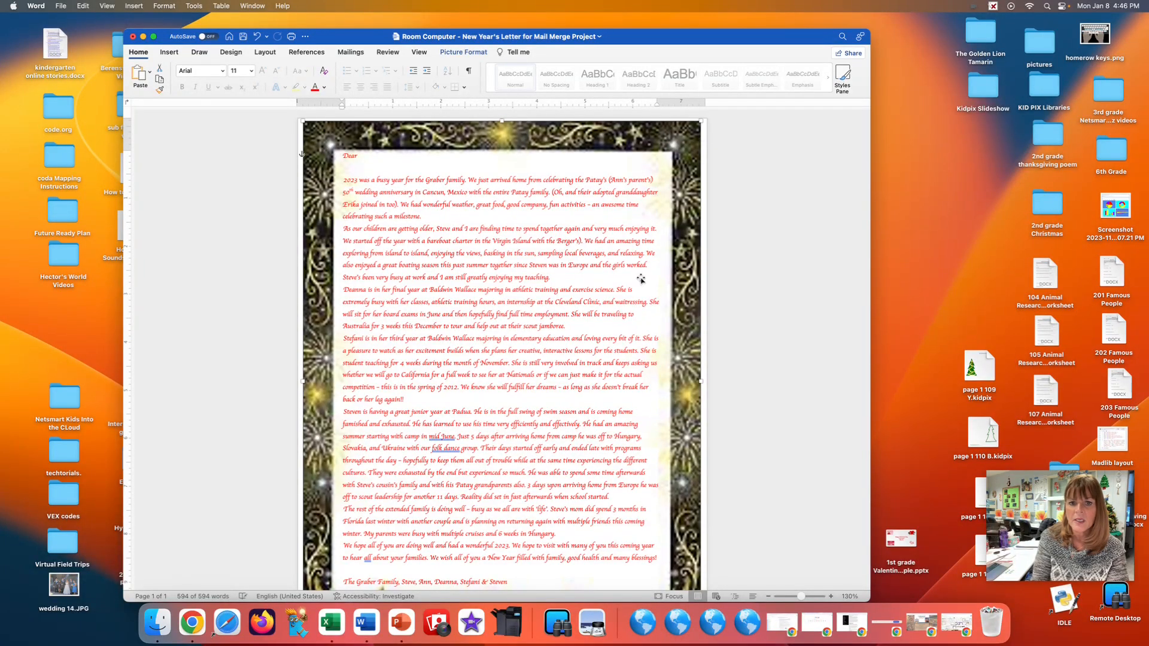
scroll(640, 279, "down", 3)
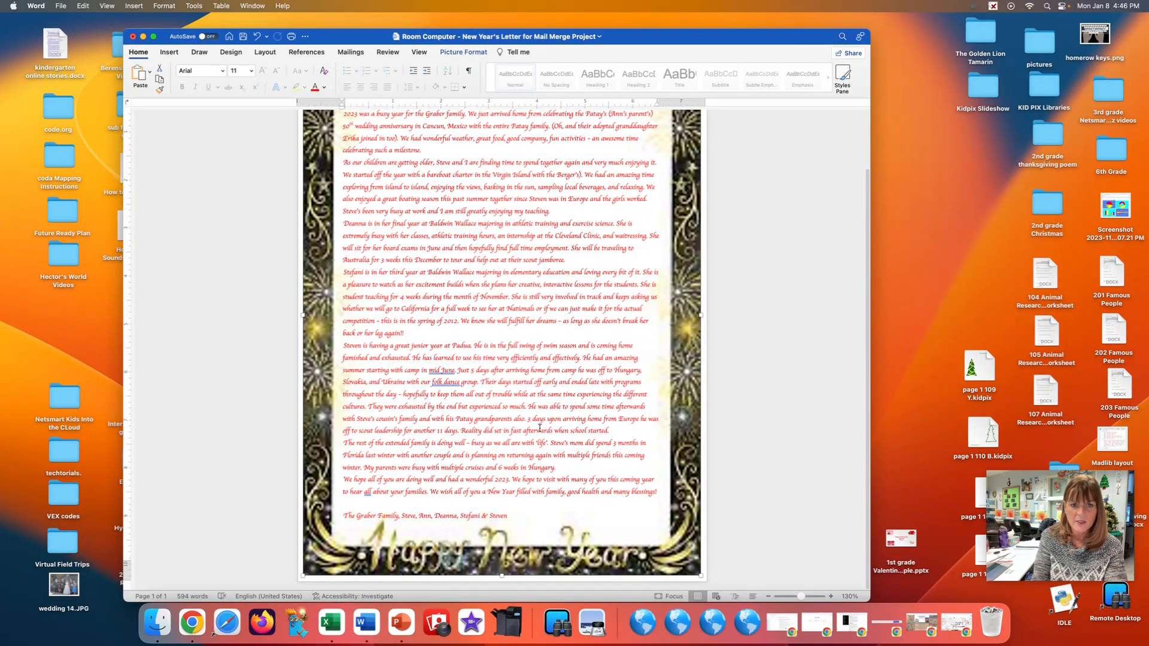
Shift the whole letter's left and right margins slightly to the right to center the text inside the border, and place the cursor after "Dear".
key("super+a")
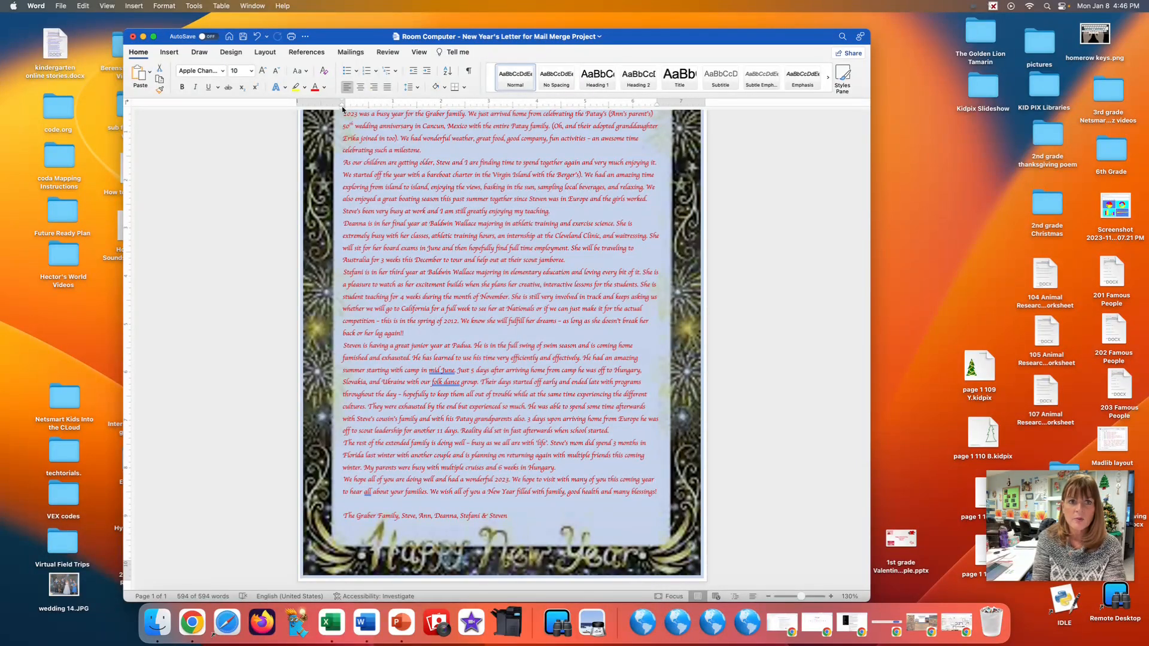
left_click_drag(342, 107, 345, 108)
left_click_drag(656, 105, 658, 106)
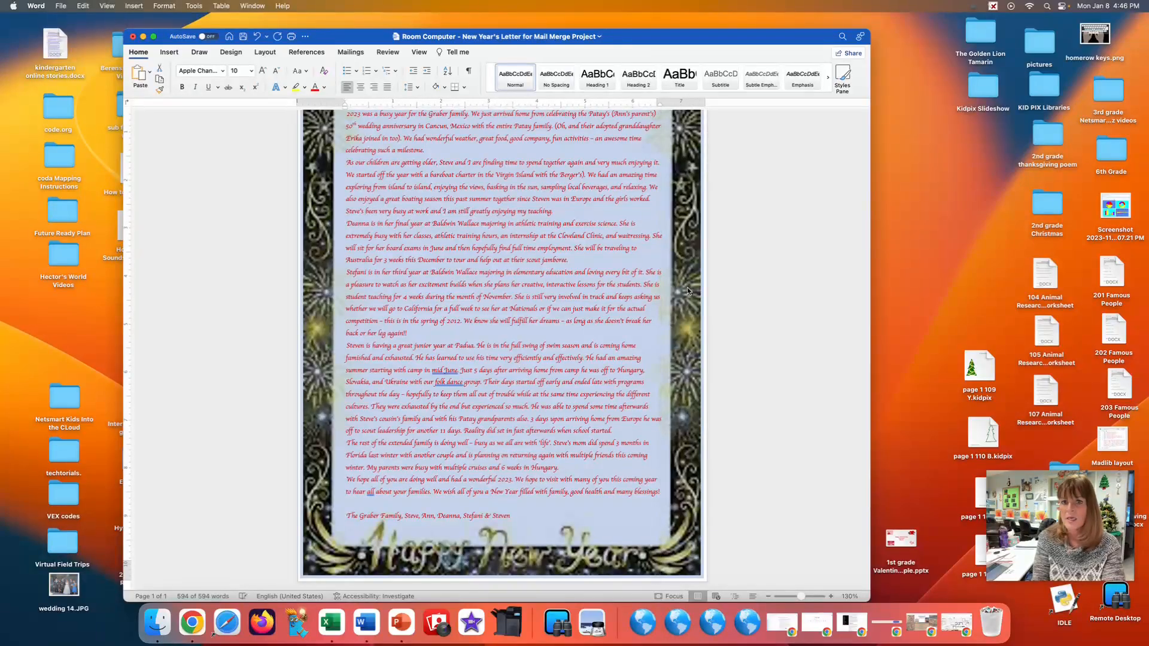
scroll(470, 301, "up", 5)
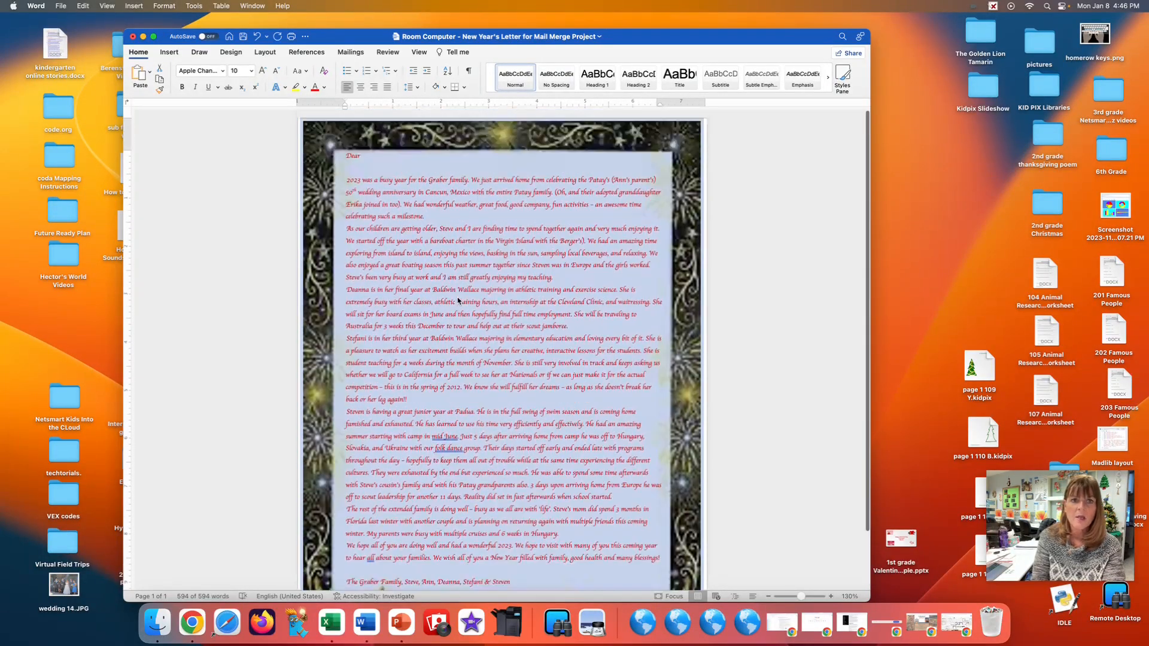
left_click(366, 159)
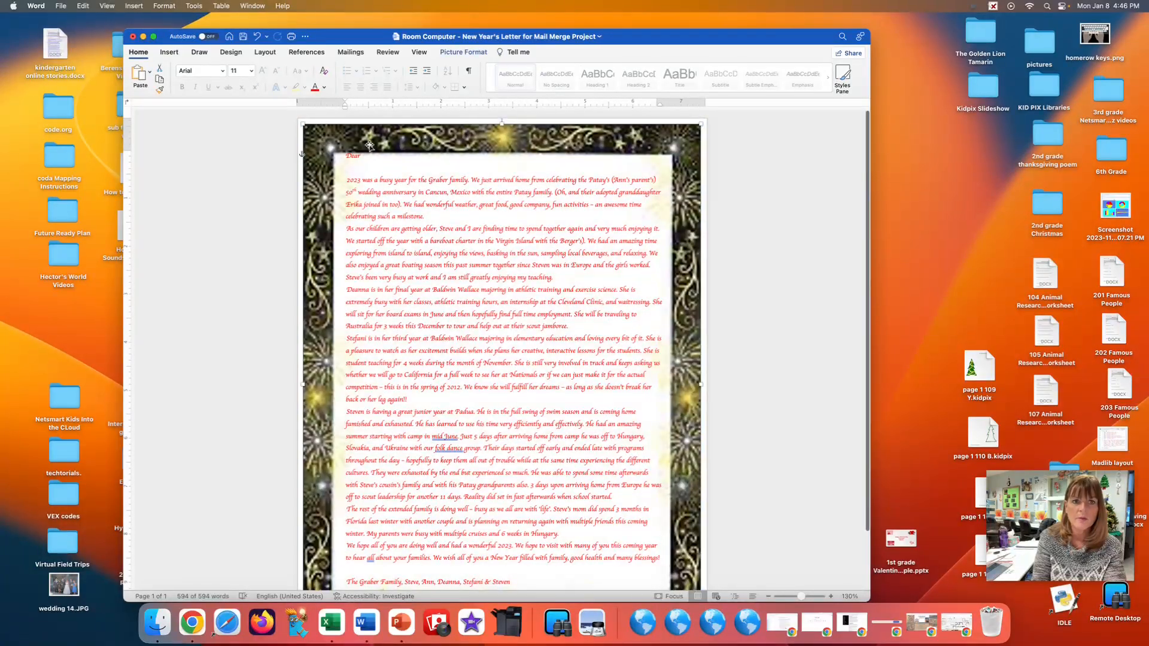
left_click(364, 158)
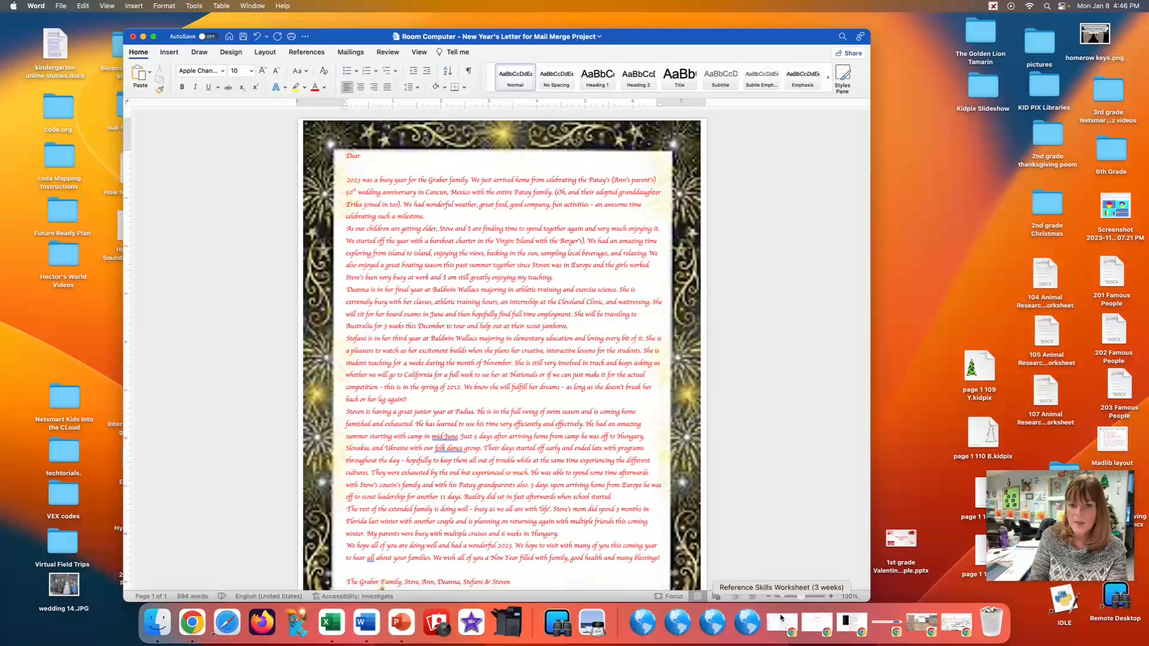
Copy address book 2024.xlsx from Hand Out's 8th grade mail merge folder to the desktop, close Finder and open the file in Excel.
left_click(704, 626)
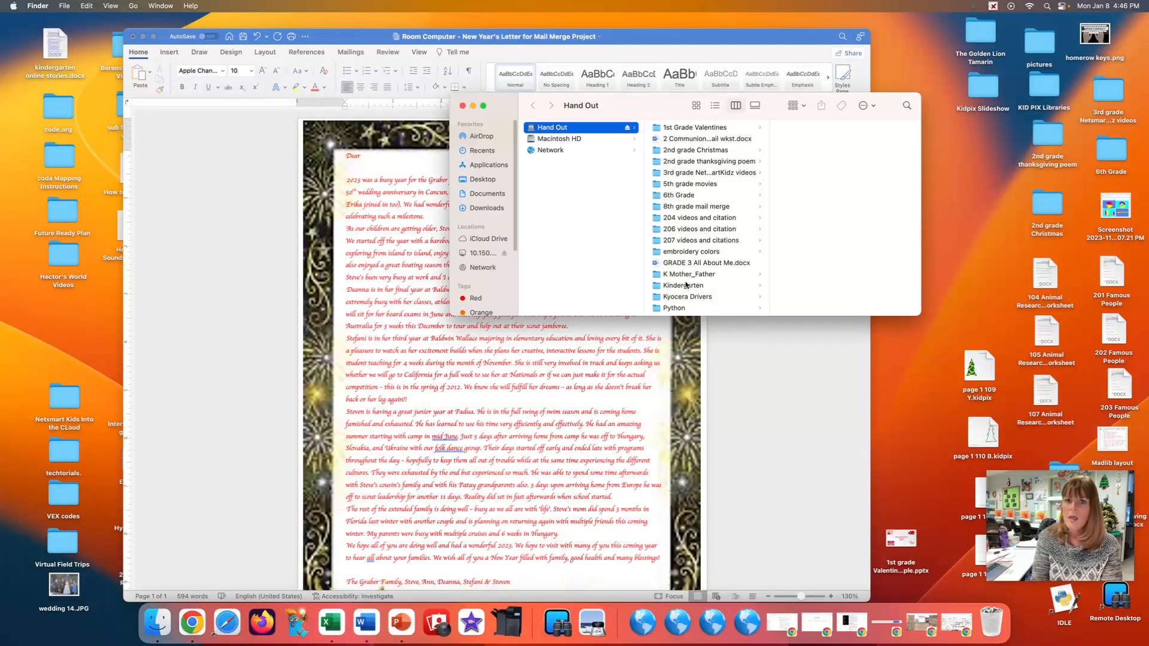
left_click(683, 208)
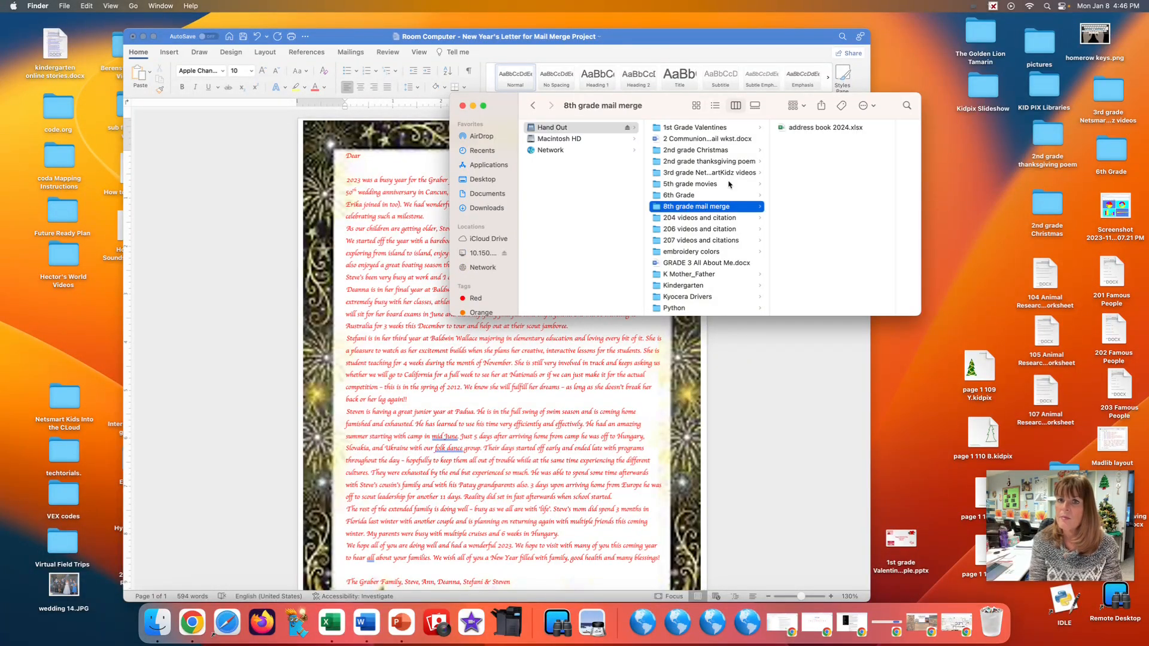
left_click_drag(779, 129, 947, 181)
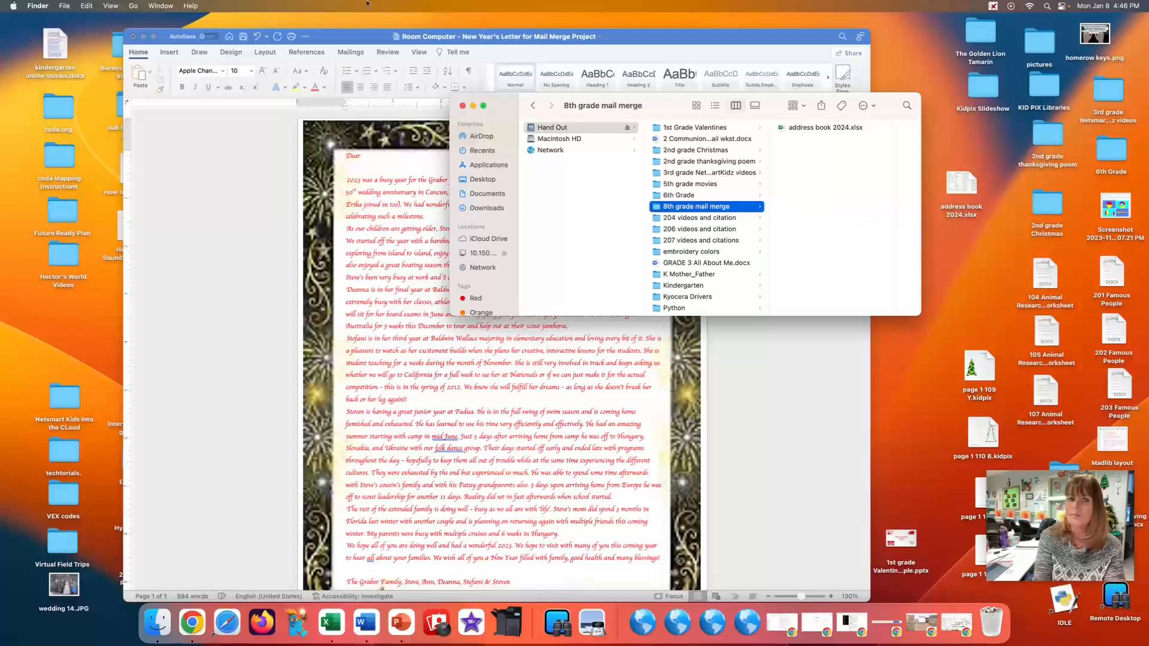
left_click(463, 106)
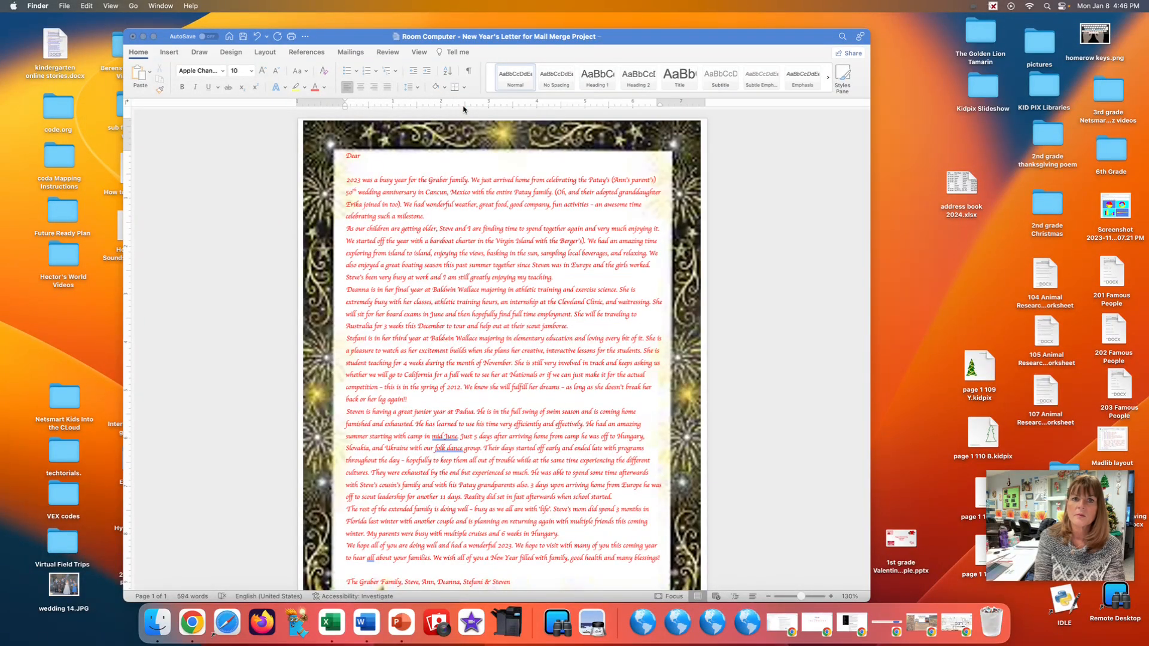
double_click(959, 185)
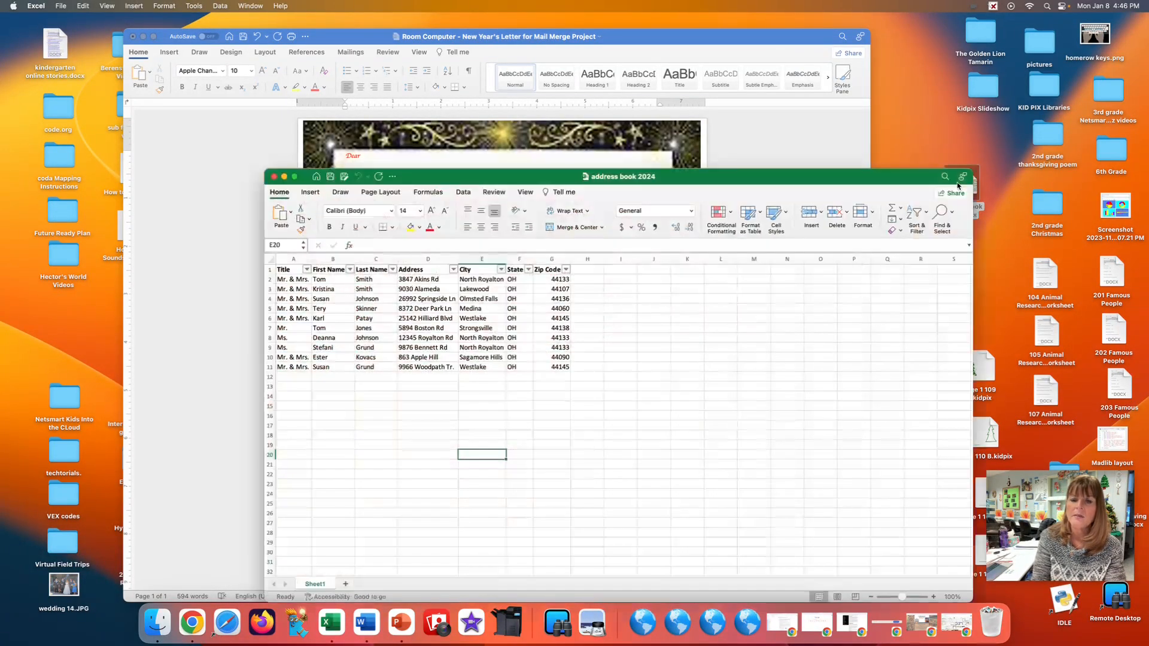
left_click_drag(701, 179, 696, 142)
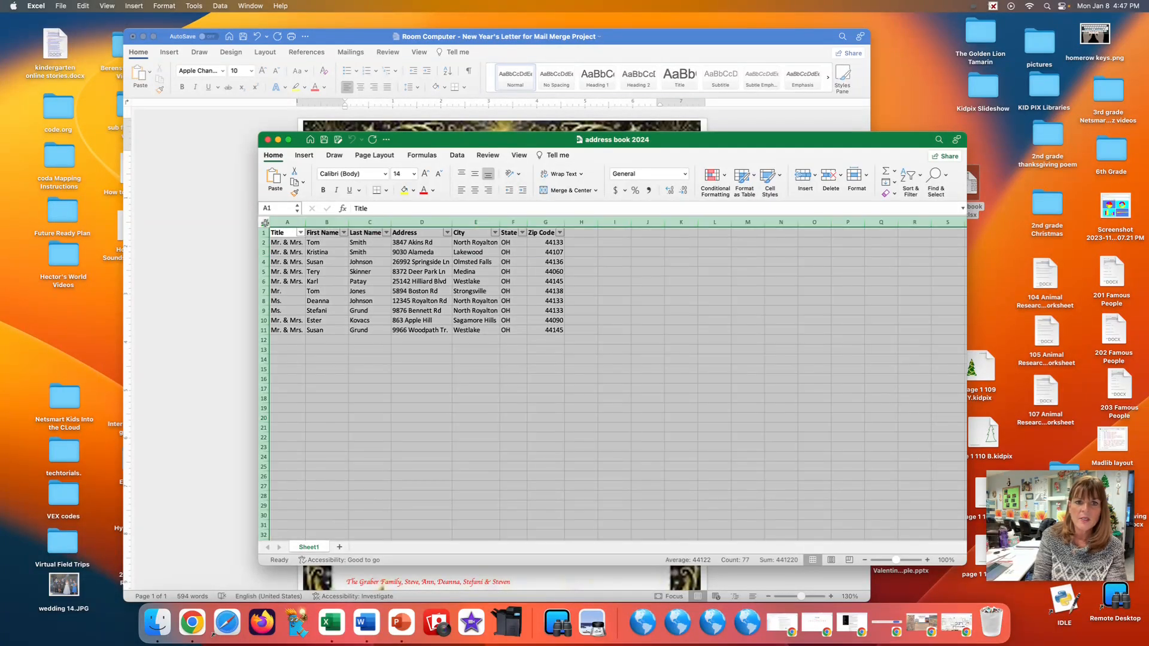
Select the entire address book sheet and set up a sort by Last Name, A to Z, with headers recognized.
left_click(265, 223)
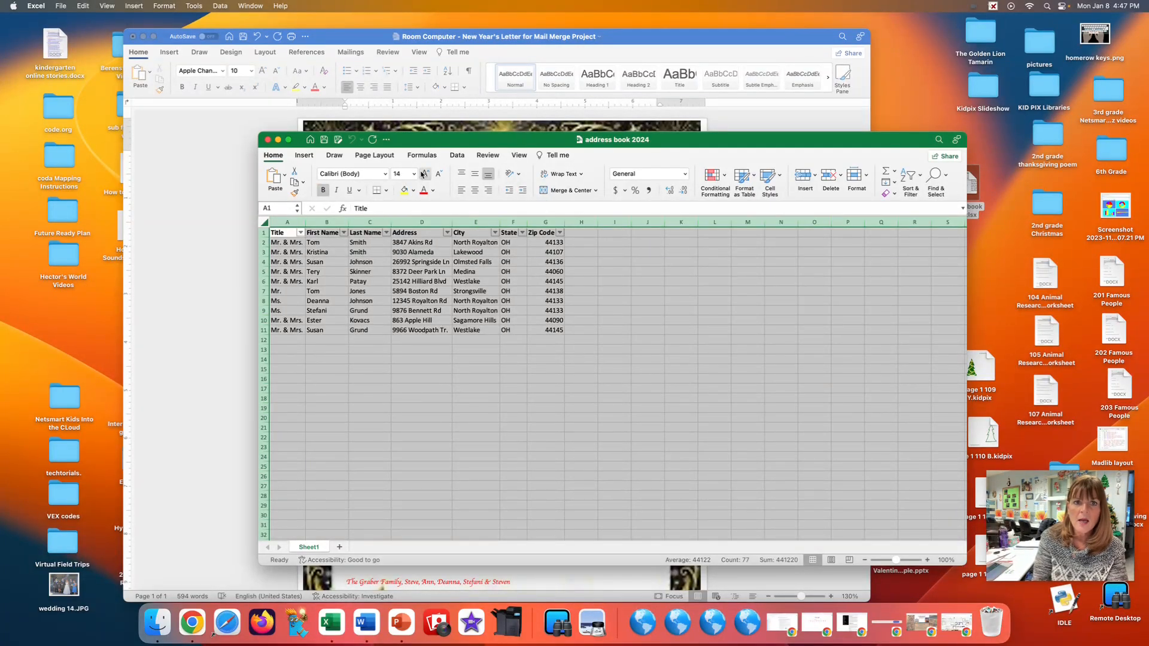
left_click(457, 156)
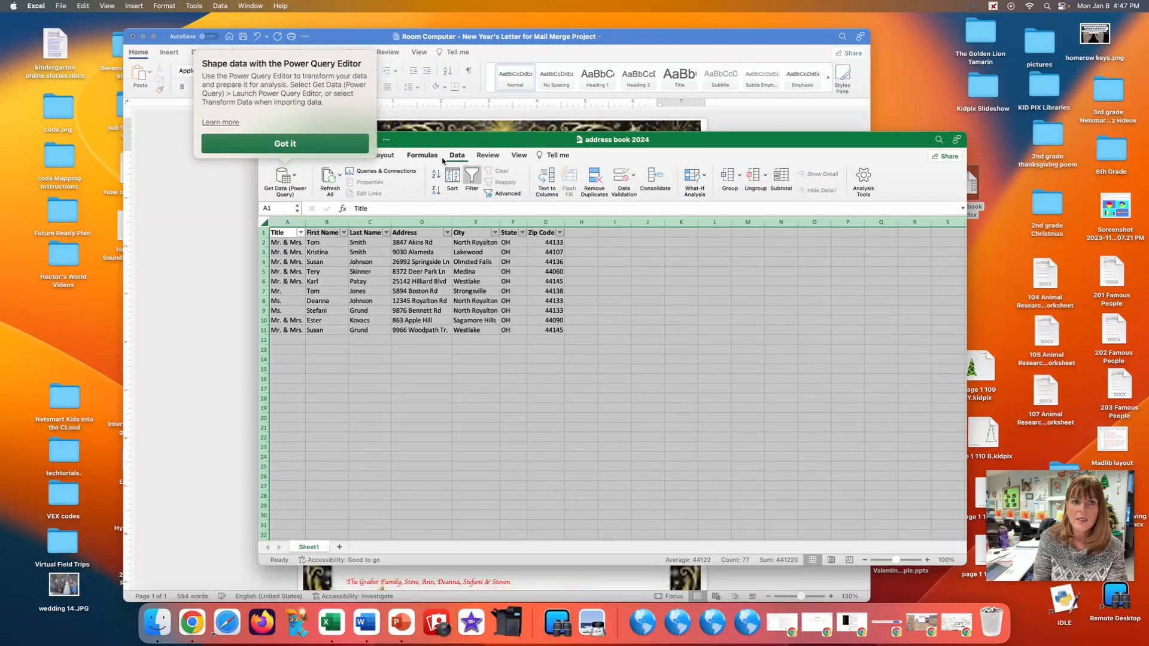
left_click(281, 144)
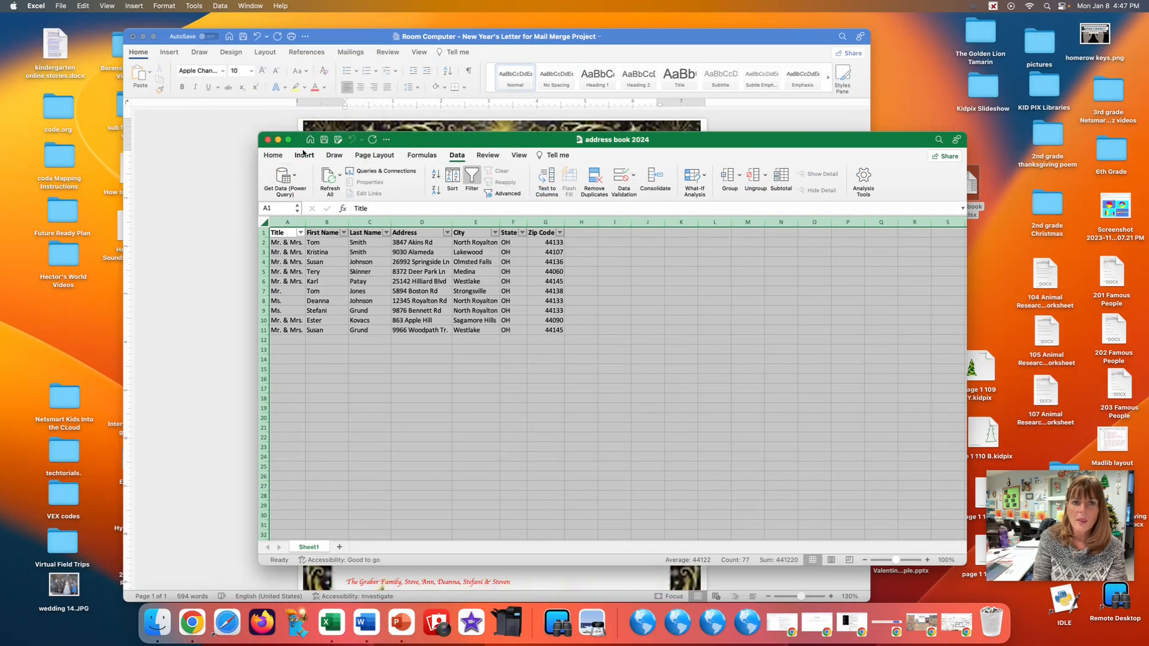
left_click(451, 178)
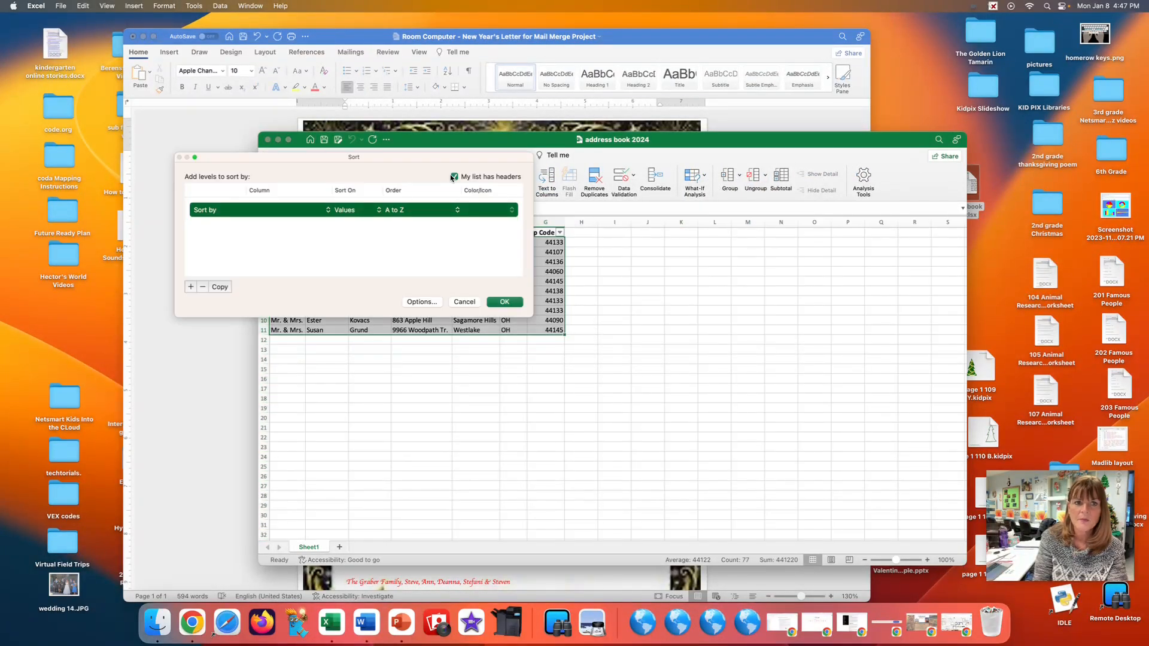
left_click_drag(317, 159, 745, 150)
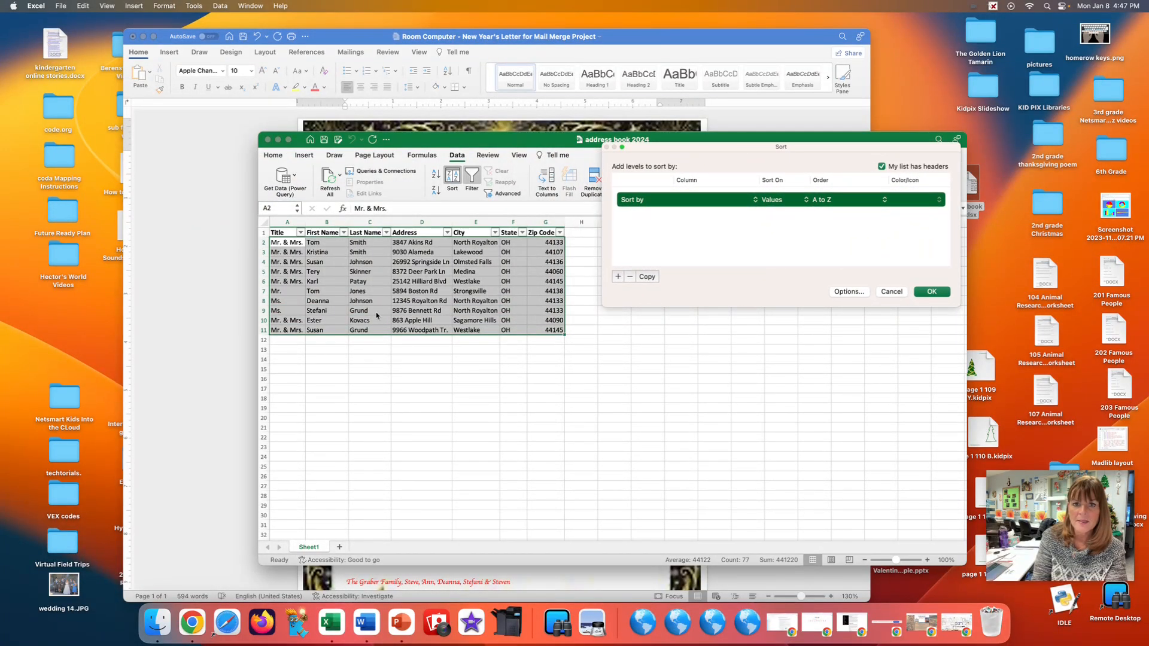
left_click(755, 202)
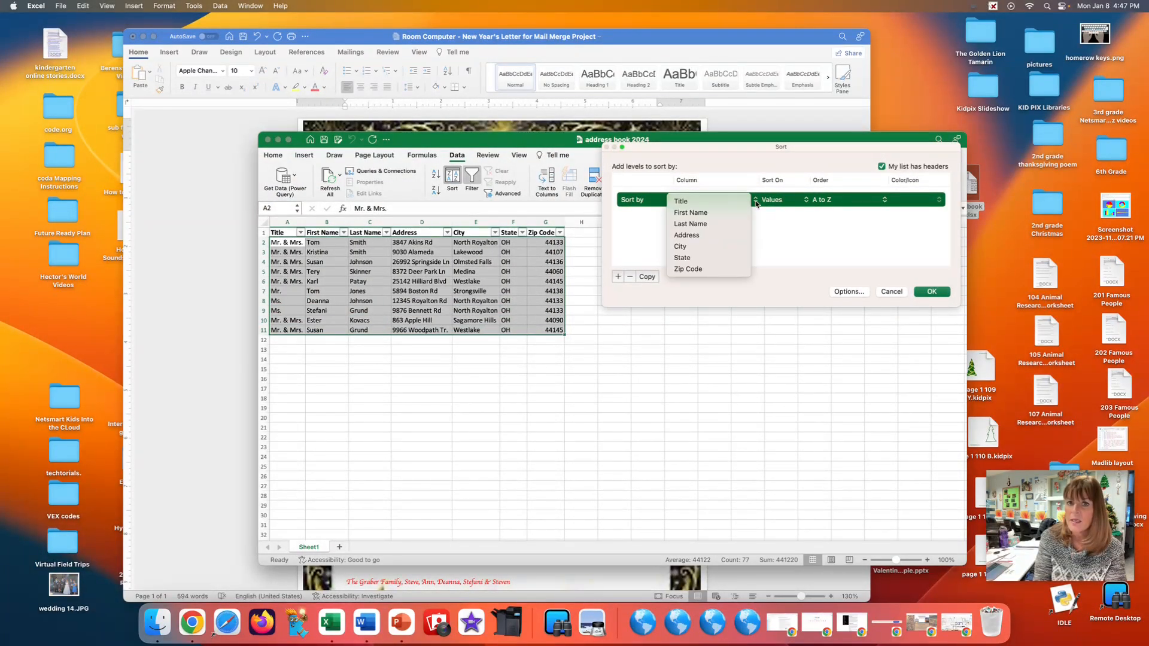
left_click(710, 225)
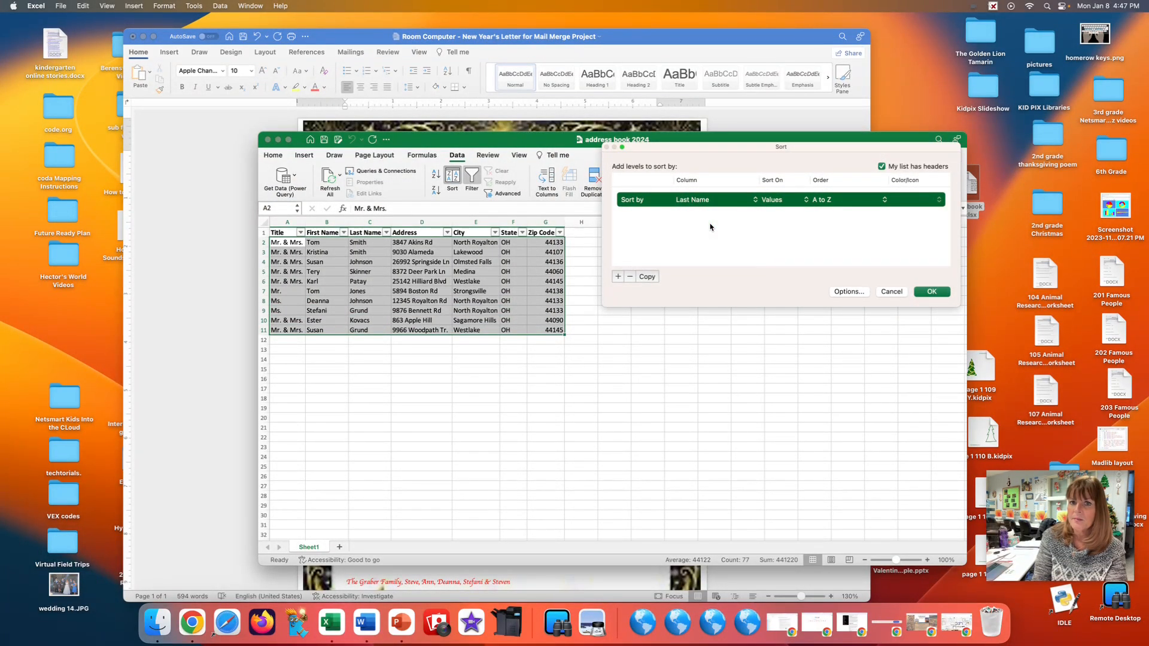
Add First Name, A to Z, as the second sort level and apply the sort to the address list.
left_click(617, 277)
left_click(755, 216)
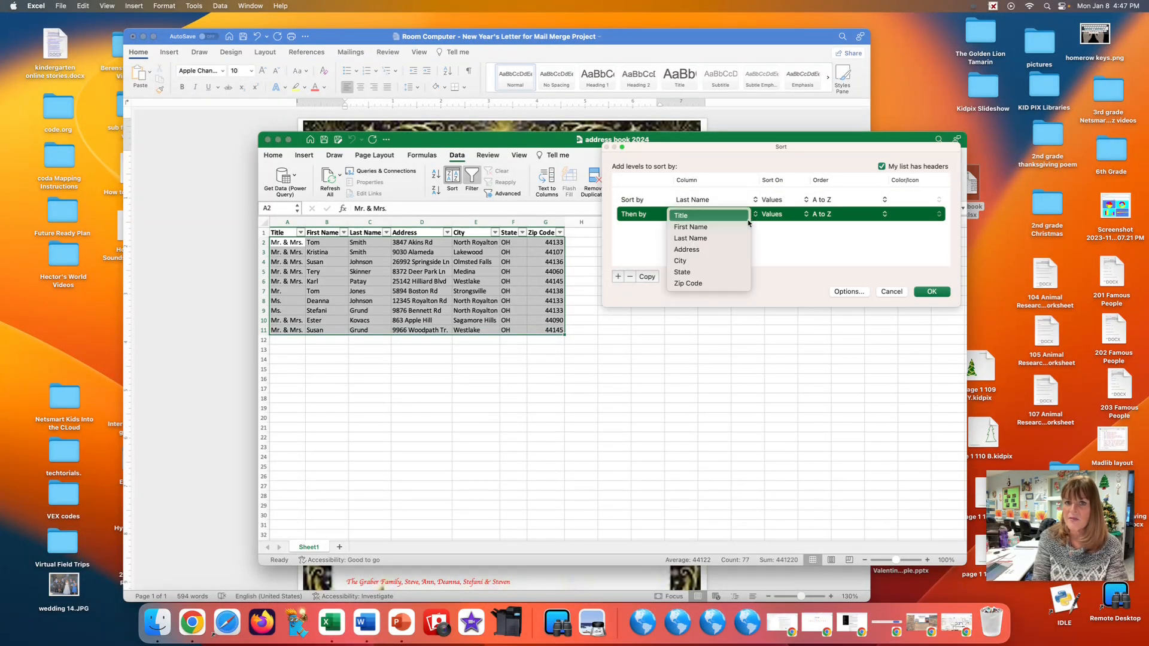
left_click(734, 232)
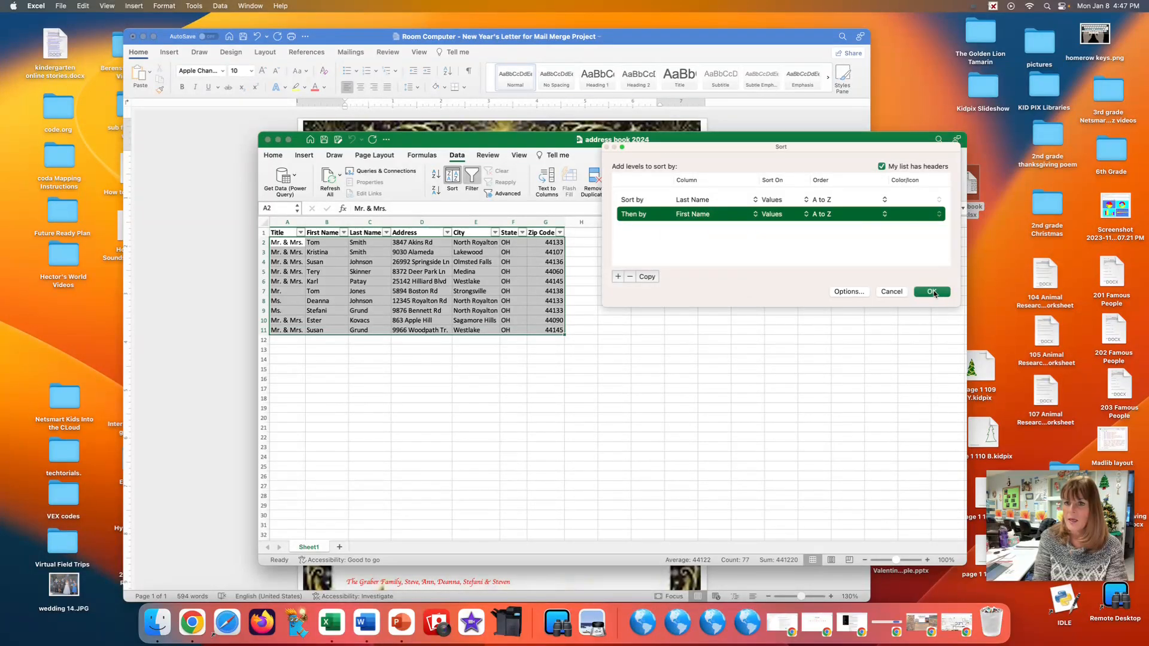
left_click(933, 293)
left_click(736, 335)
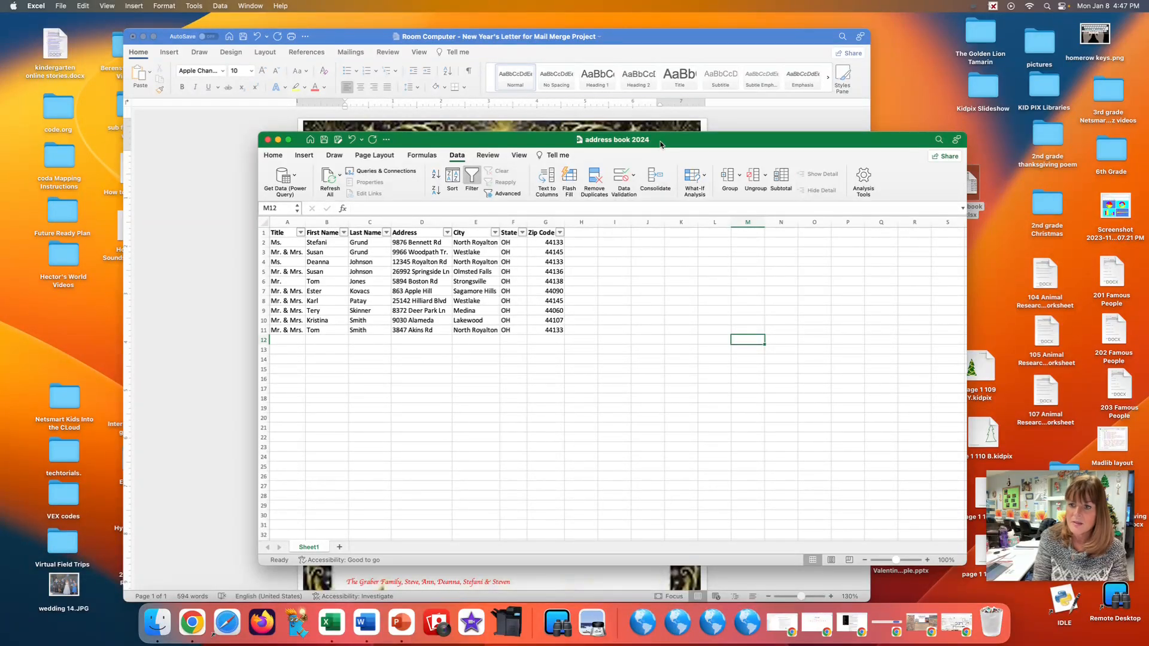
Close the address book workbook, return to the letter in Word with the cursor after "Dear", and start a Letters mail merge.
left_click(267, 142)
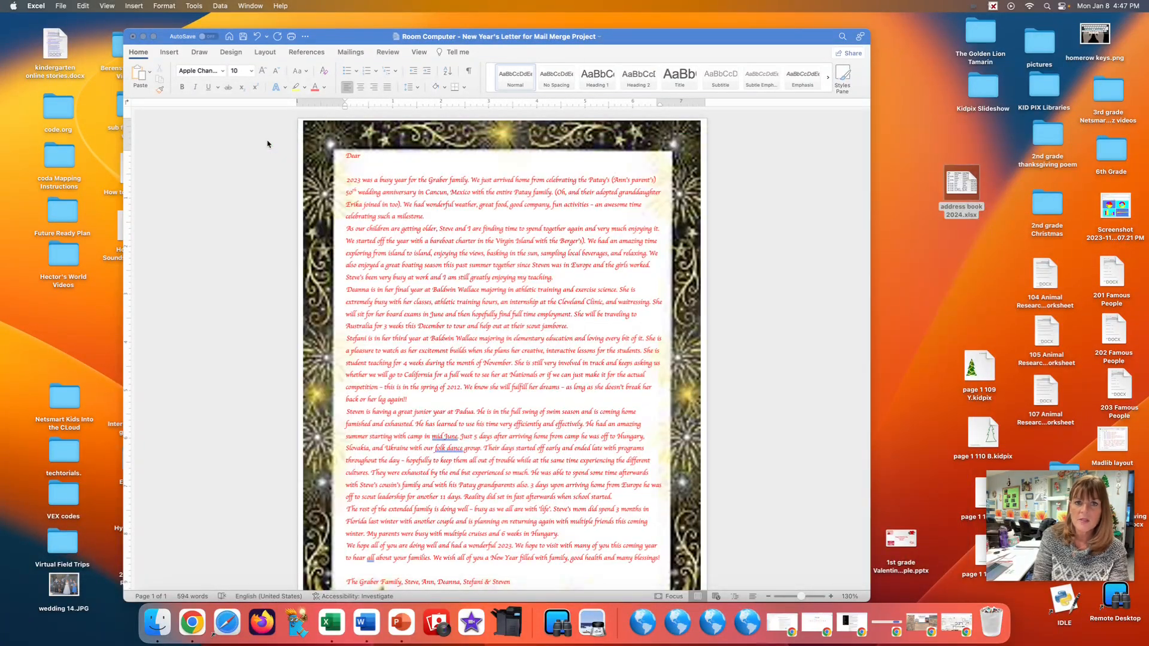
left_click(365, 156)
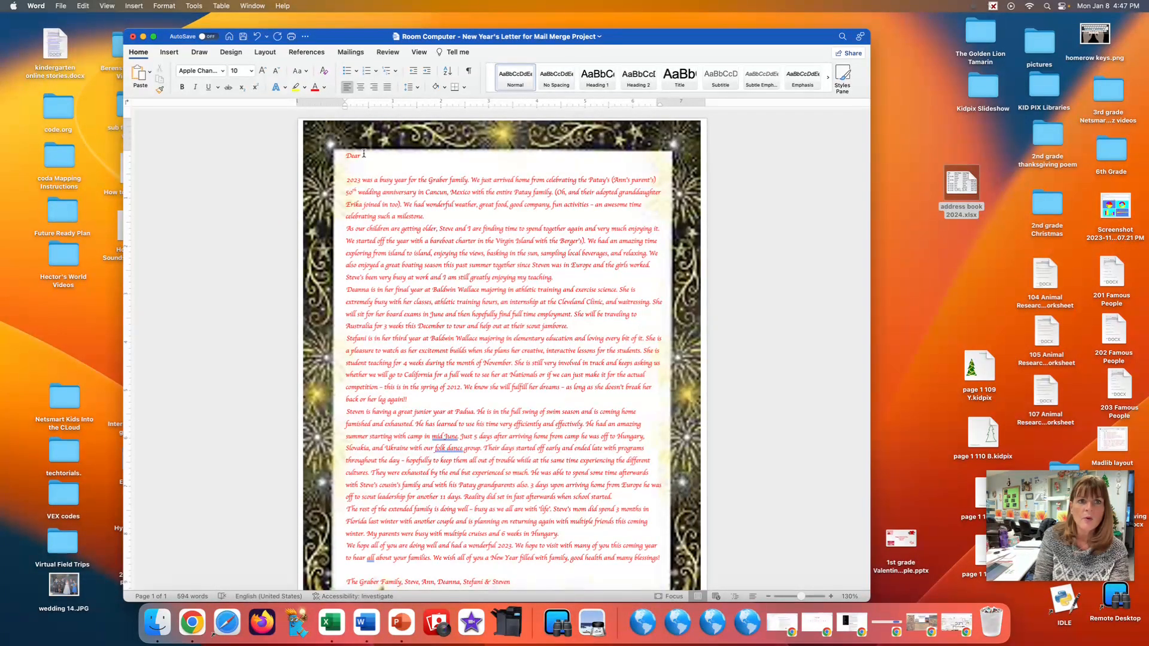
left_click(352, 52)
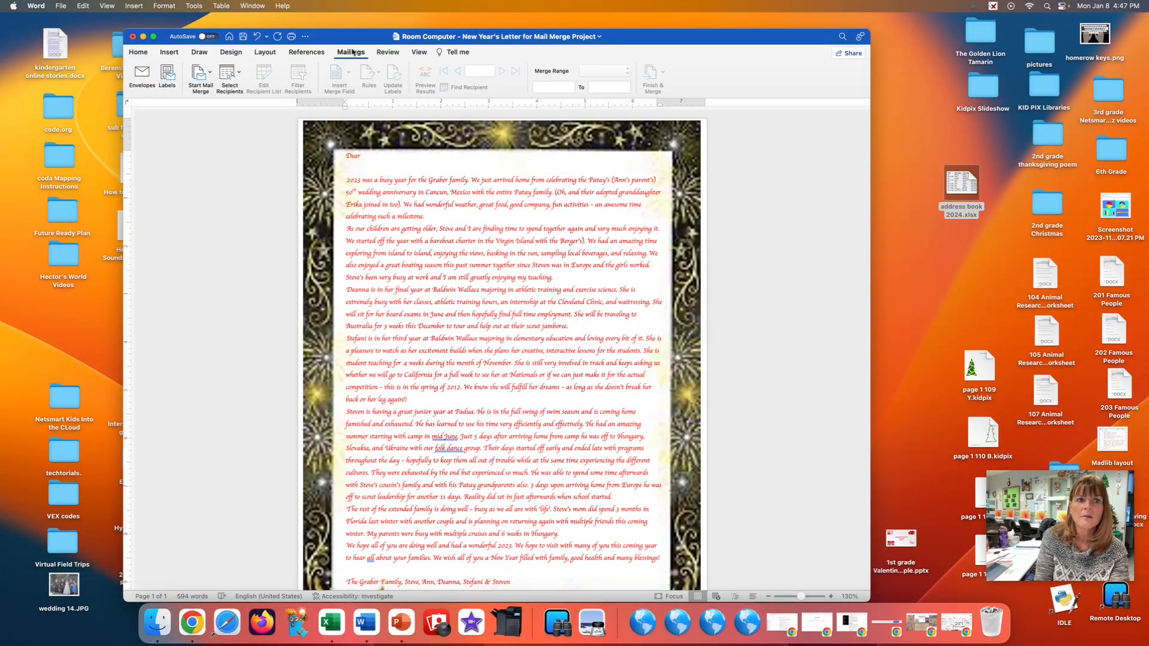
left_click(203, 74)
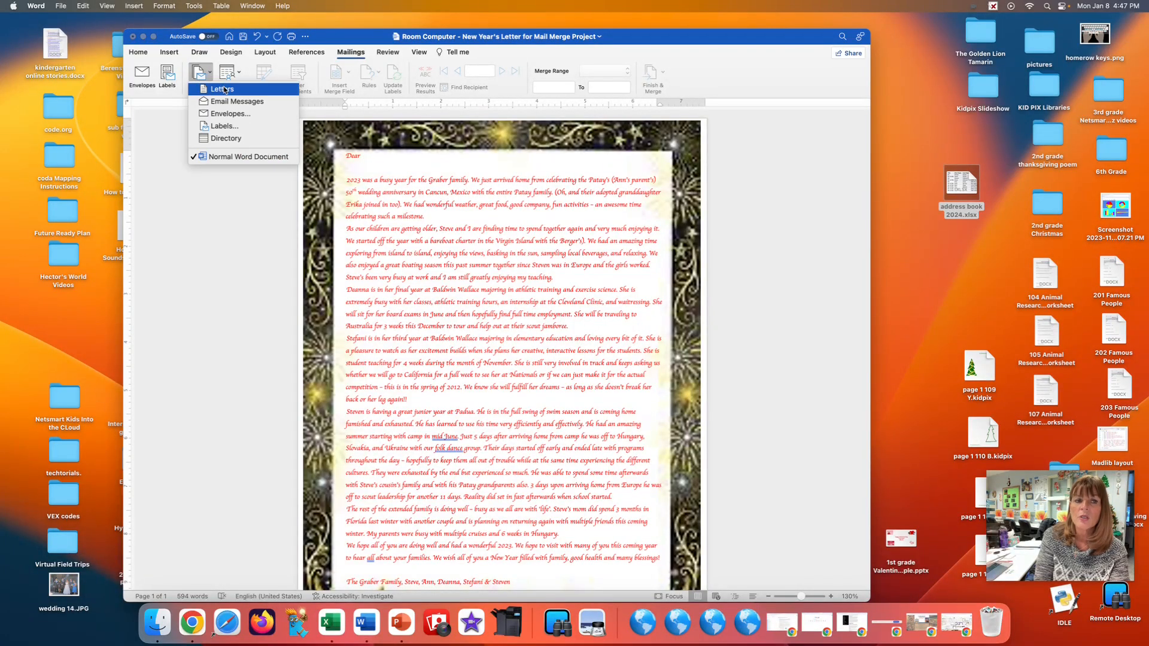
left_click(222, 89)
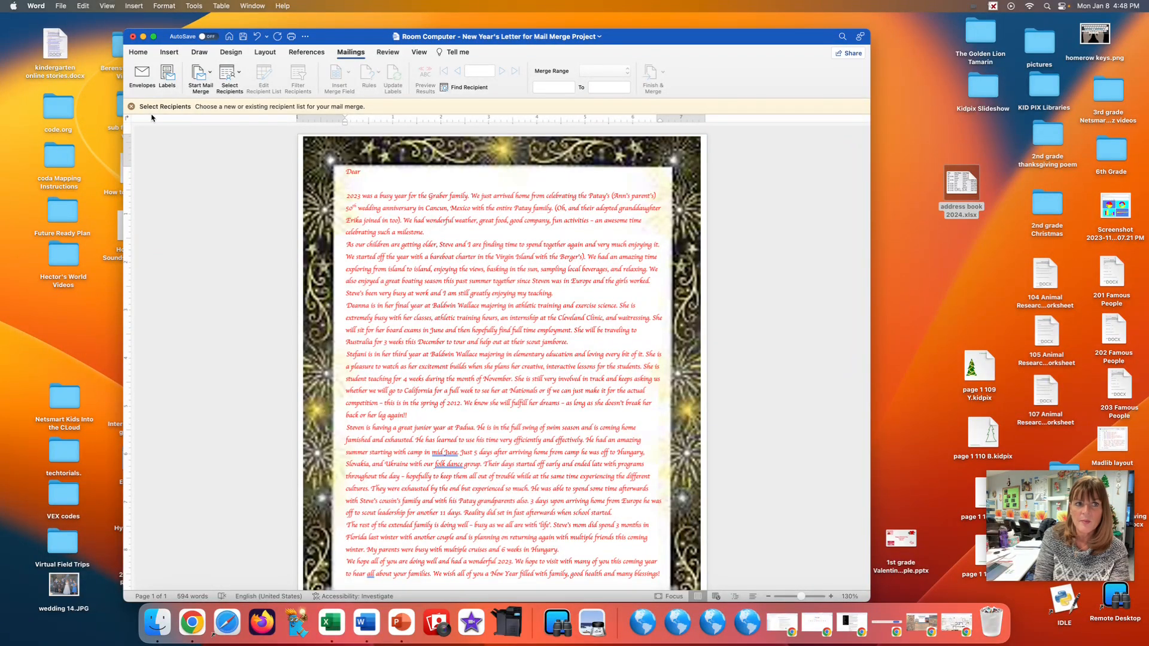
Use the existing list address book 2024.xlsx from the Desktop as the merge recipients, taking the entire Sheet1 worksheet.
left_click(231, 76)
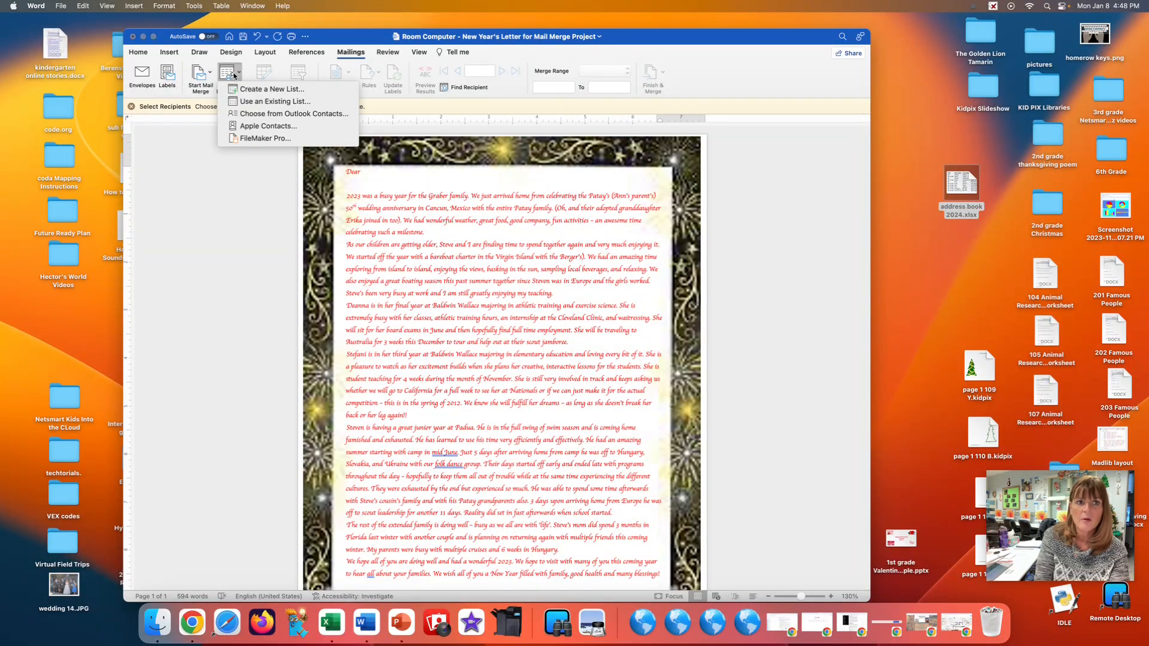
left_click(261, 102)
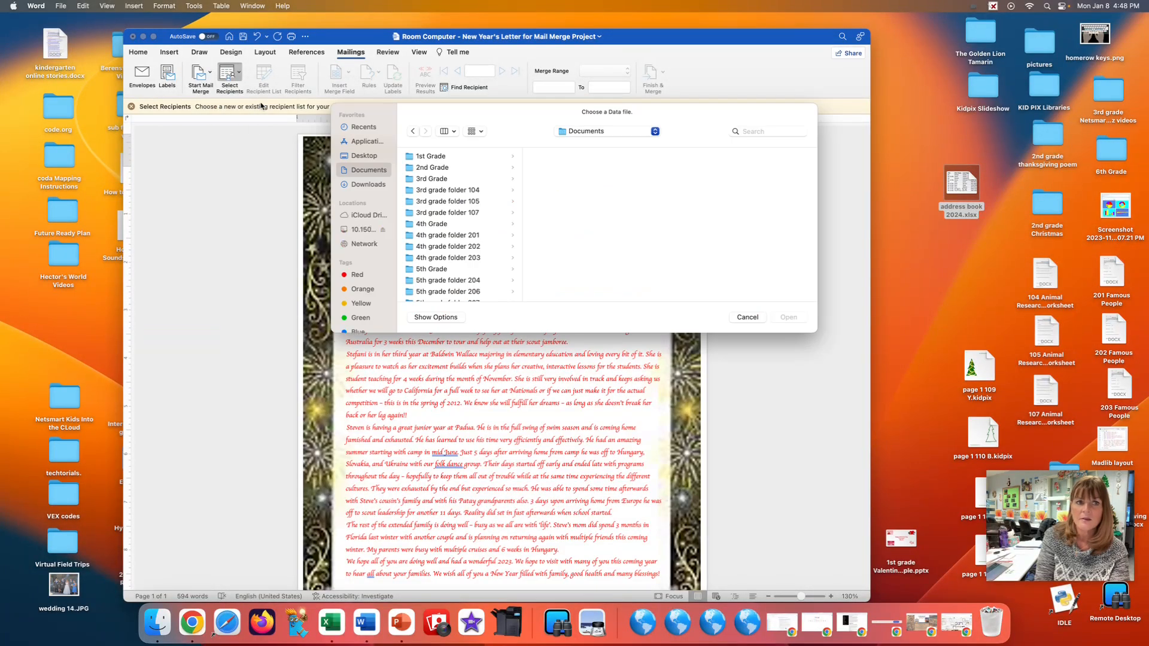
left_click(364, 156)
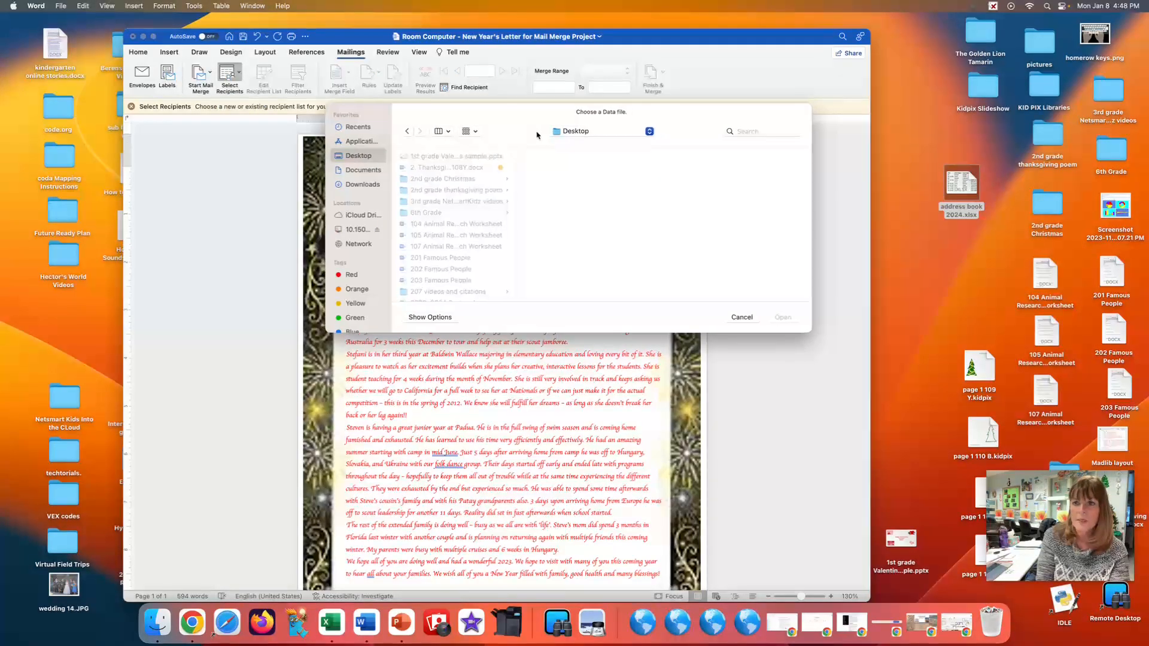
left_click_drag(538, 137, 444, 120)
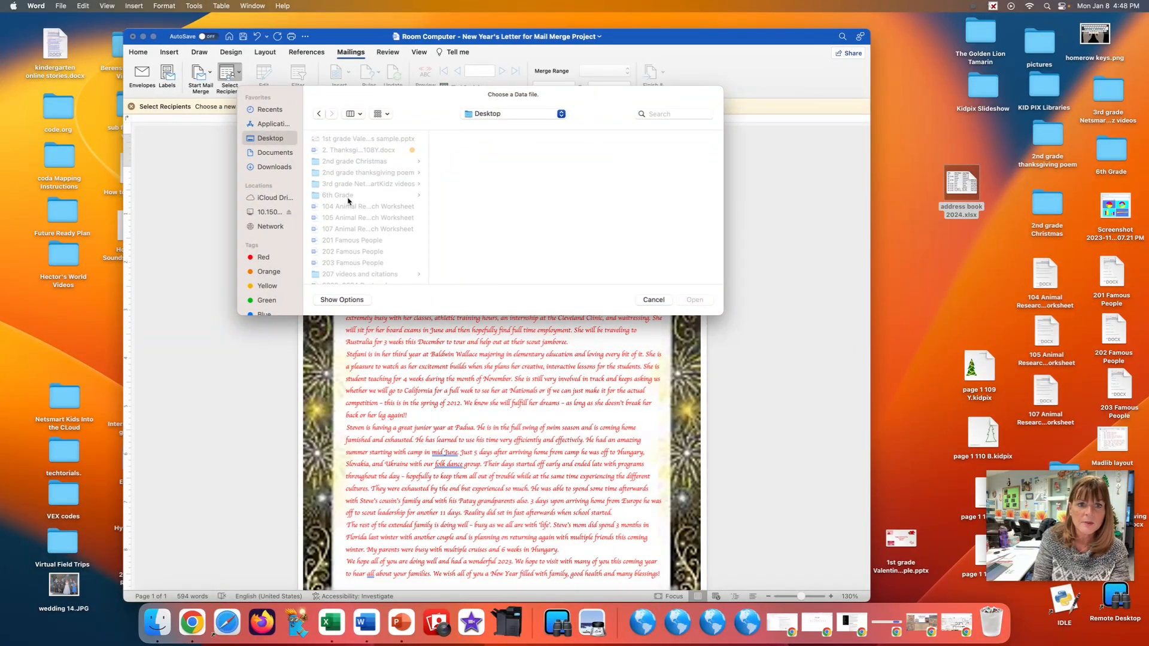
scroll(347, 201, "down", 1)
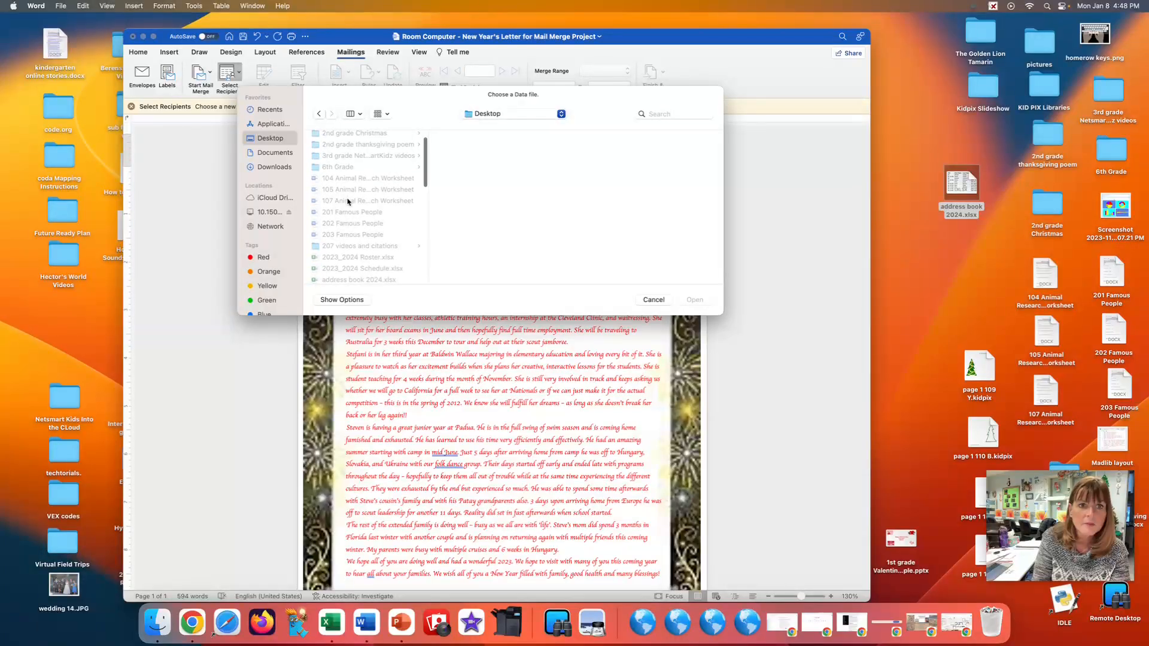
scroll(347, 201, "down", 3)
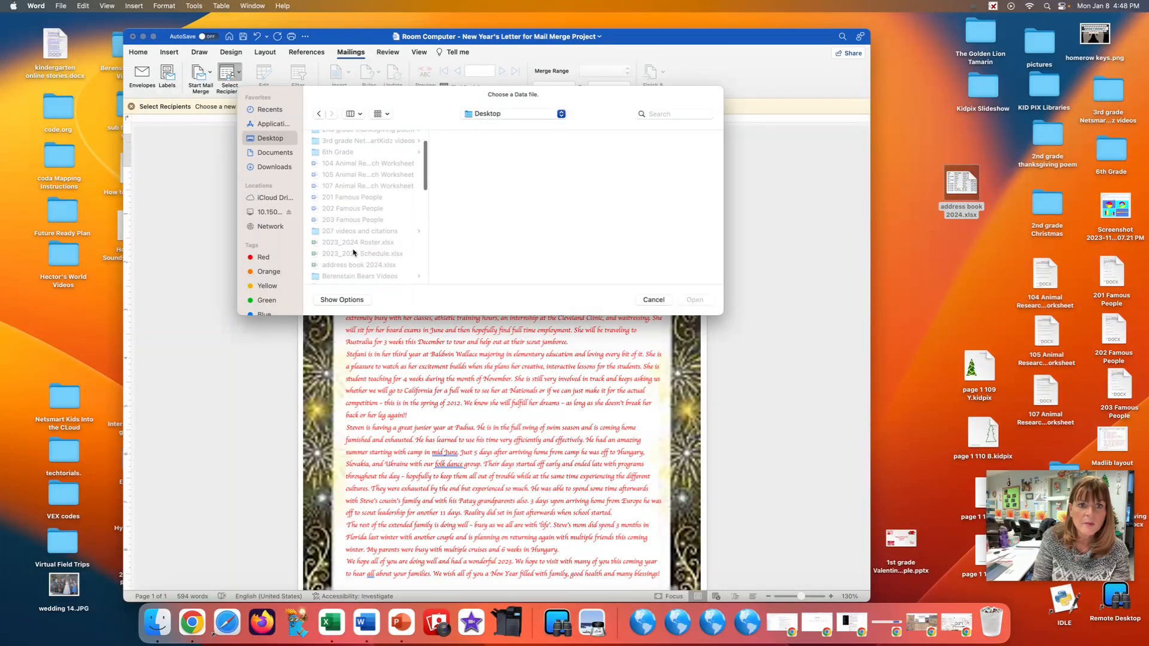
left_click(359, 267)
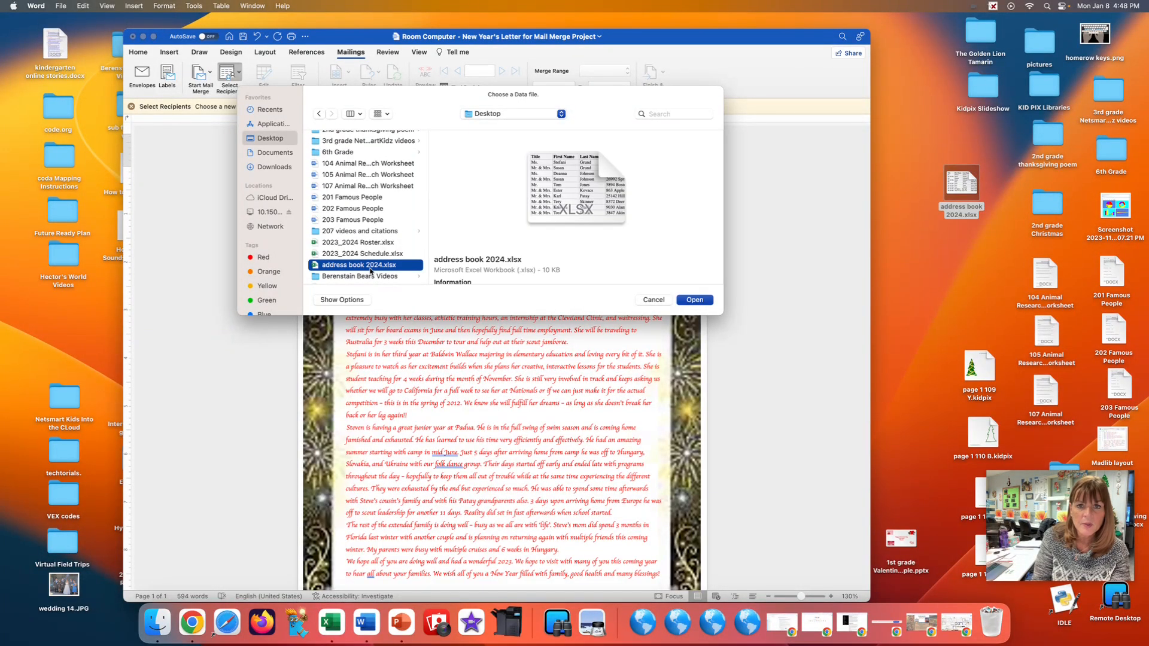
left_click(695, 300)
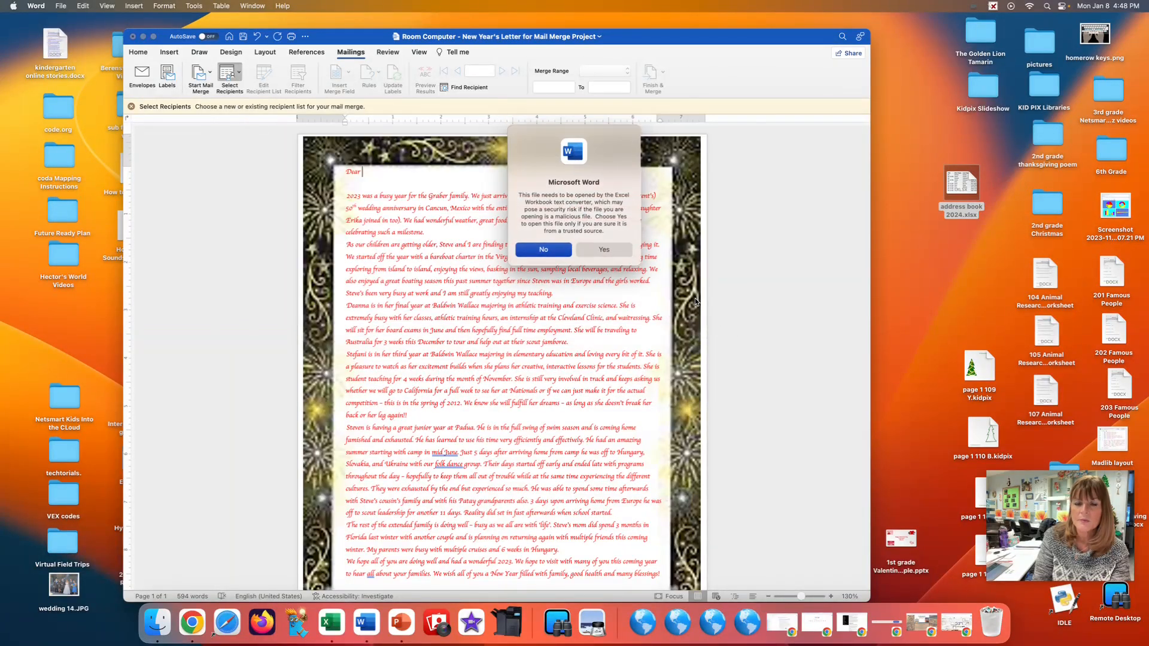
left_click(606, 250)
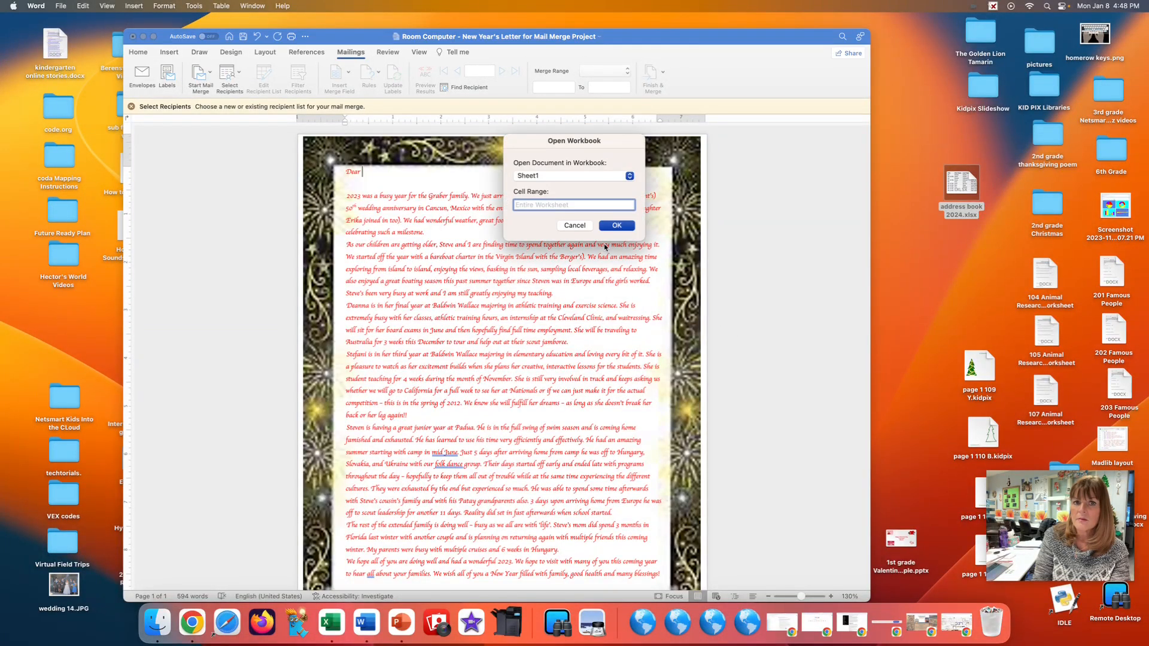
left_click(623, 226)
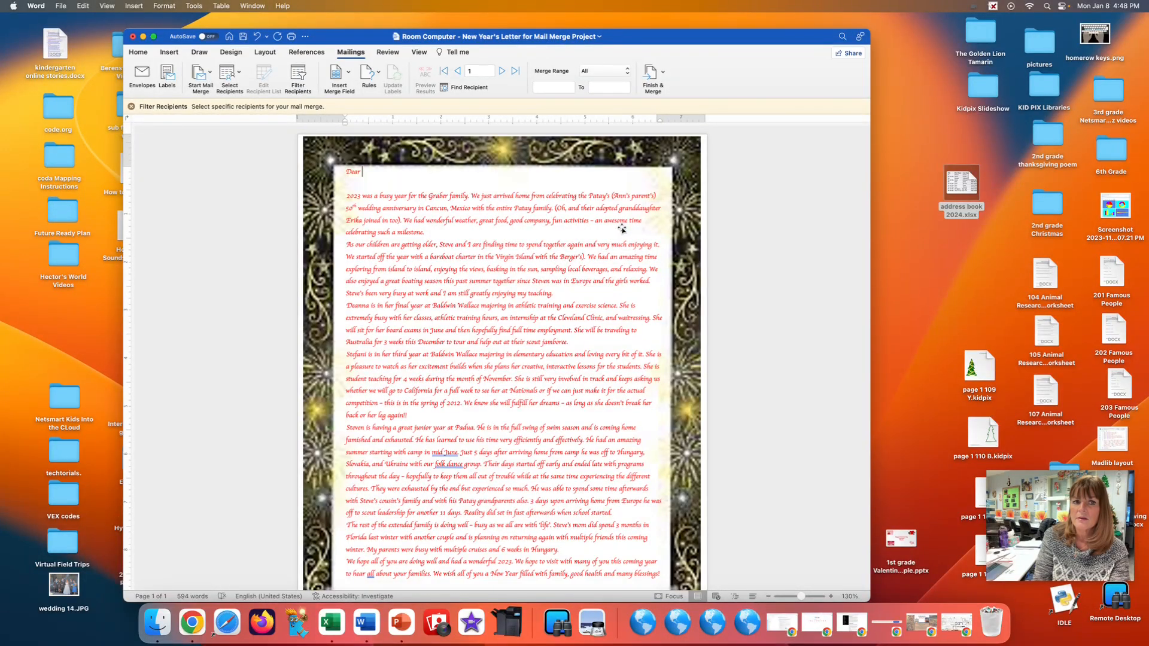
Insert the Title, First_Name and Last_Name merge fields after "Dear", separated by spaces and followed by a comma.
left_click(348, 73)
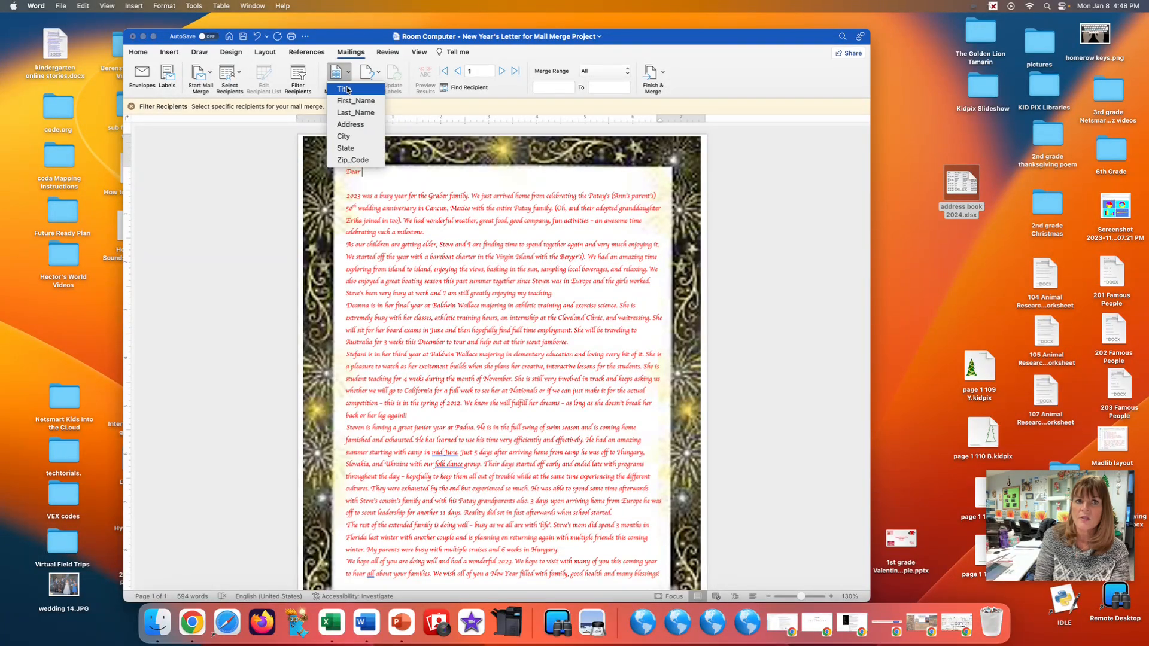
left_click(347, 91)
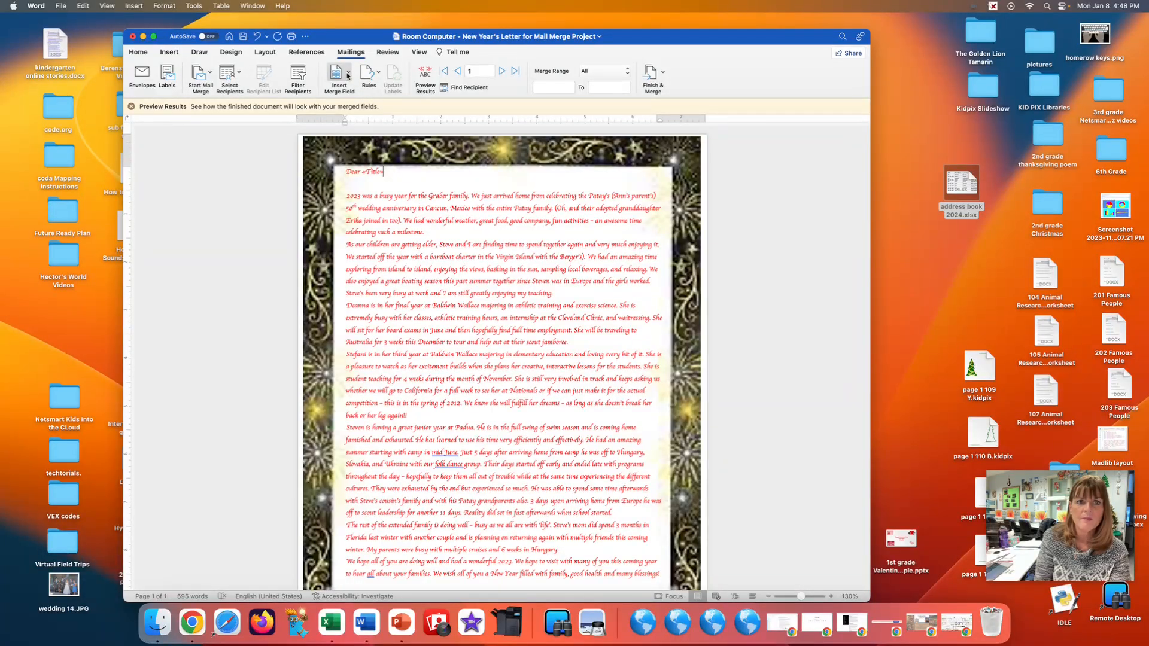
left_click(348, 73)
left_click(355, 104)
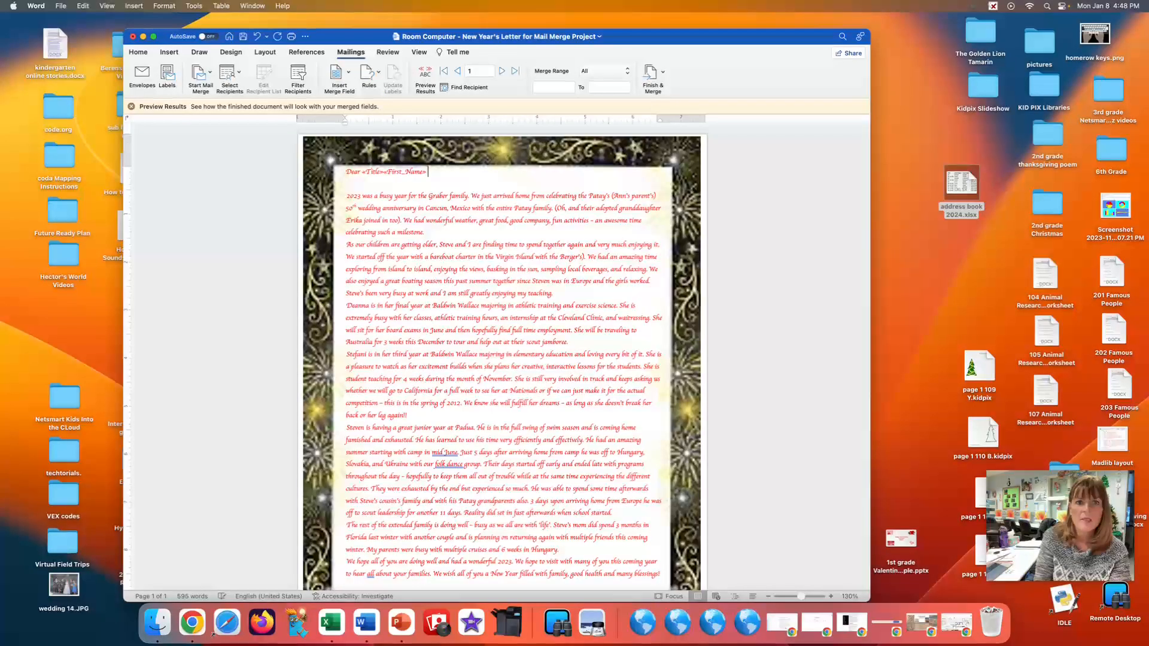
left_click(350, 74)
left_click(352, 113)
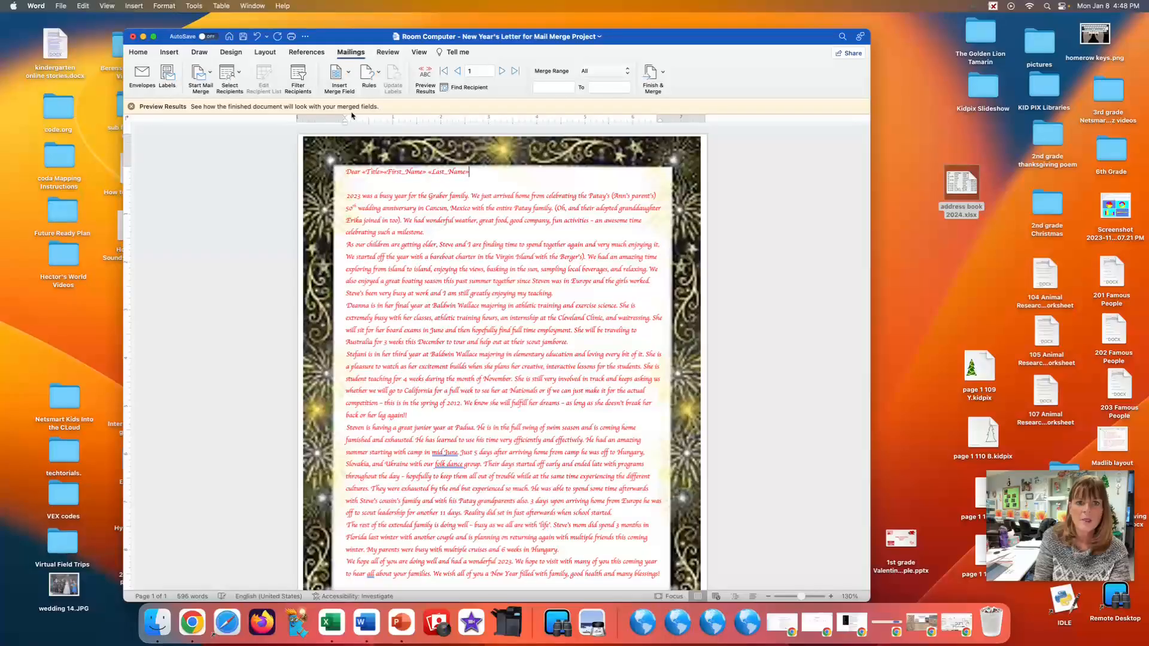
type(",")
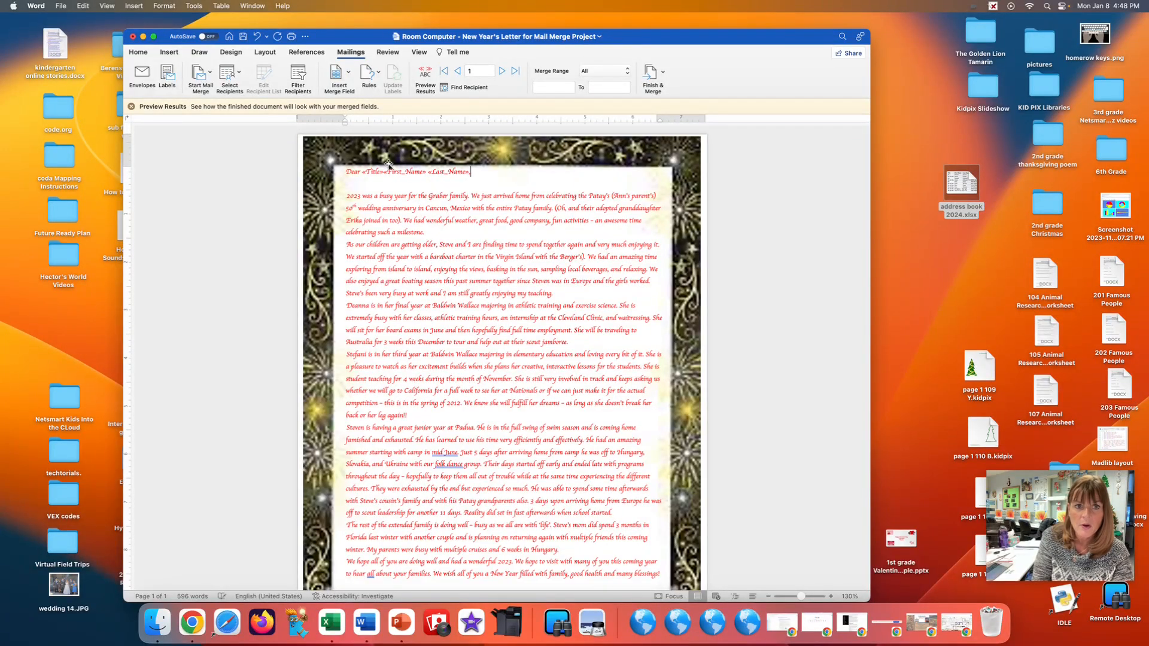
left_click(383, 172)
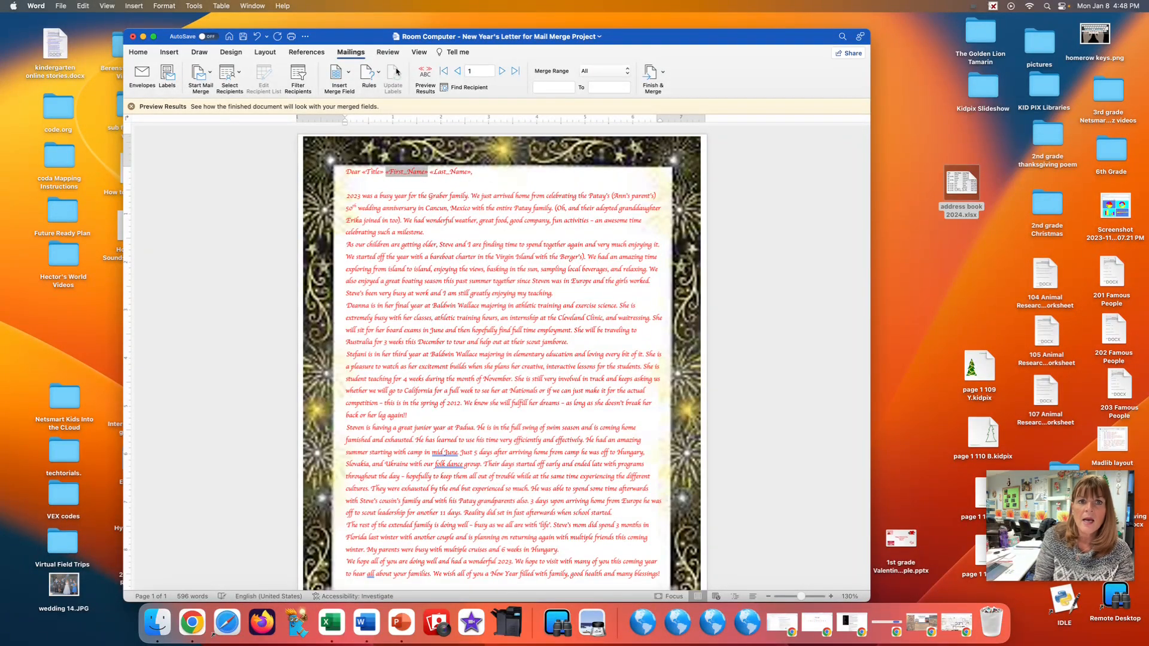
left_click(498, 182)
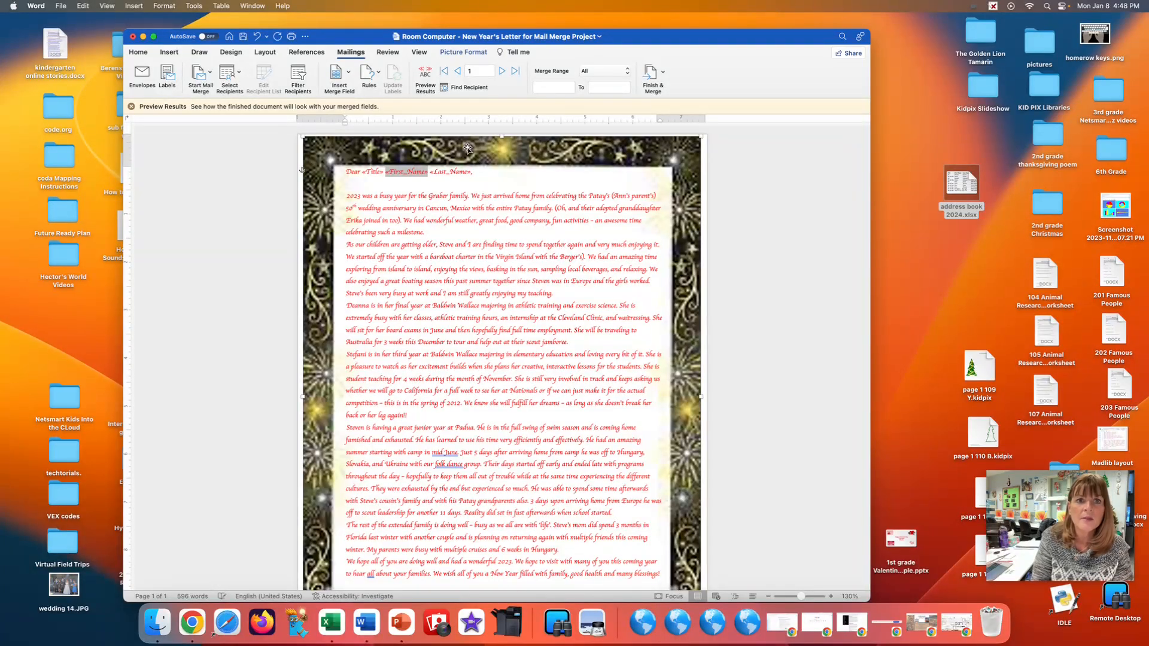
Preview the merged results and step through several recipients to check the greeting line.
left_click(424, 73)
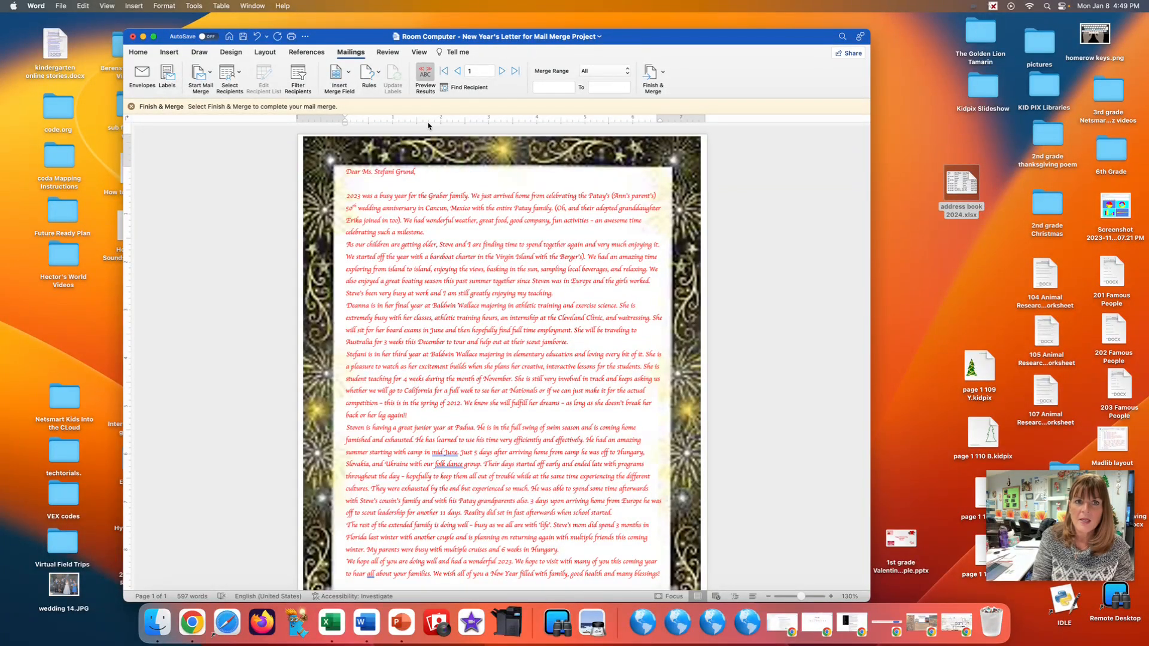
left_click(501, 72)
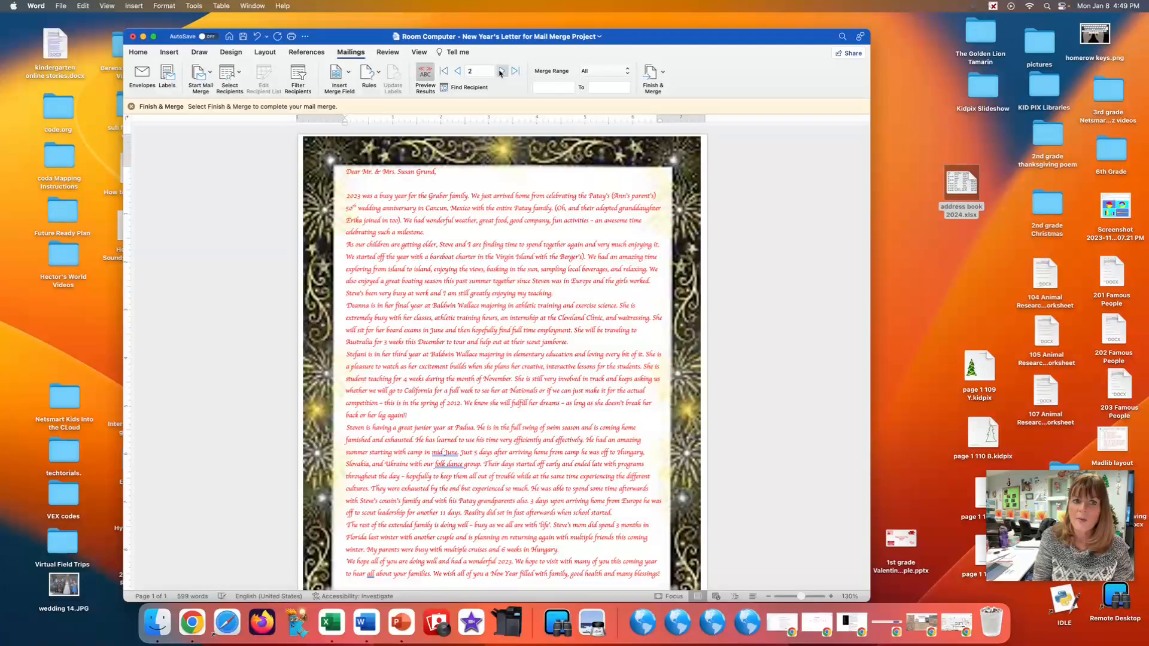
left_click(501, 72)
left_click(501, 71)
left_click(501, 71)
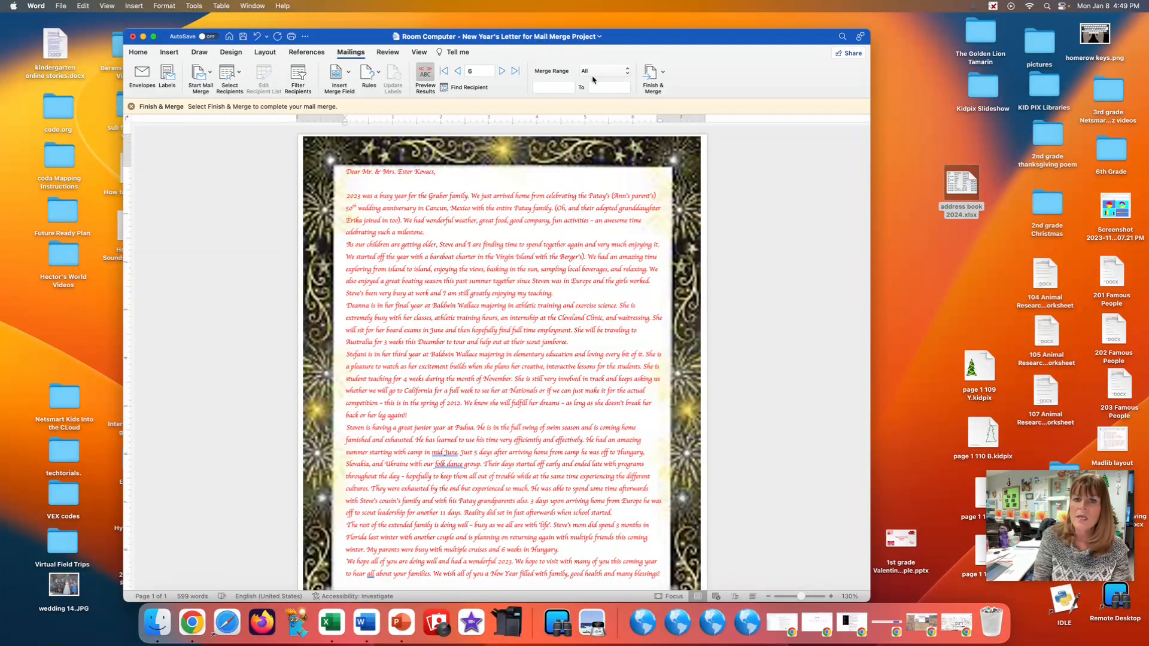
Finish the merge by printing the documents to a PDF on the Desktop, named with the teacher's name followed by "Letter".
left_click(662, 73)
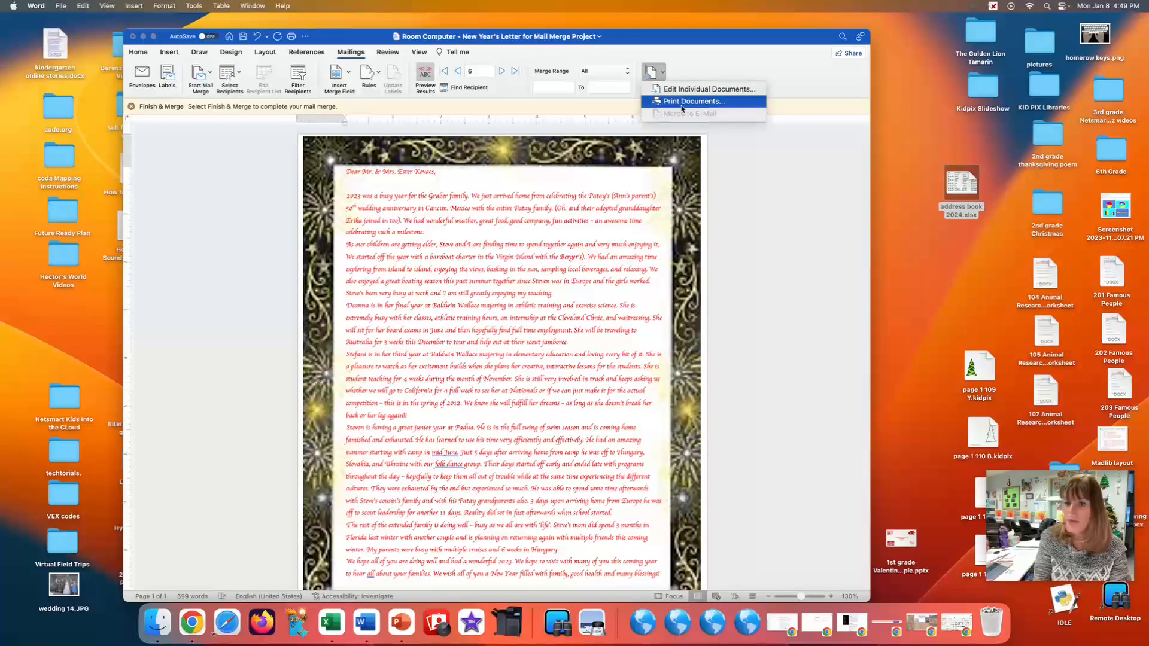
left_click(681, 103)
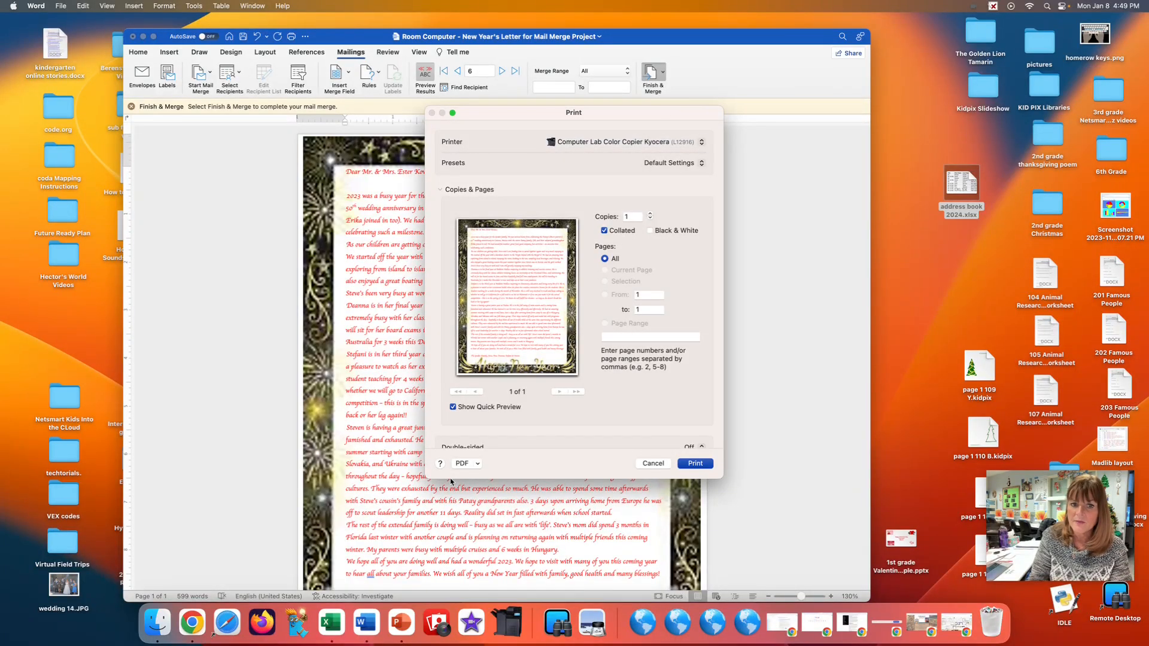
left_click(477, 463)
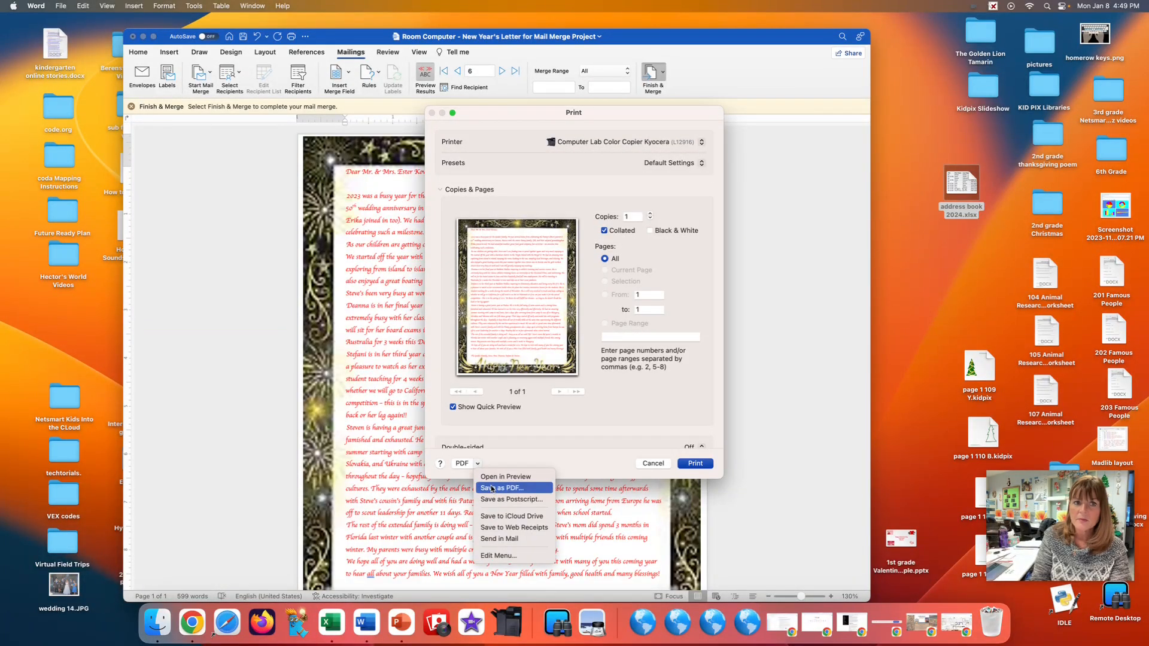
left_click(491, 488)
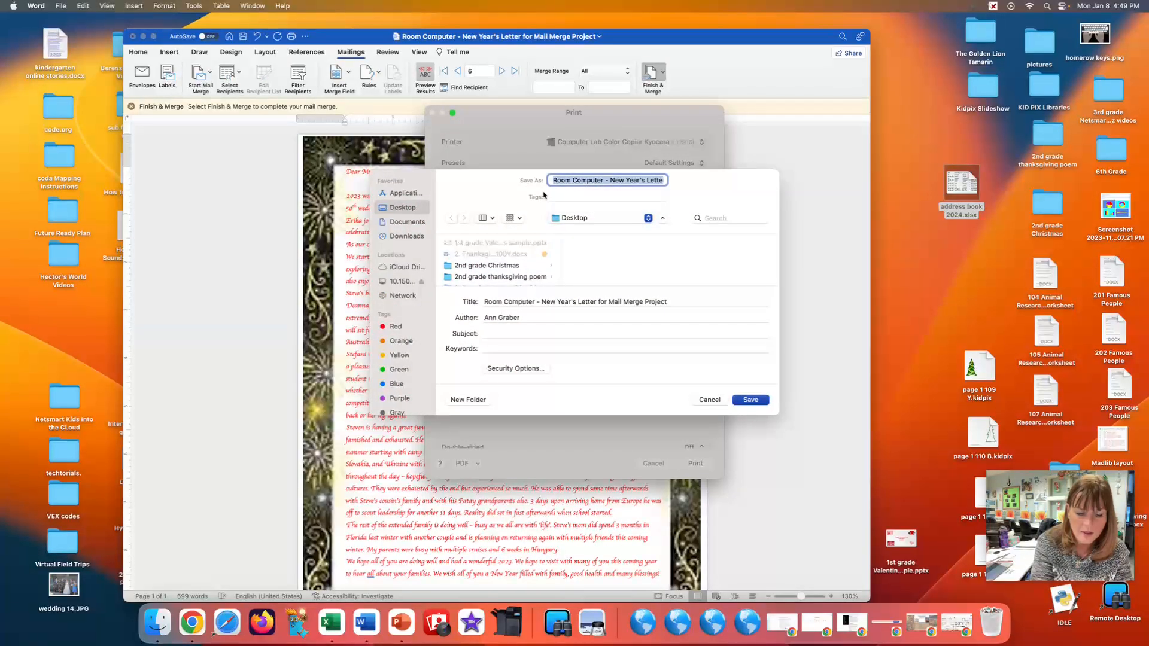
type("Mrs. Graber Letter")
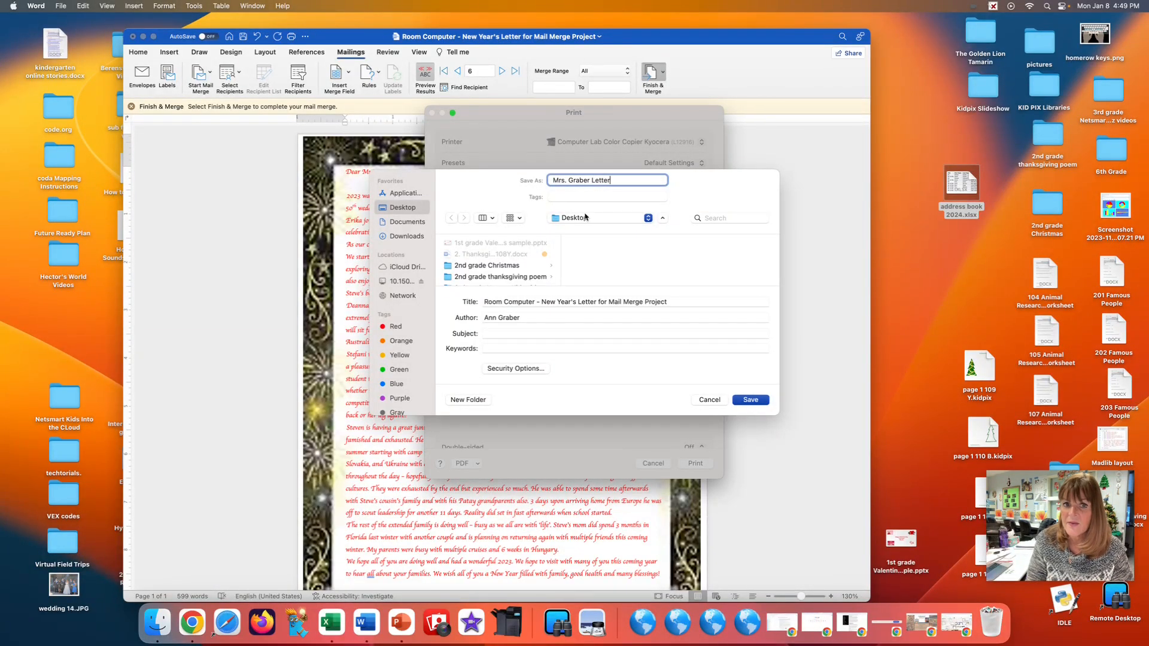
left_click(759, 400)
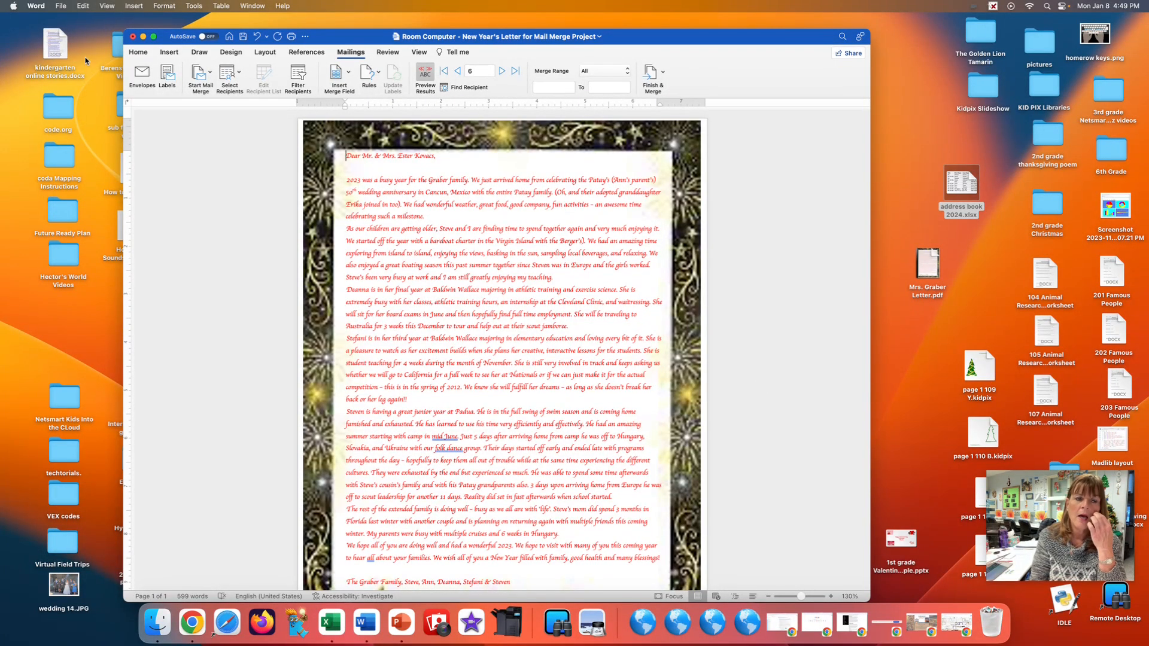
Create a new blank document and start a Labels mail merge in it.
left_click(59, 6)
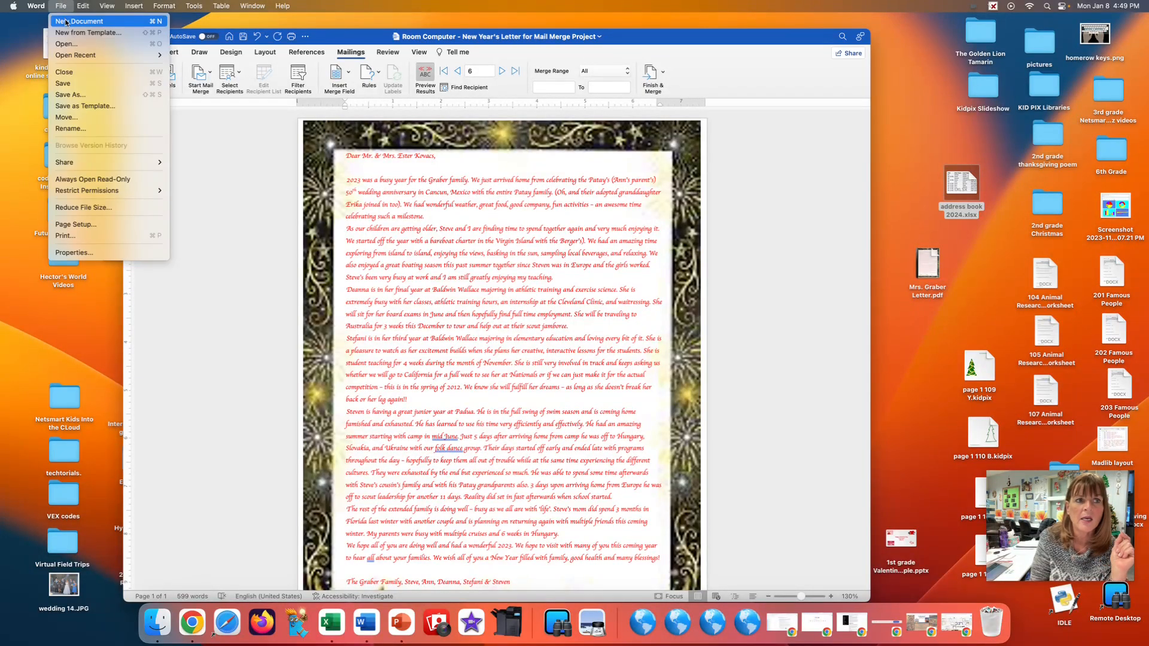
left_click(66, 23)
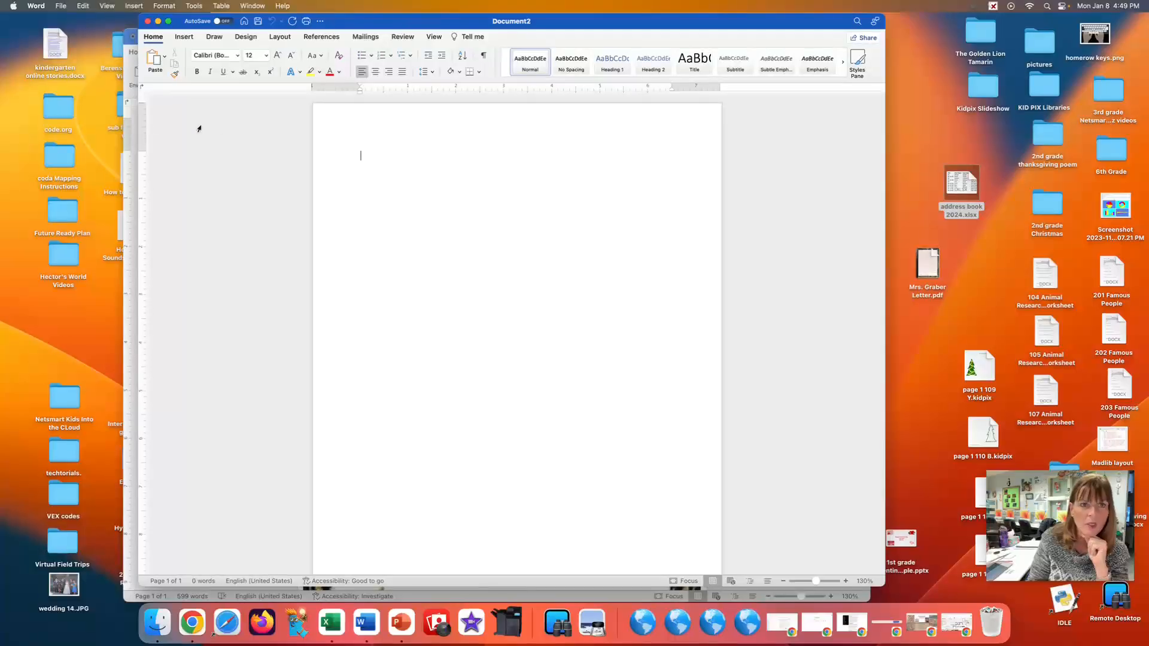
left_click(364, 37)
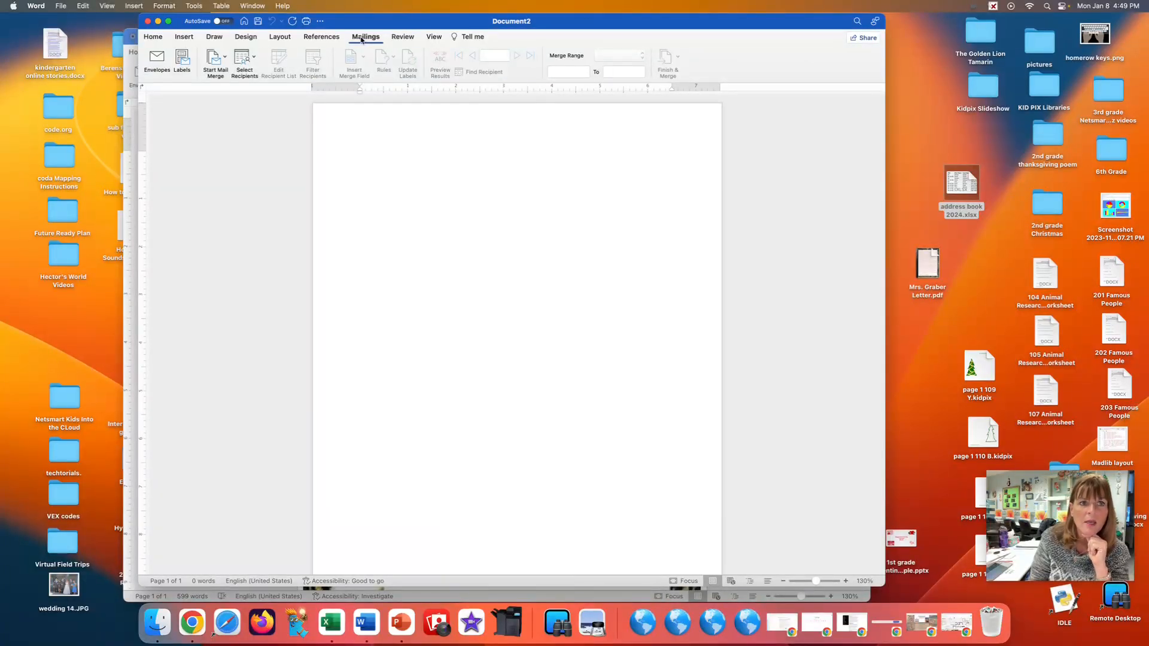
left_click(226, 55)
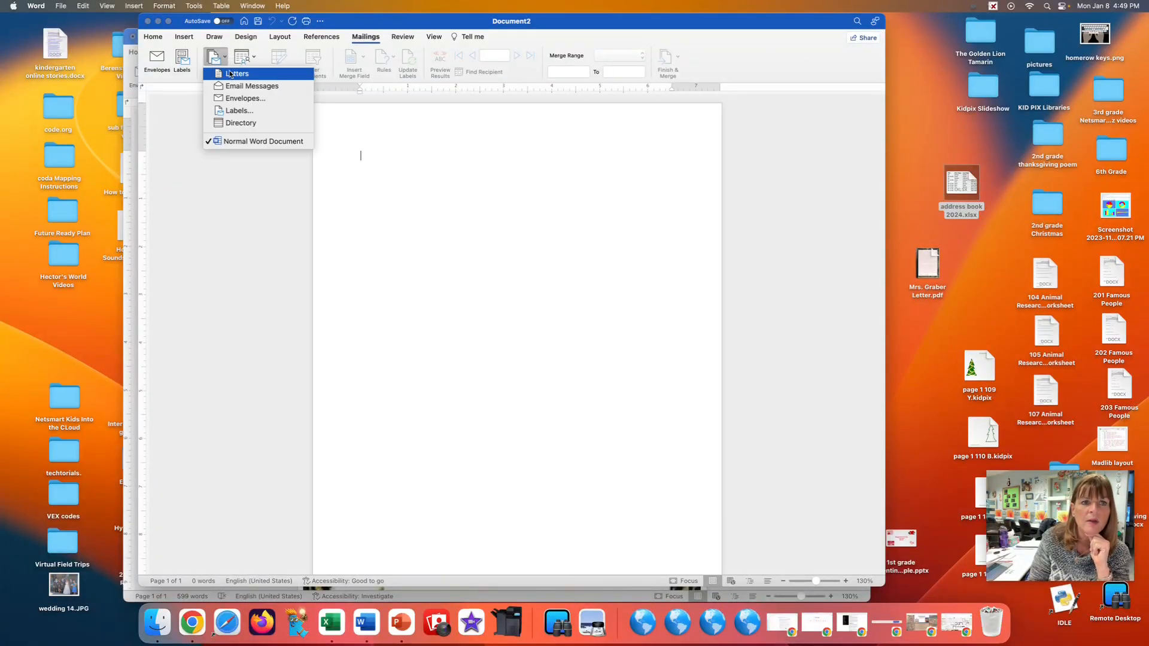
left_click(246, 113)
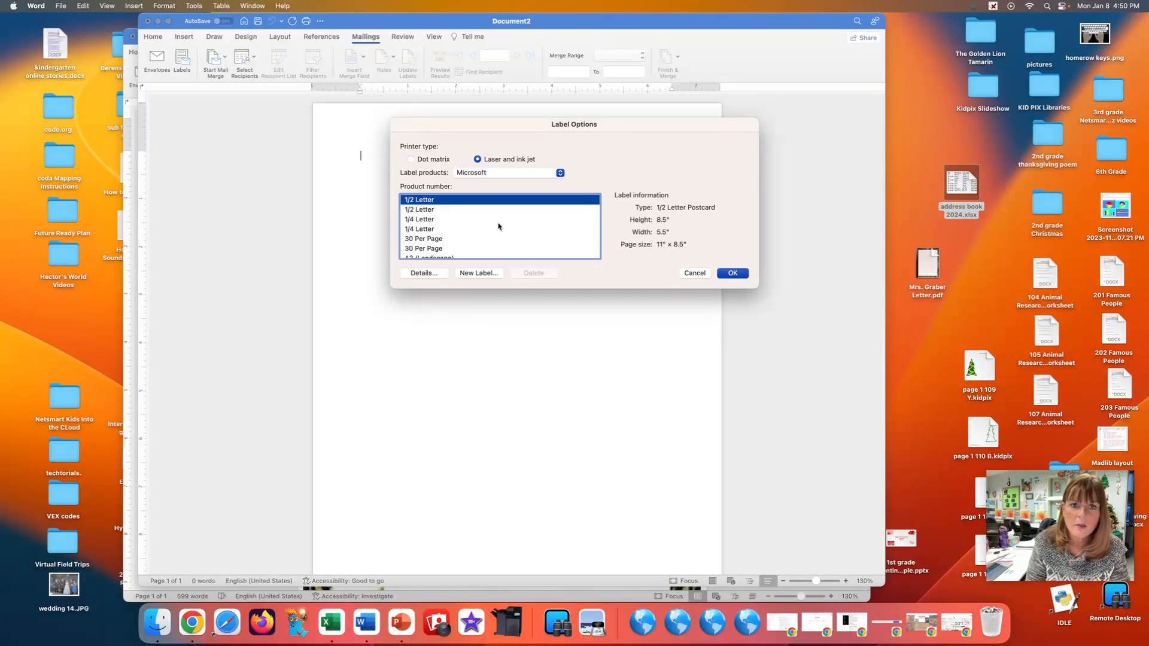
Set the label options to Avery US Letter, product 5160 Address Labels.
left_click(560, 173)
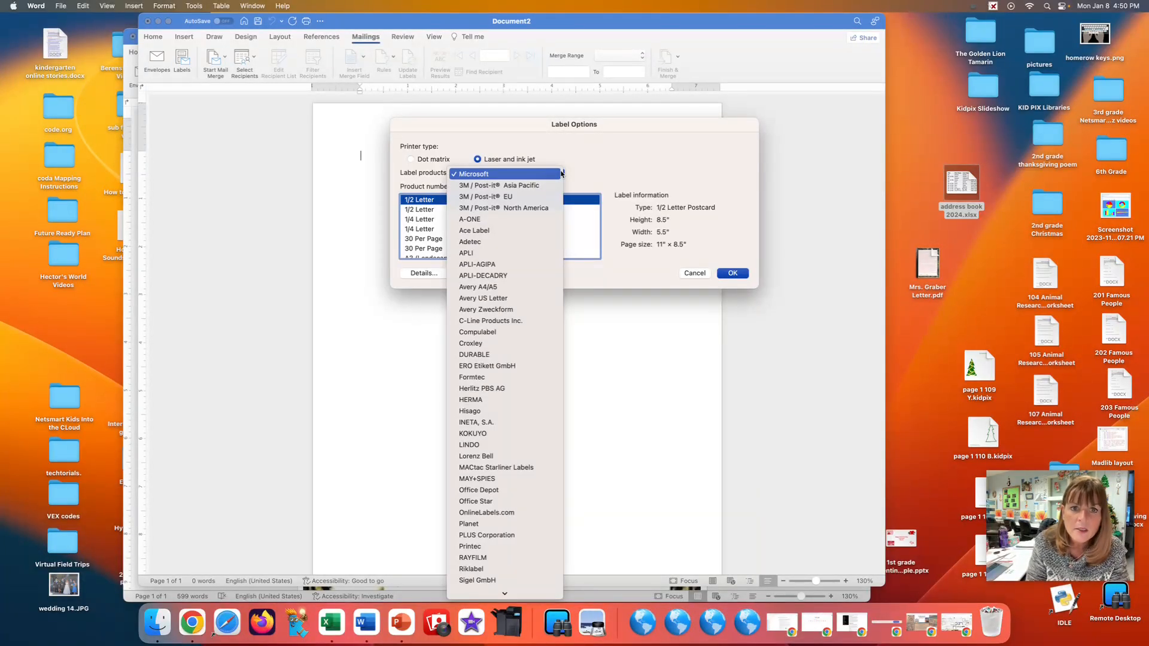
left_click(524, 299)
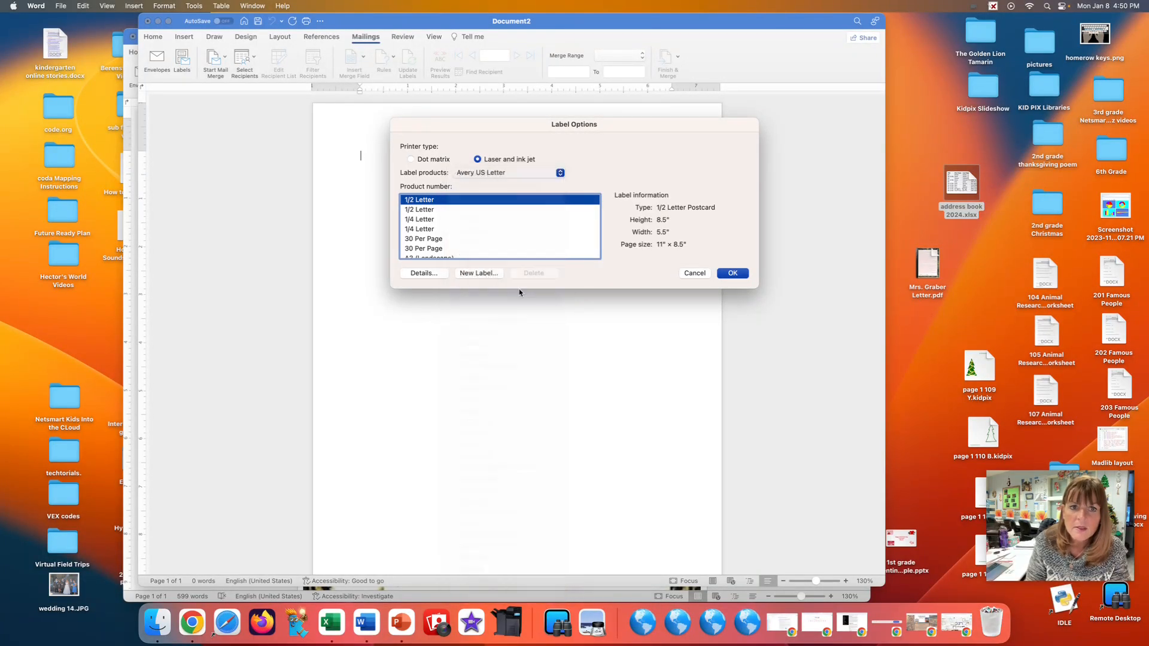
scroll(465, 236, "down", 5)
scroll(465, 236, "down", 10)
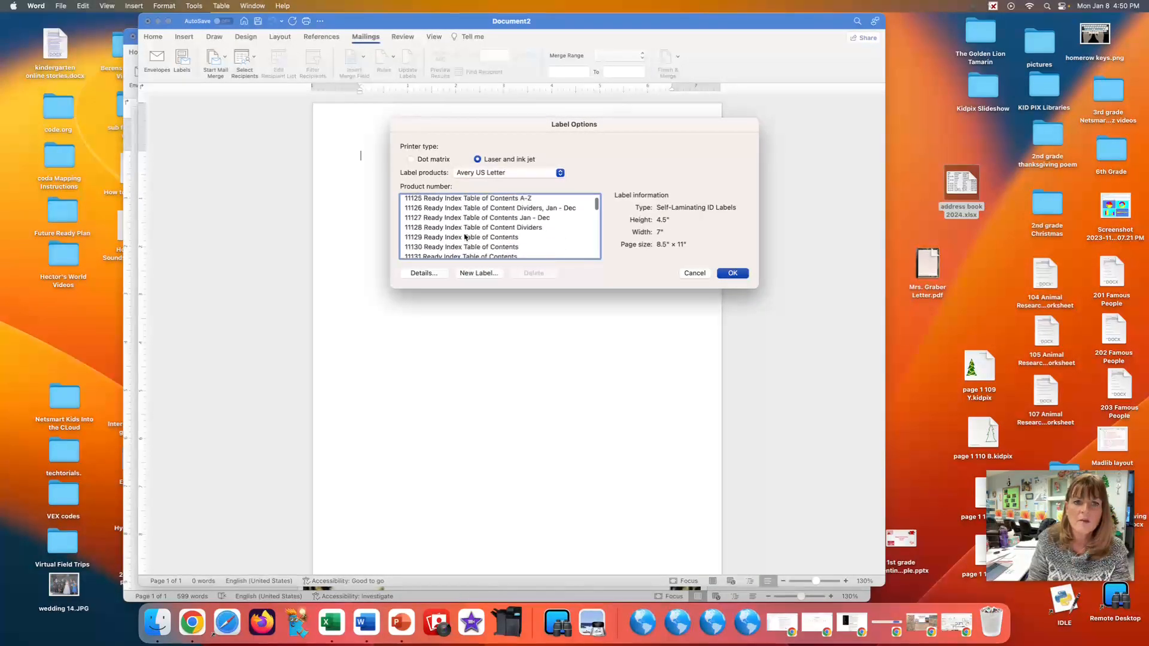
scroll(465, 237, "down", 10)
scroll(465, 236, "down", 8)
scroll(463, 236, "down", 3)
scroll(451, 227, "down", 4)
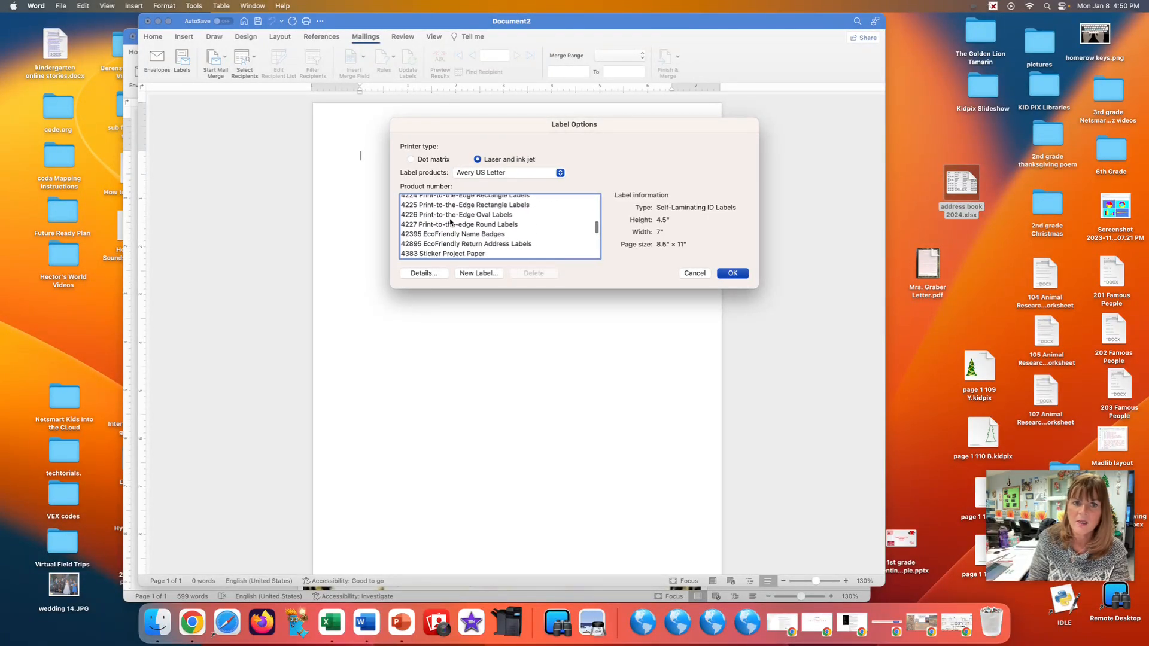
scroll(450, 222, "down", 2)
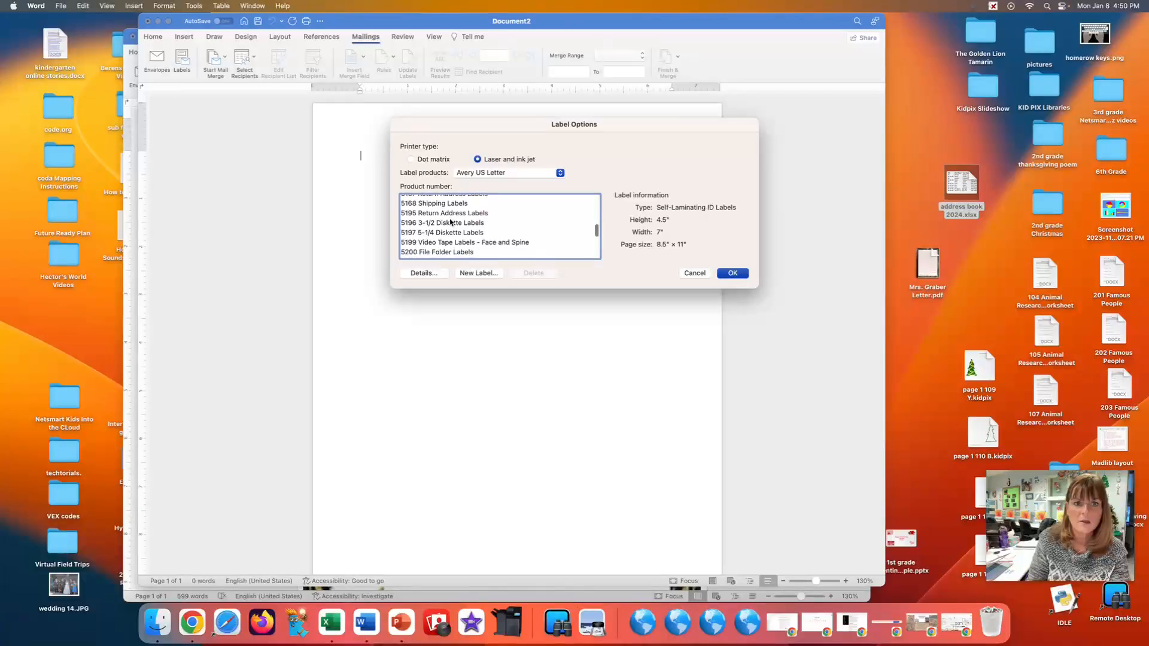
scroll(451, 225, "up", 1)
scroll(453, 226, "right", 1)
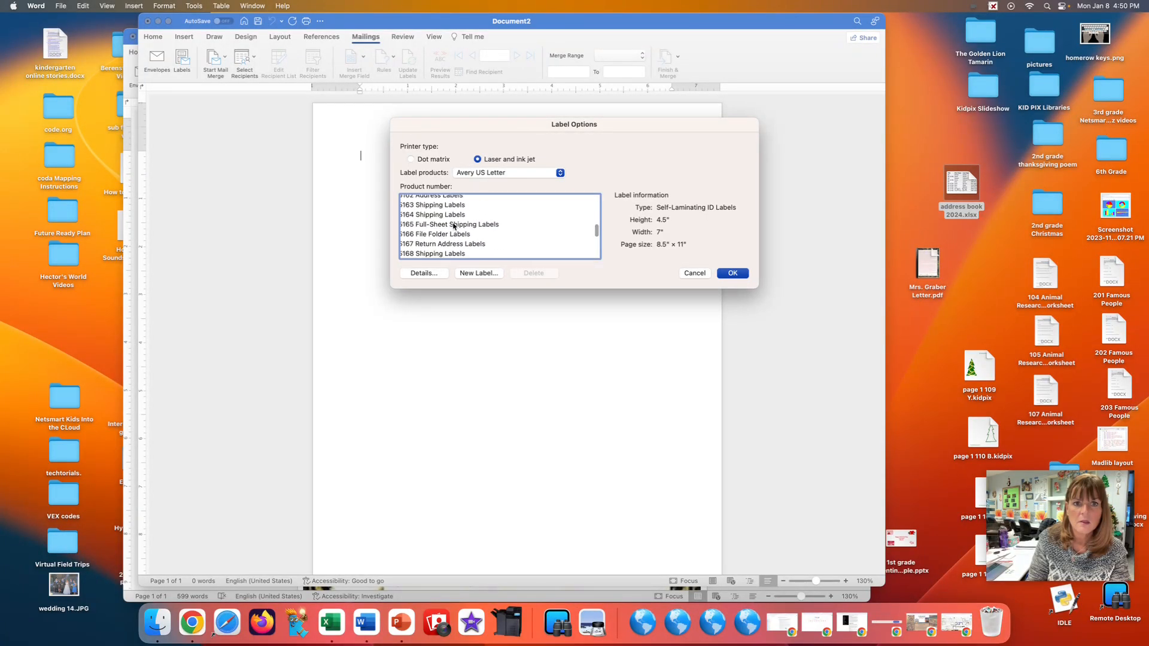
scroll(453, 226, "up", 2)
scroll(445, 219, "left", 1)
left_click(444, 214)
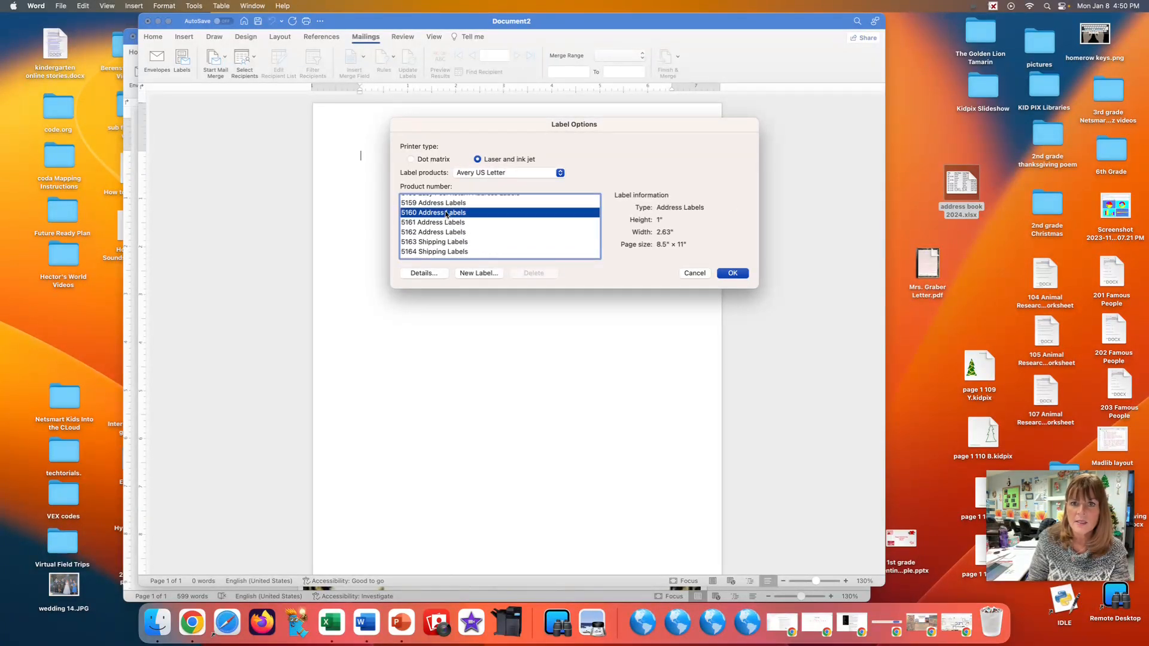
left_click(733, 273)
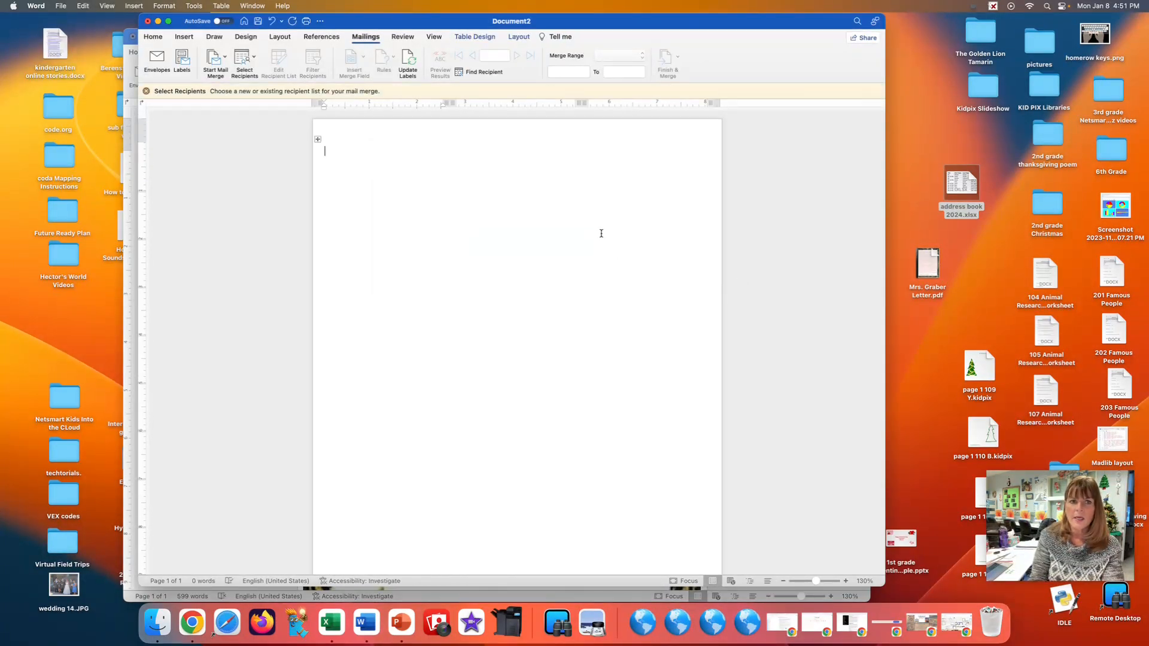
Use the existing list address book 2024.xlsx from the Desktop as the recipients for the labels.
left_click(252, 57)
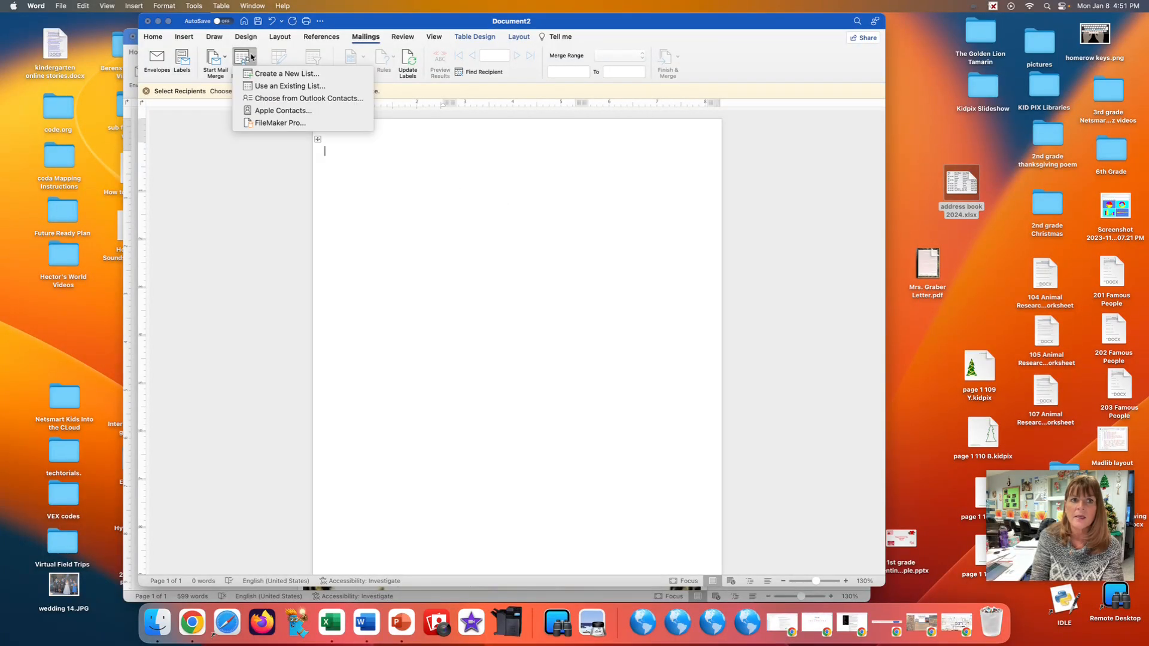
left_click(274, 88)
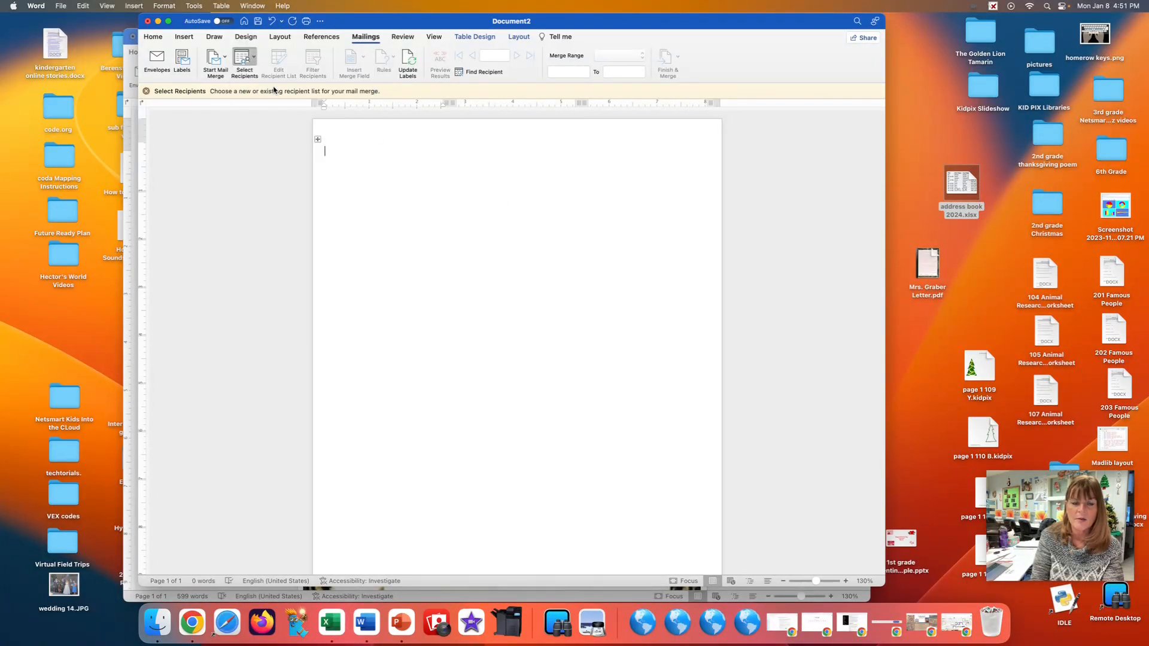
left_click(361, 157)
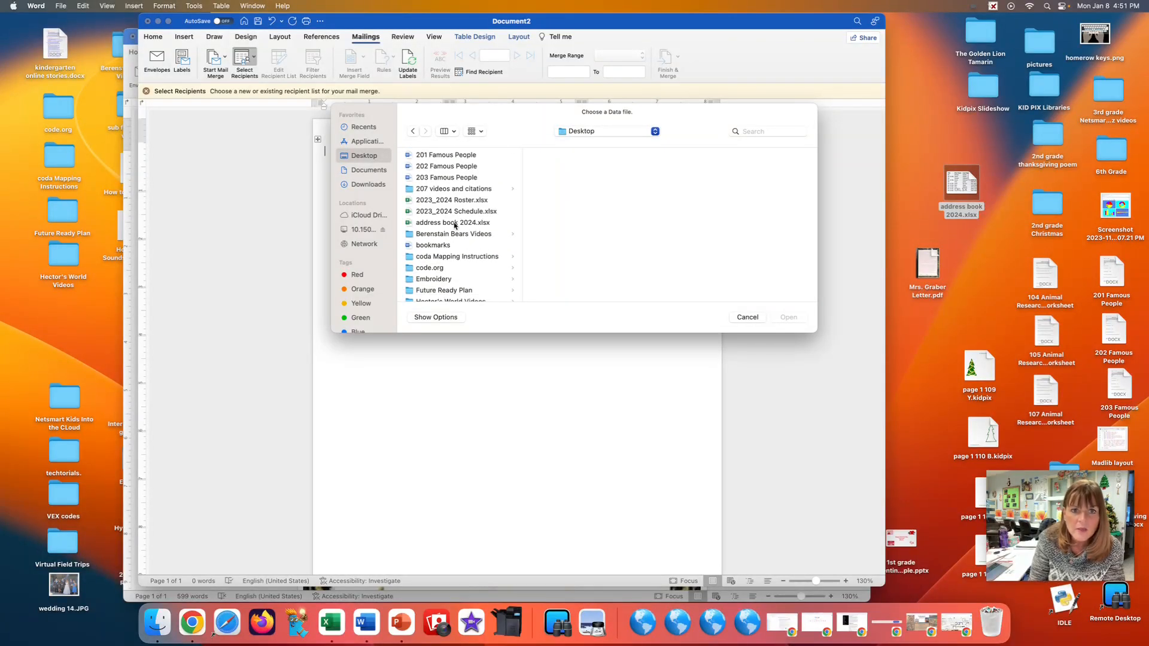
left_click(454, 222)
left_click(788, 317)
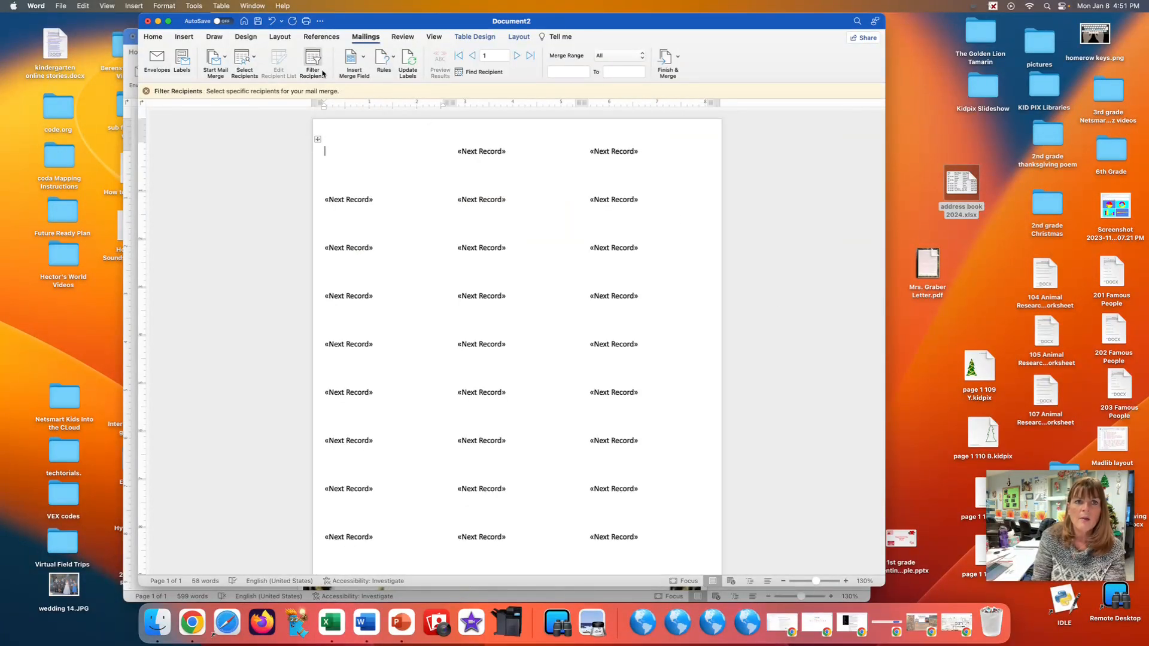
Insert the Title, First_Name and Last_Name merge fields on the first label's top line, with a space before Last_Name, and start a second line.
left_click(365, 58)
left_click(367, 73)
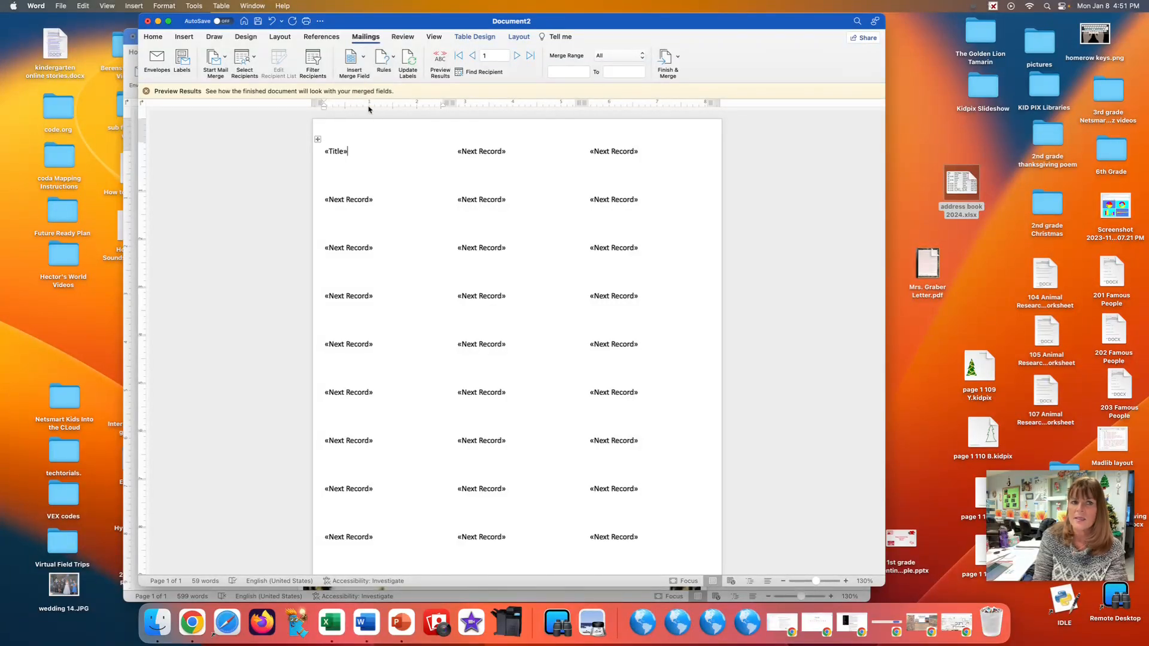
left_click(364, 58)
left_click(377, 87)
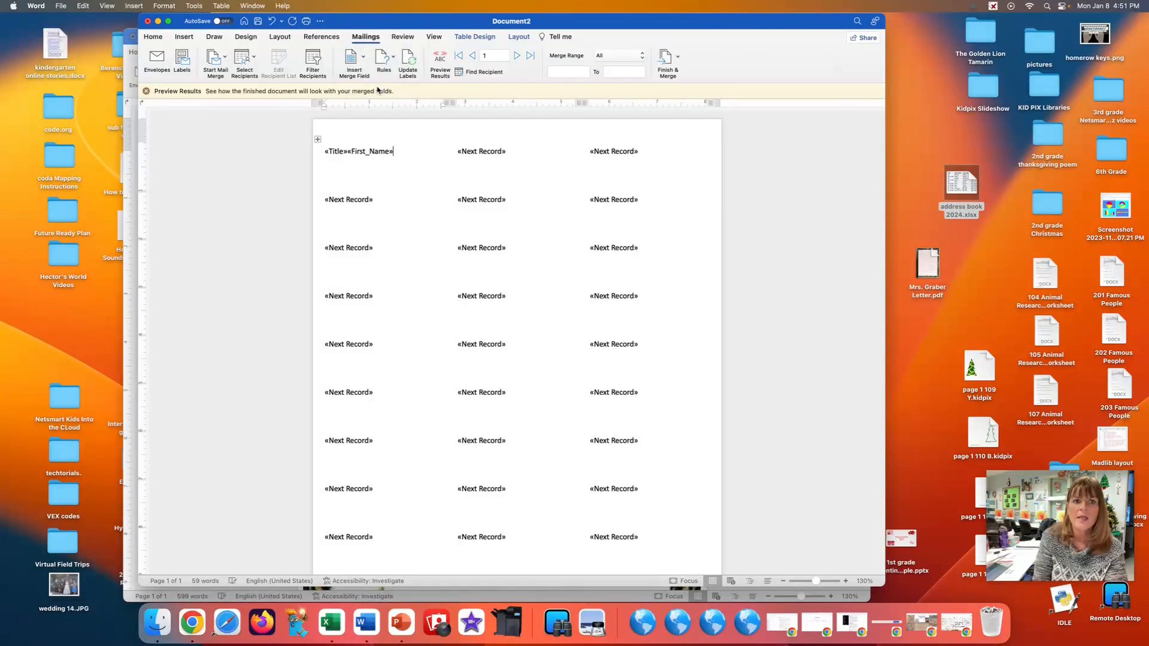
left_click(364, 58)
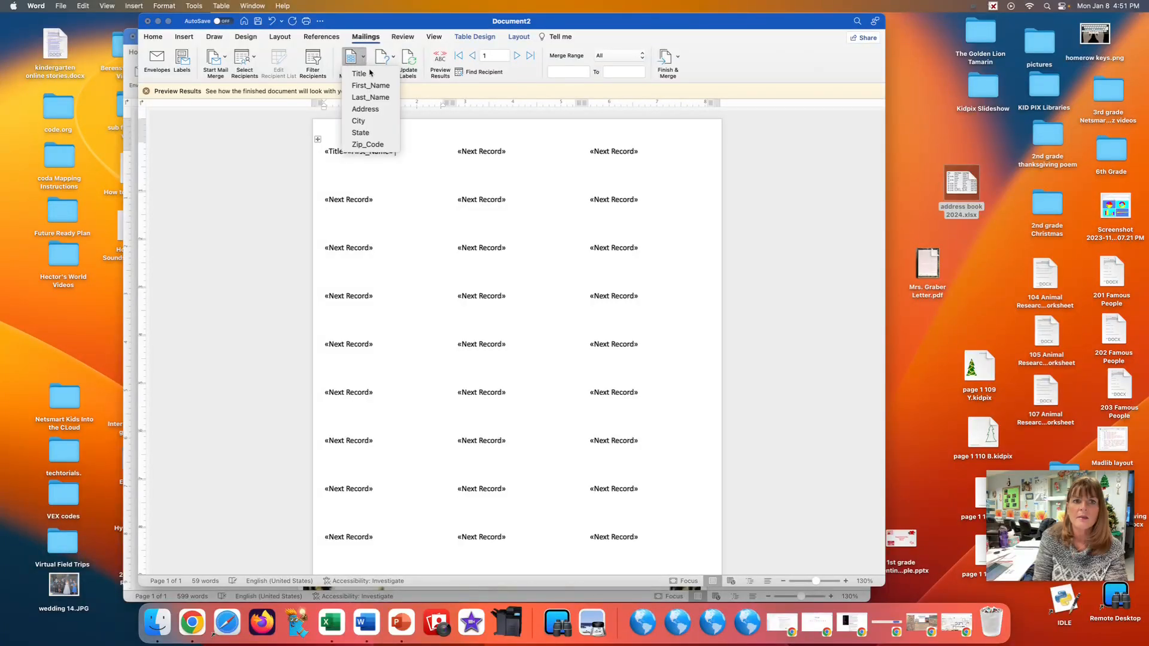
left_click(375, 98)
key("Return")
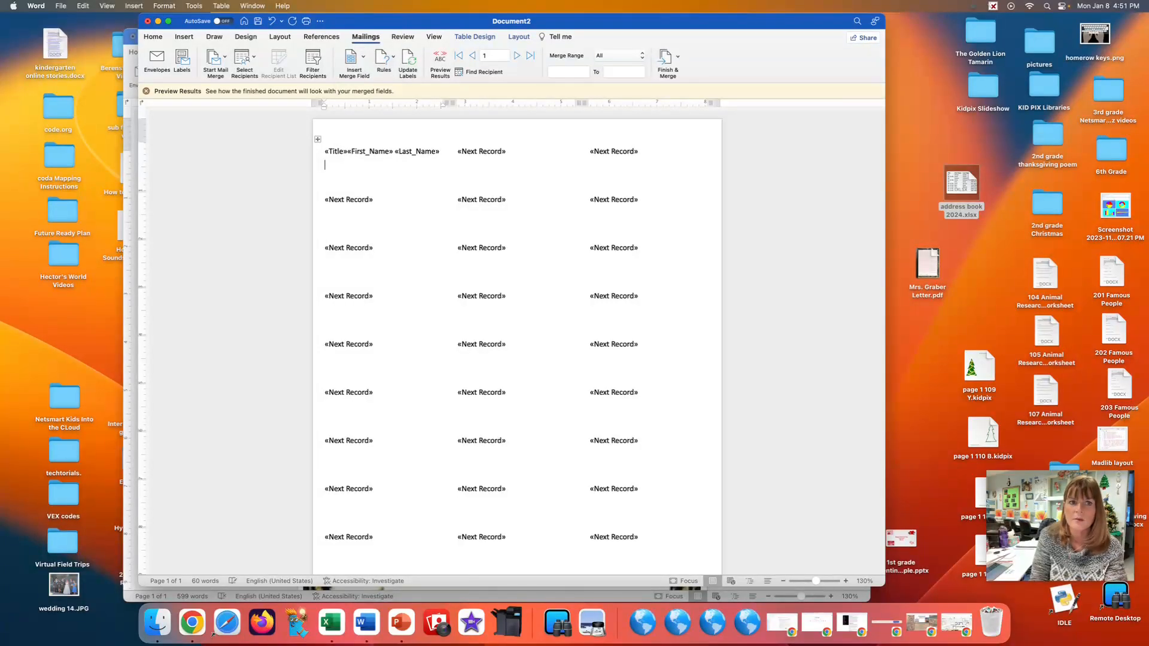
Add the Address field on the first label's second line, and City, State and Zip_Code on the third, with a comma after City.
left_click(364, 58)
left_click(371, 110)
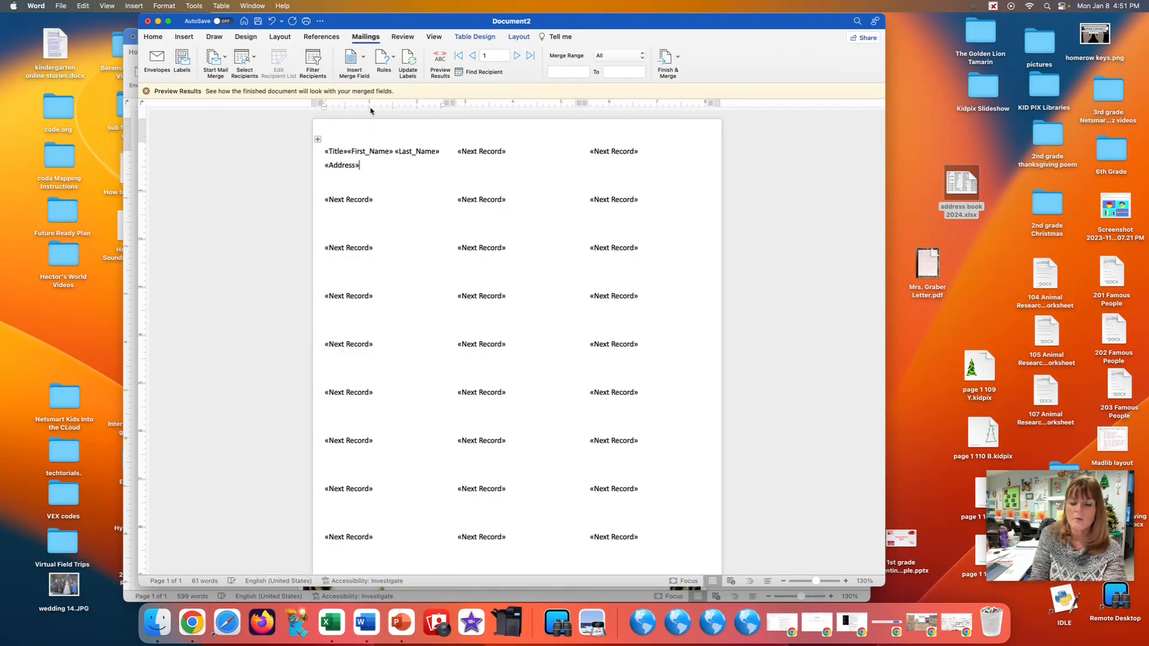
key("Return")
left_click(363, 58)
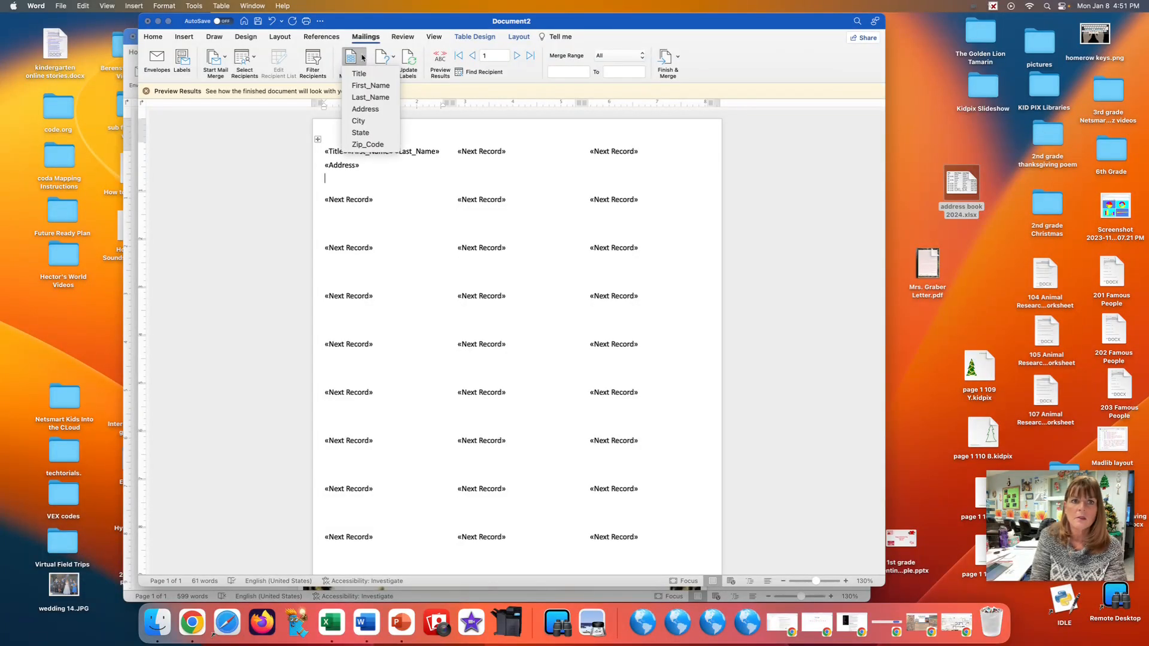
left_click(361, 120)
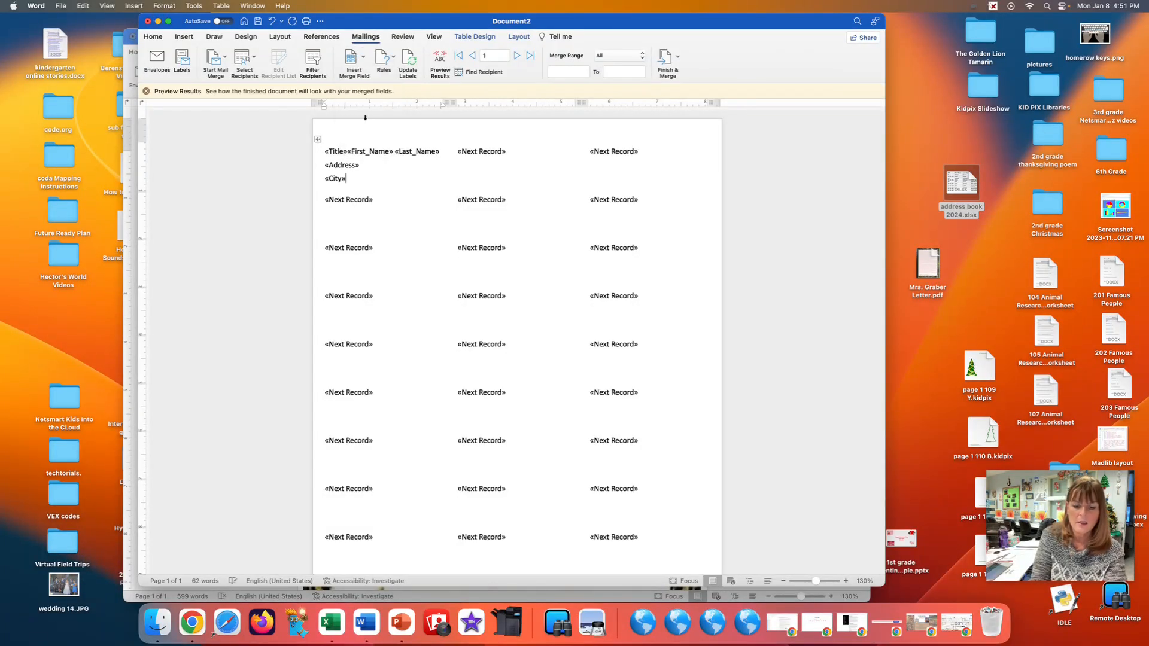
left_click(363, 57)
left_click(366, 132)
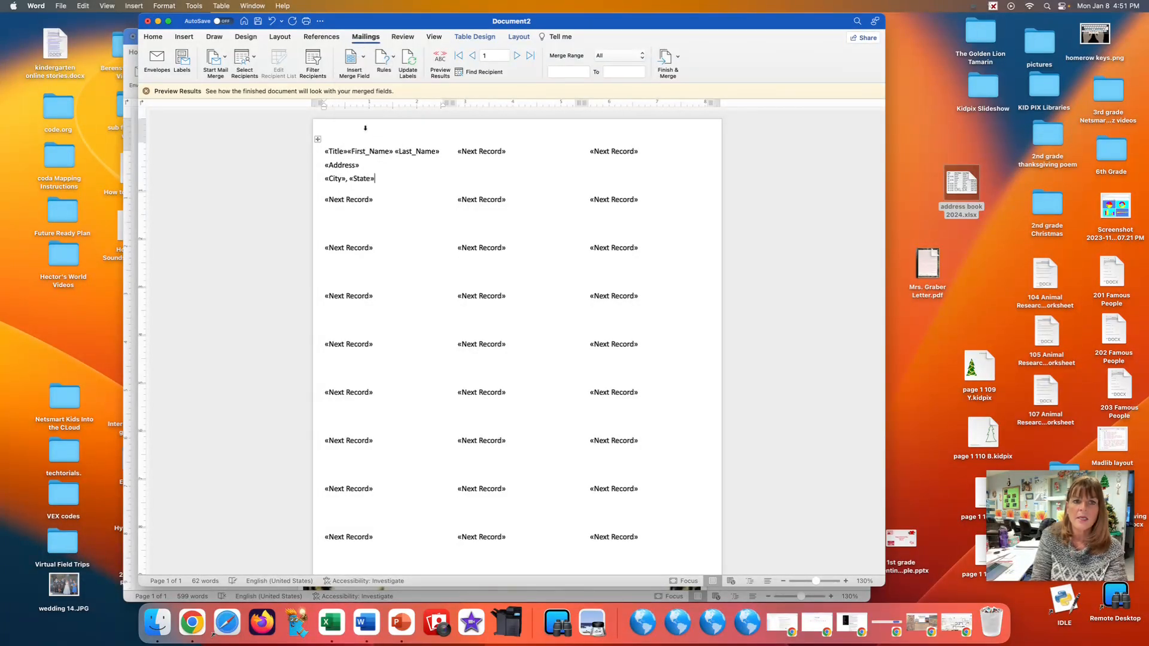
left_click(359, 58)
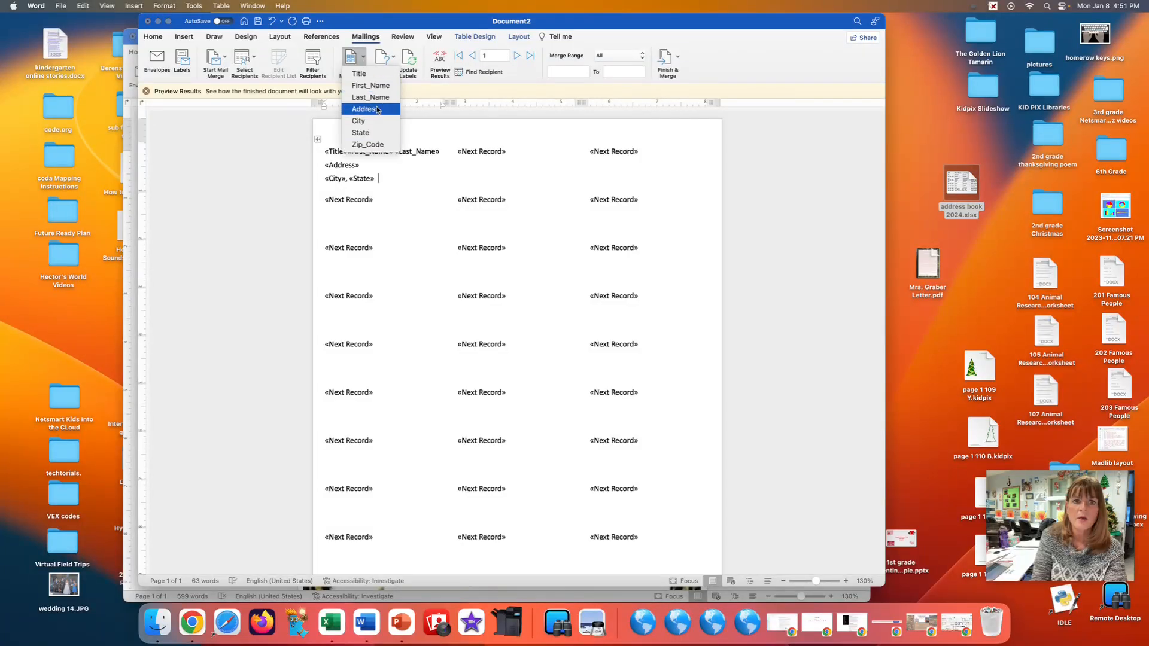
left_click(376, 145)
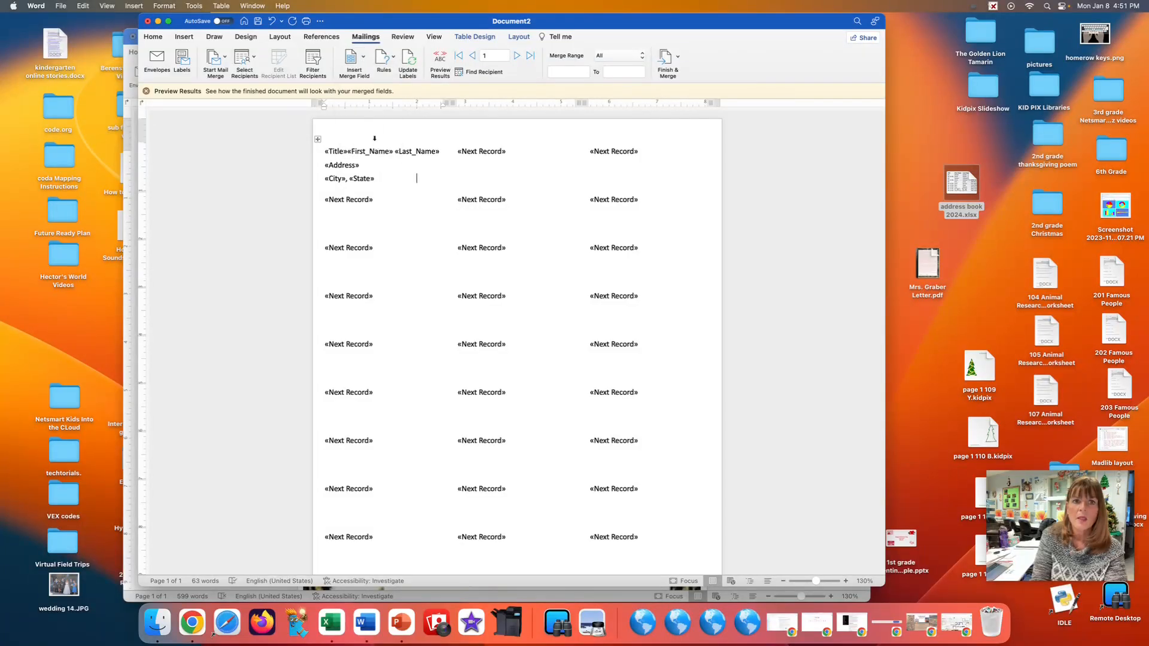
Update all labels to match the first label's merge fields and preview the merged results.
left_click(407, 60)
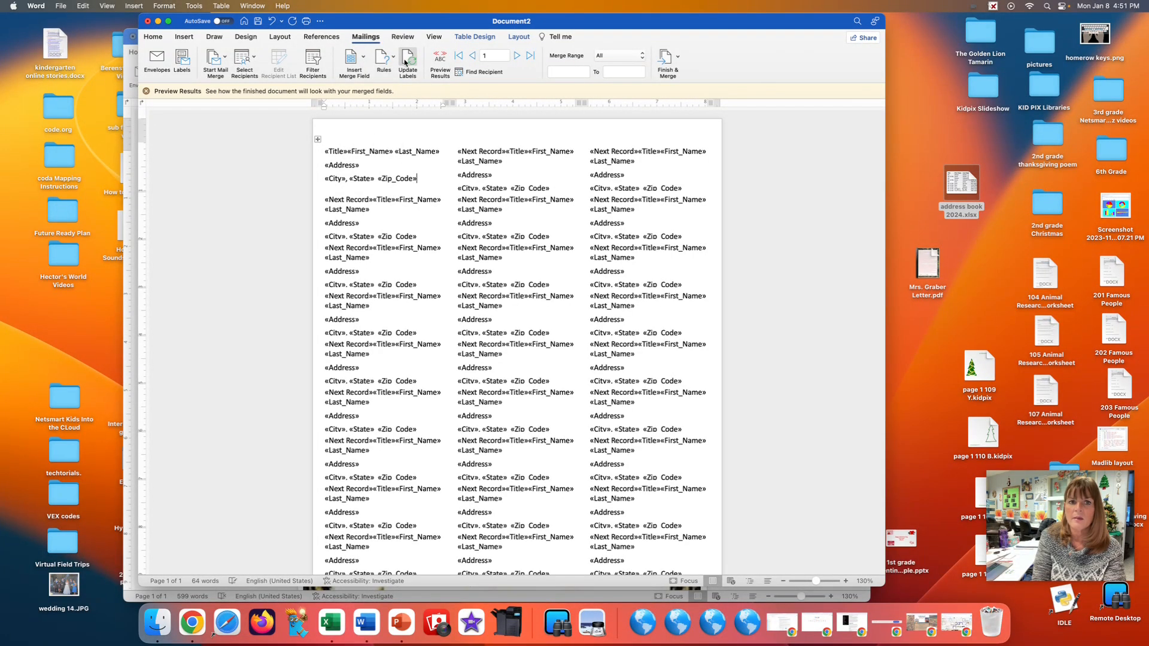
left_click(439, 59)
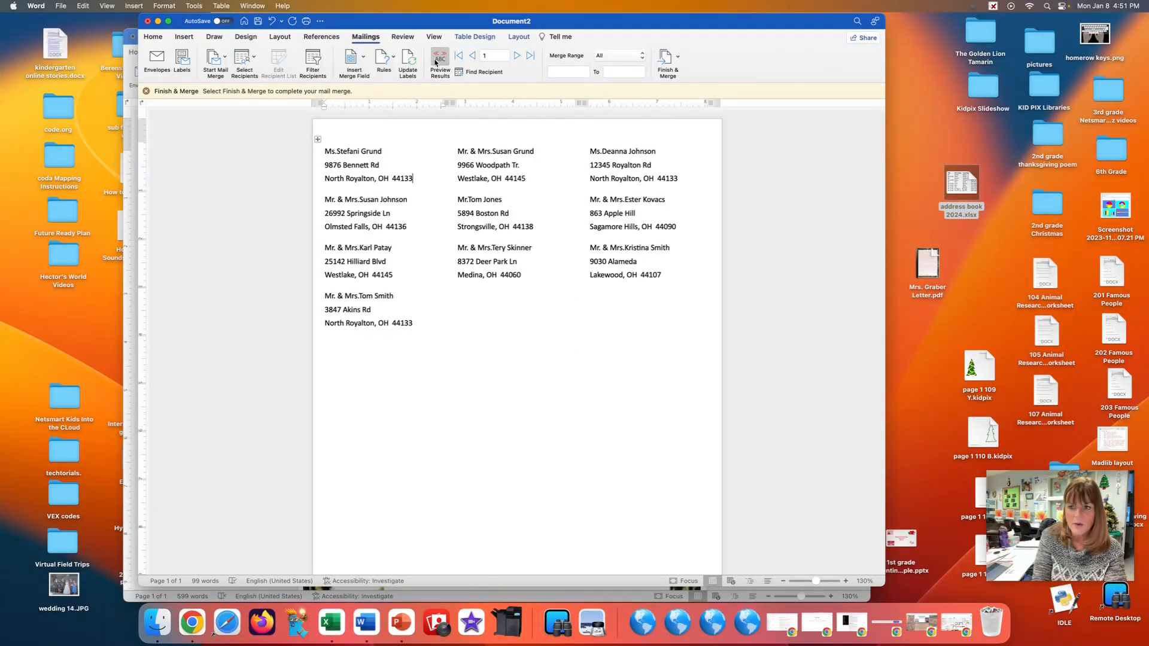
Format the text of all labels in Apple Chancery at size 10.5.
key("super+a")
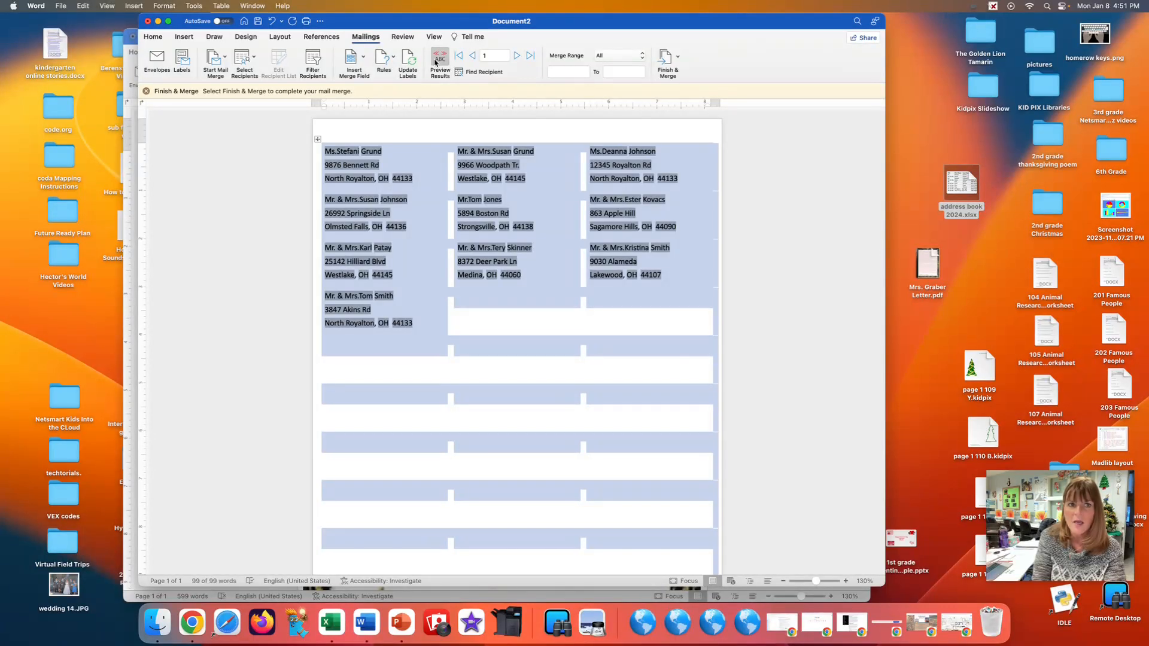
left_click(153, 39)
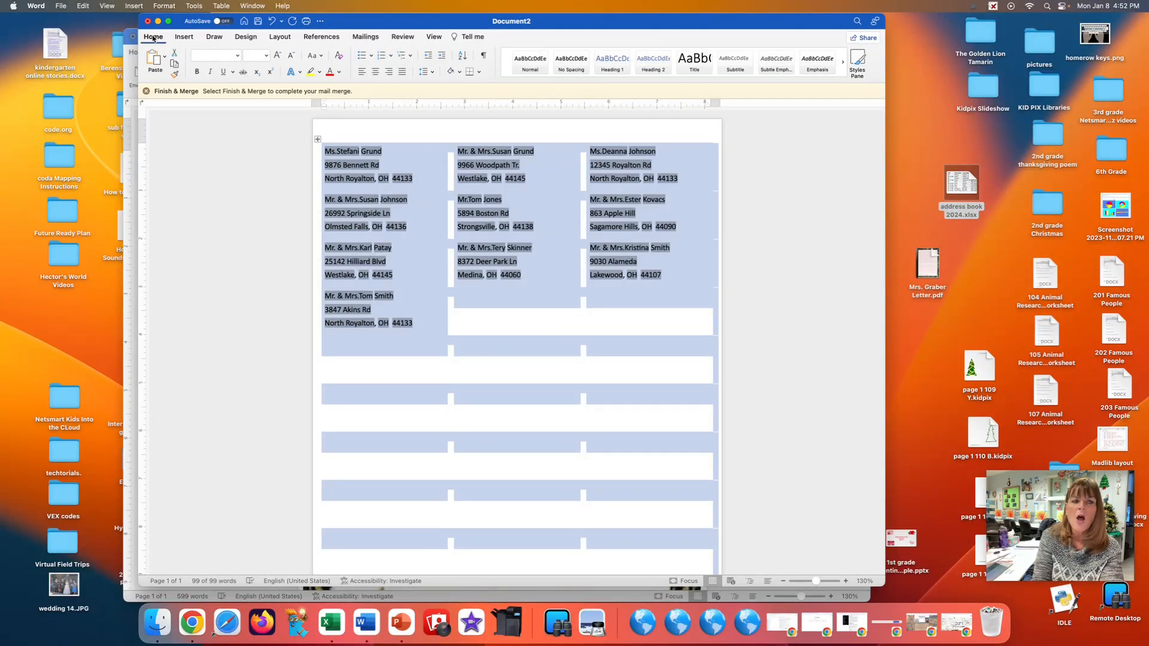
left_click(237, 55)
left_click(237, 55)
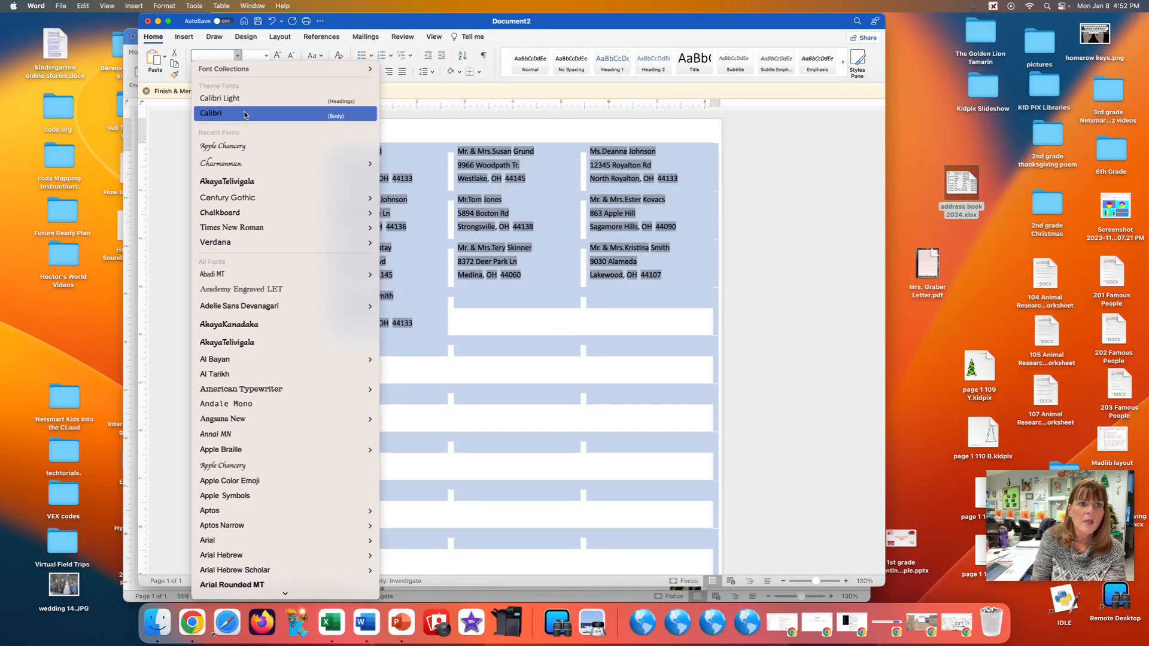
left_click(247, 155)
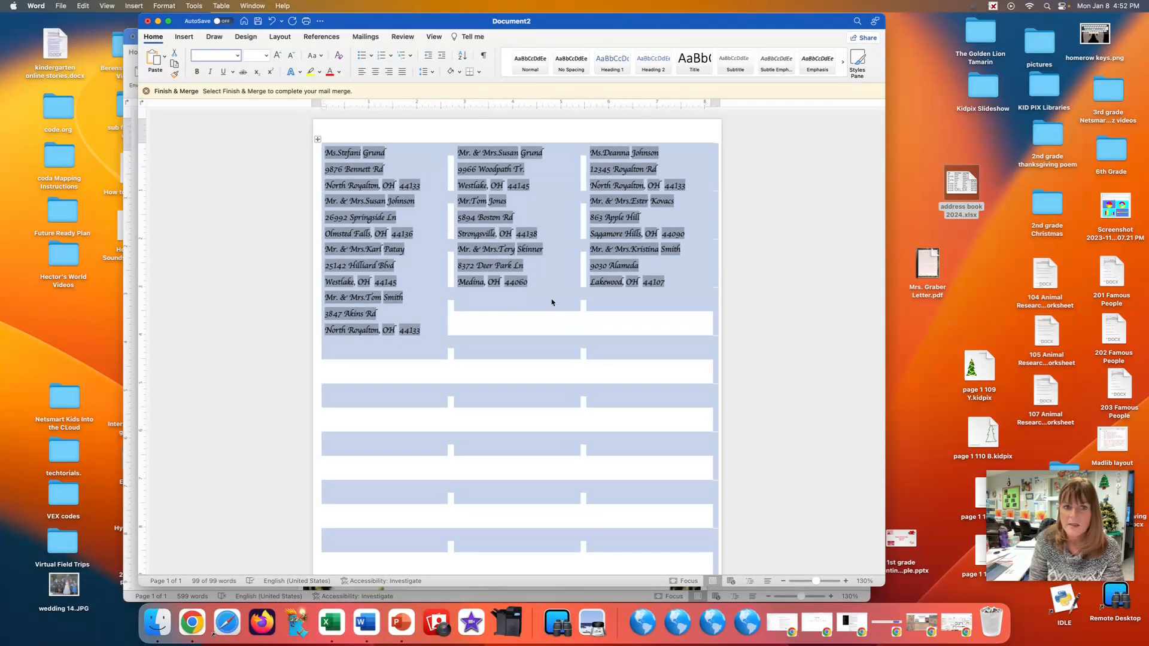
left_click(265, 56)
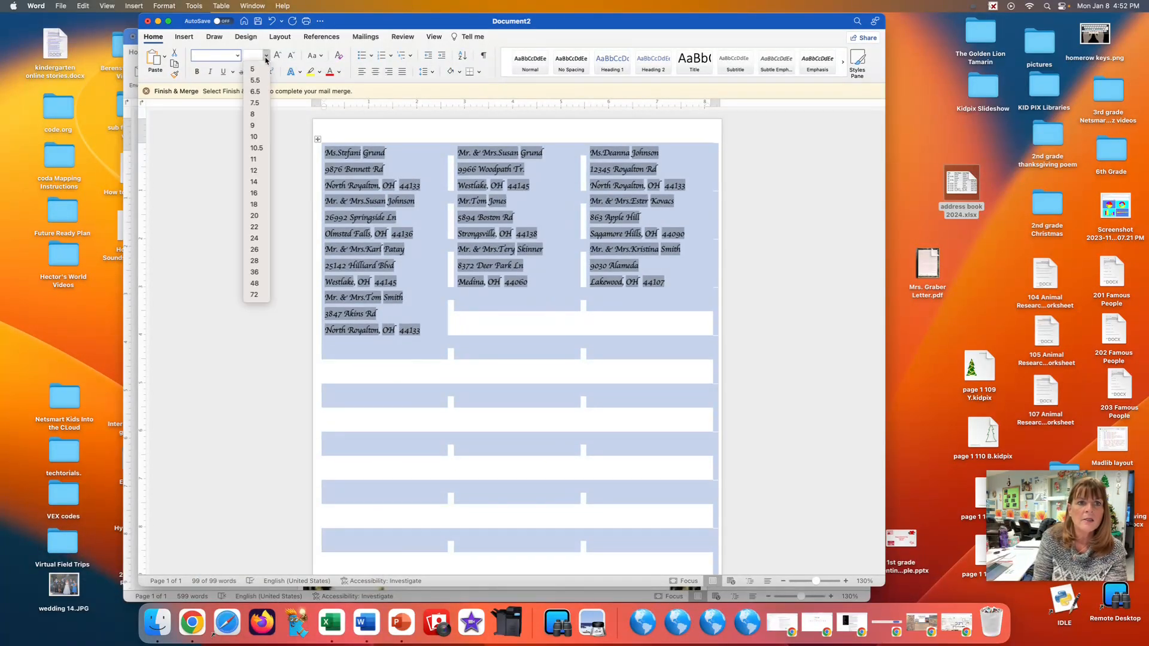
left_click(253, 147)
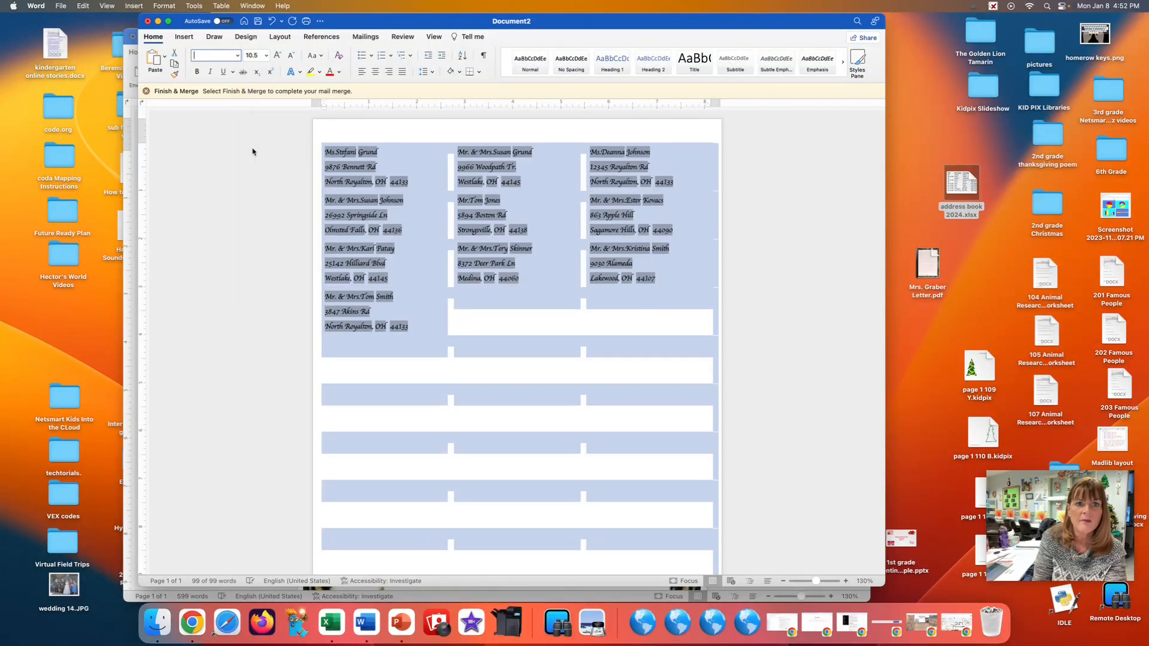
Set the text of all labels to size 11, center it, and color it dark red.
left_click(259, 56)
type("11")
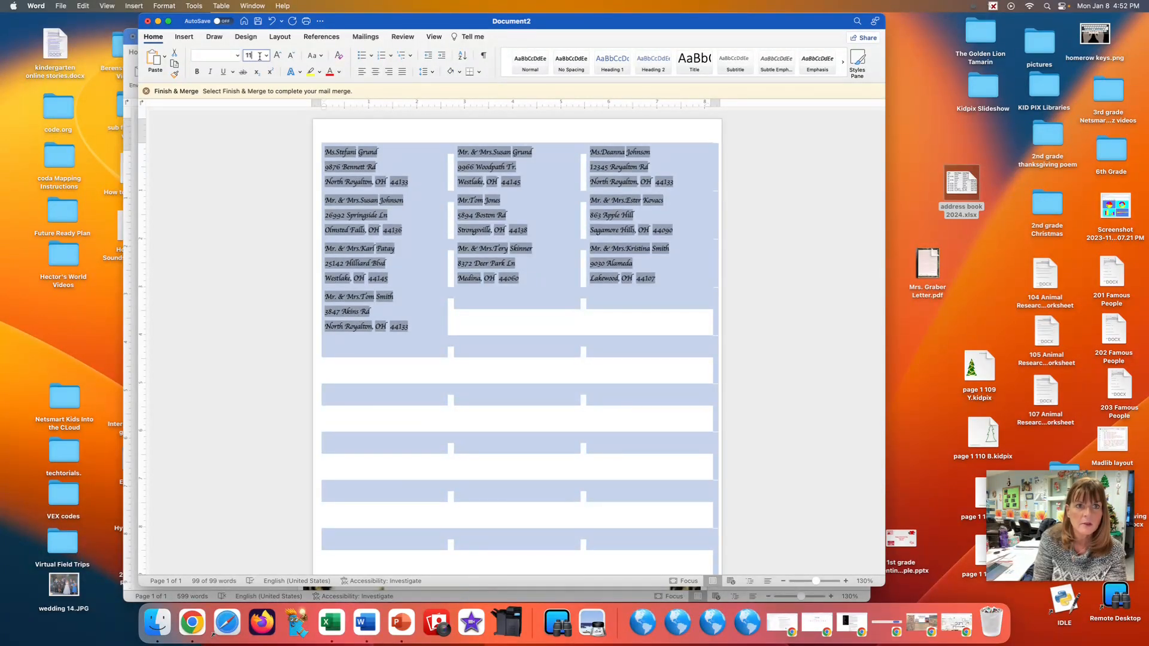
key("Return")
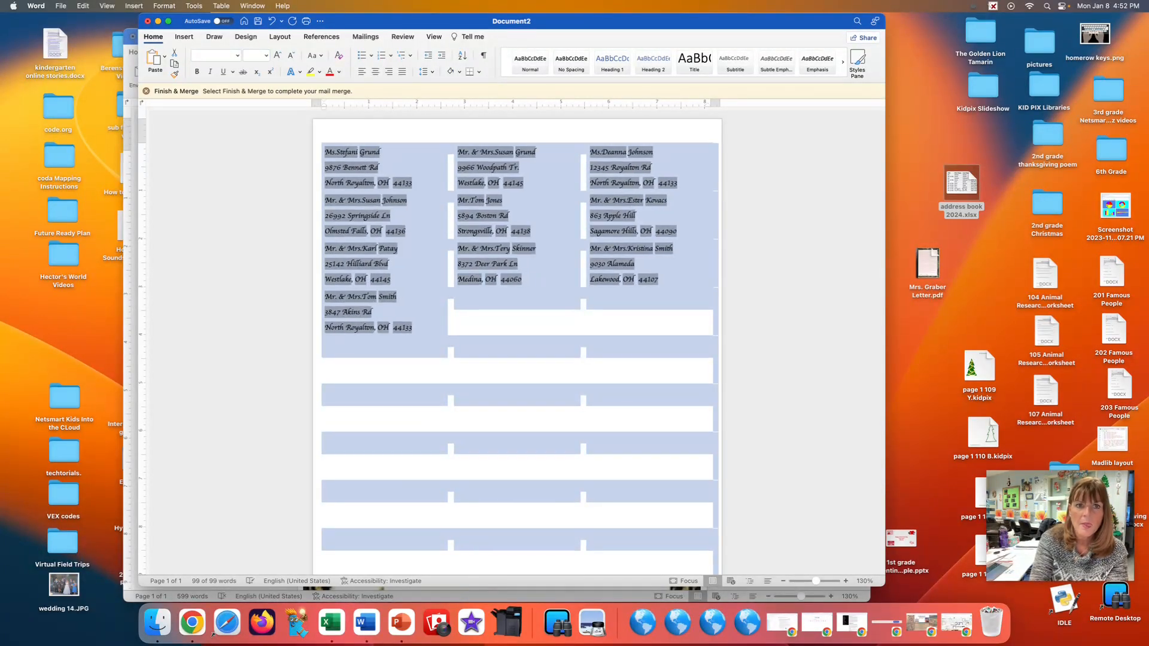
left_click(376, 72)
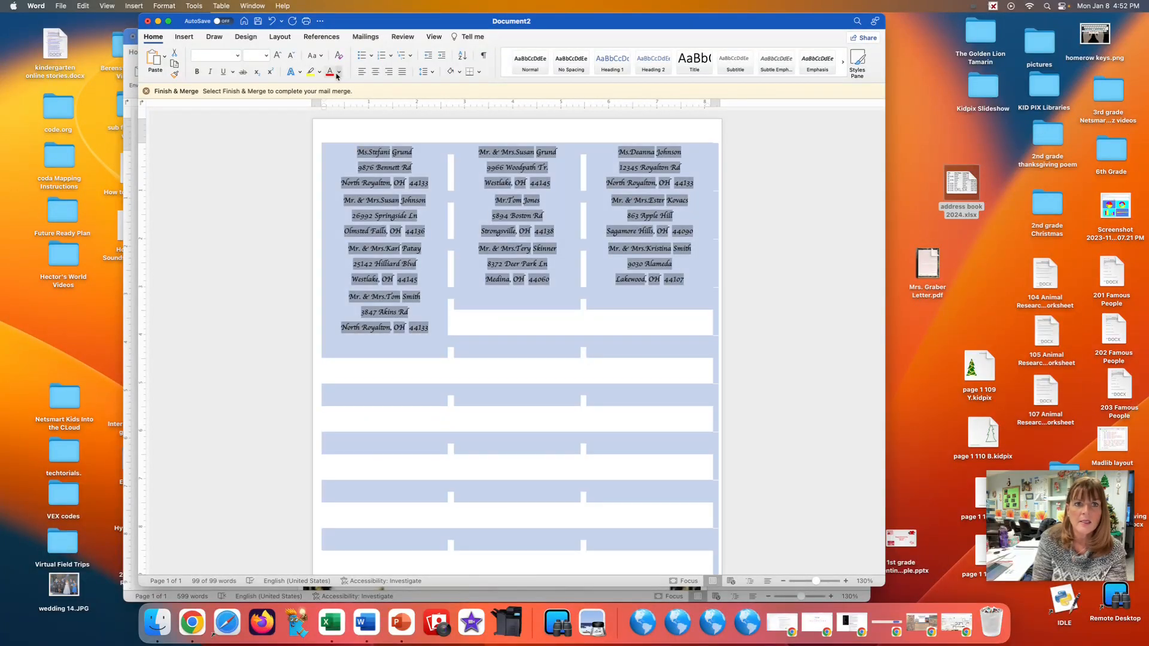
left_click(339, 73)
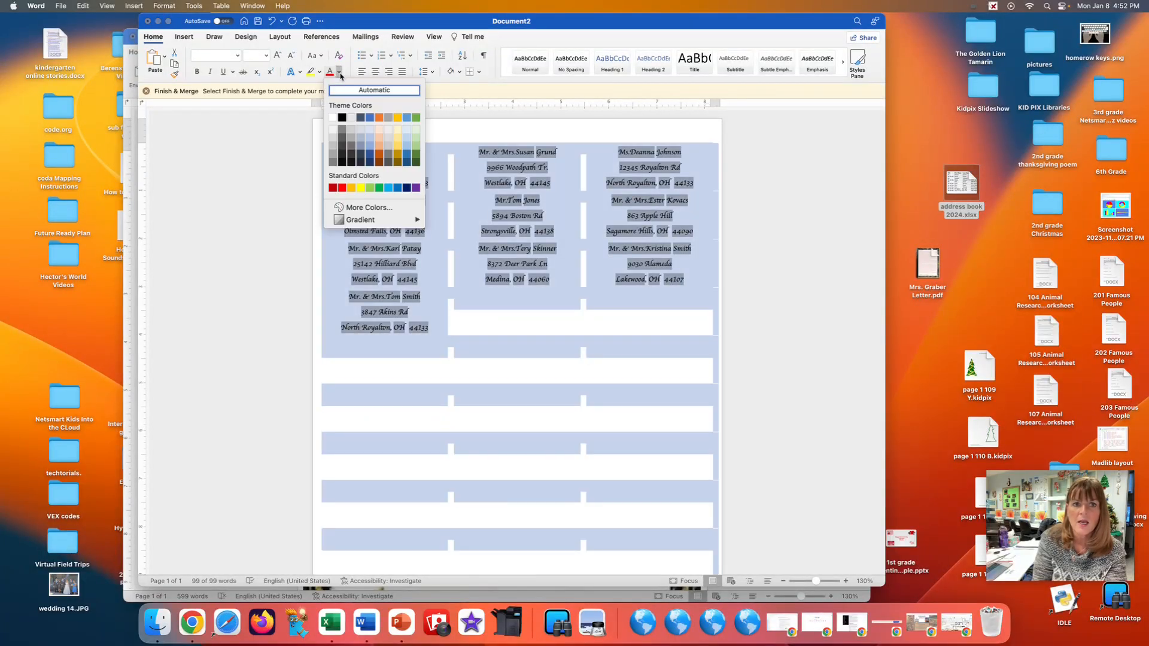
left_click(333, 189)
left_click(522, 344)
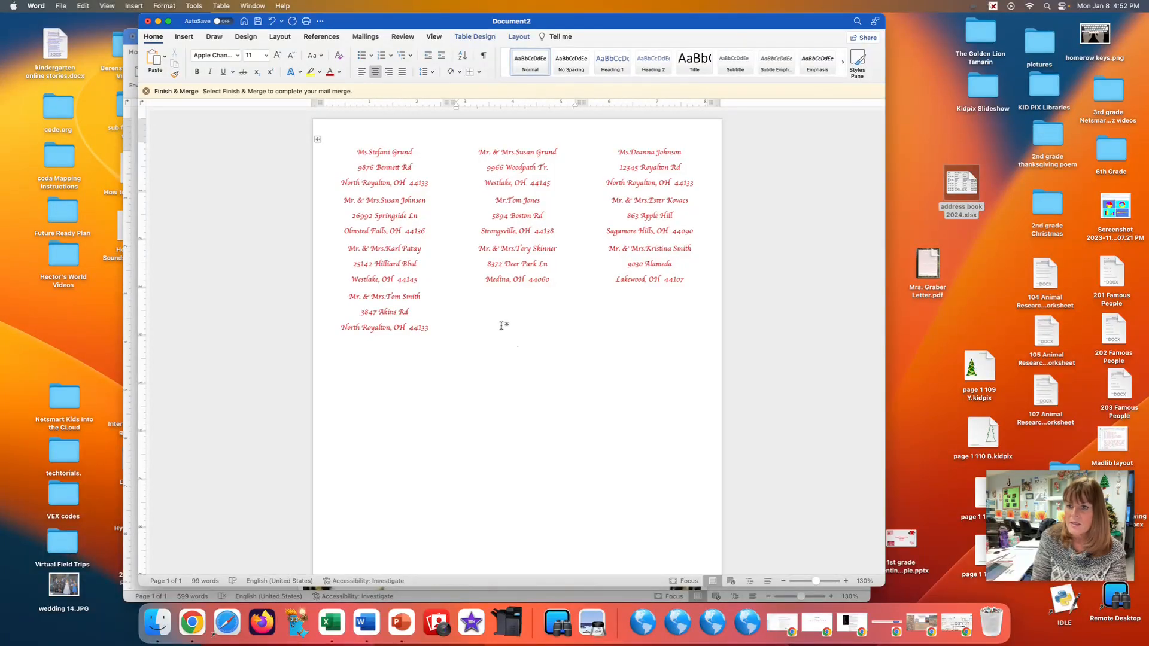
Merge all labels to a PDF saved on the Desktop, named with the teacher's name followed by "labels".
left_click(366, 38)
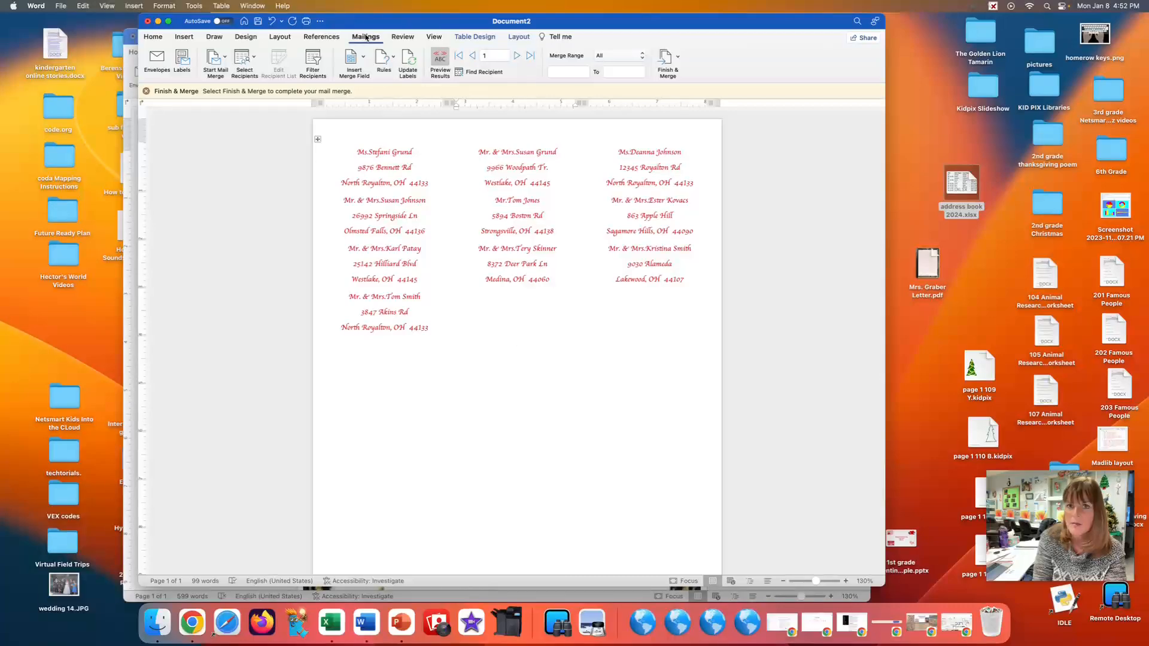
left_click(678, 59)
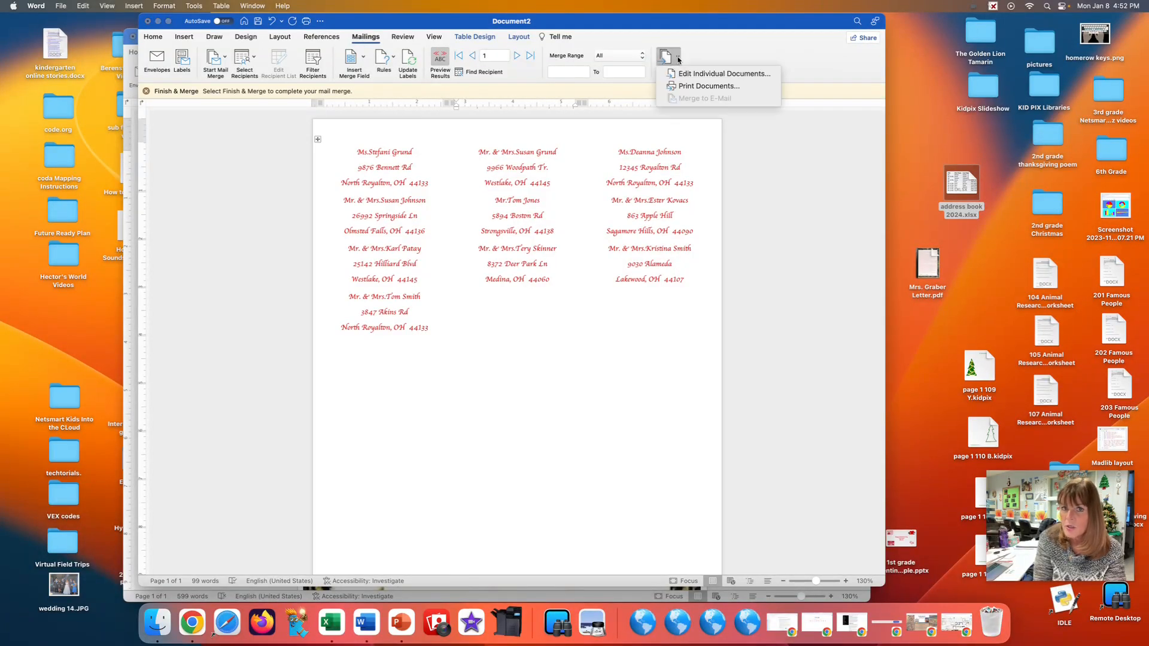
left_click(694, 86)
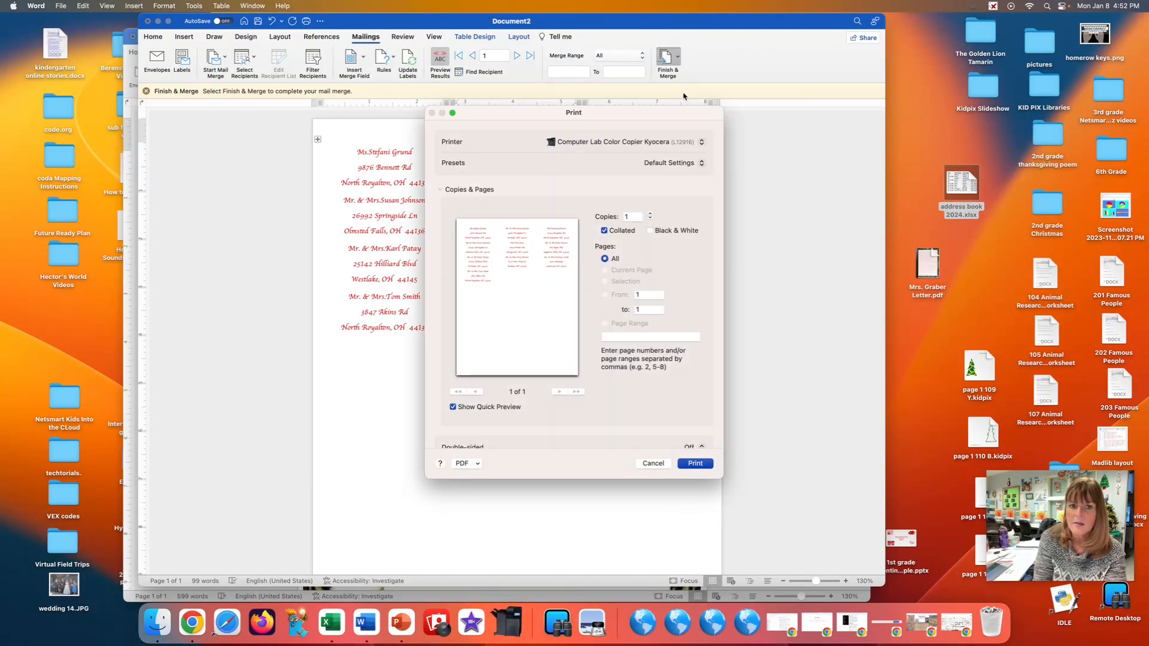
left_click(477, 465)
left_click(490, 489)
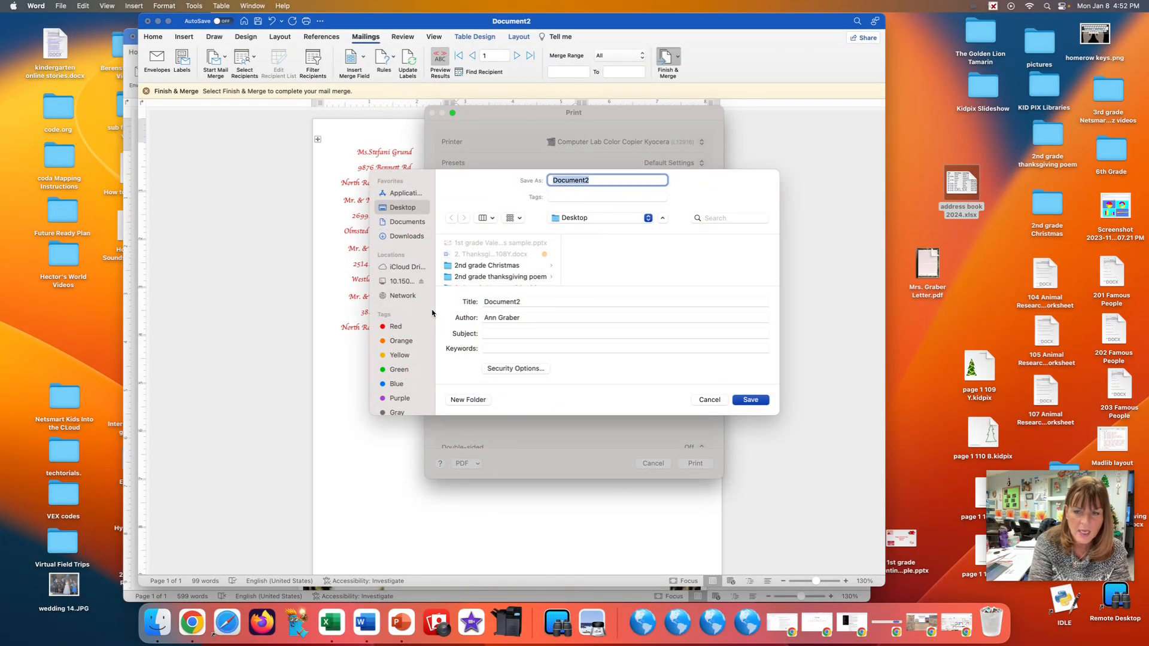
type("Mrs. Graber labels")
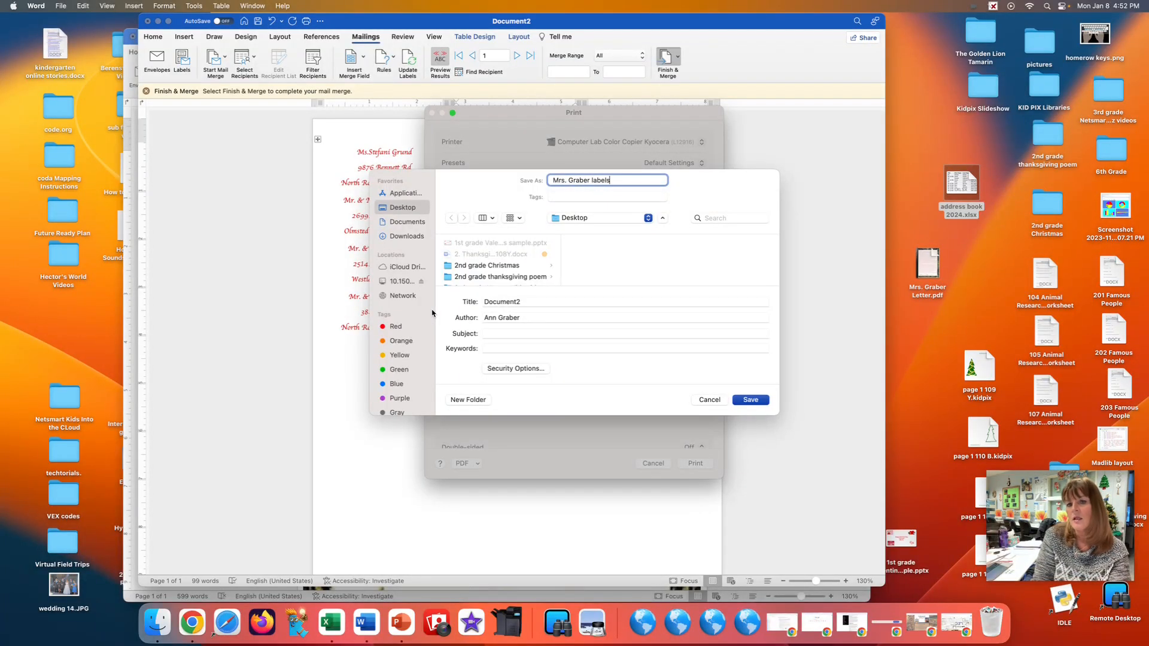
left_click(742, 400)
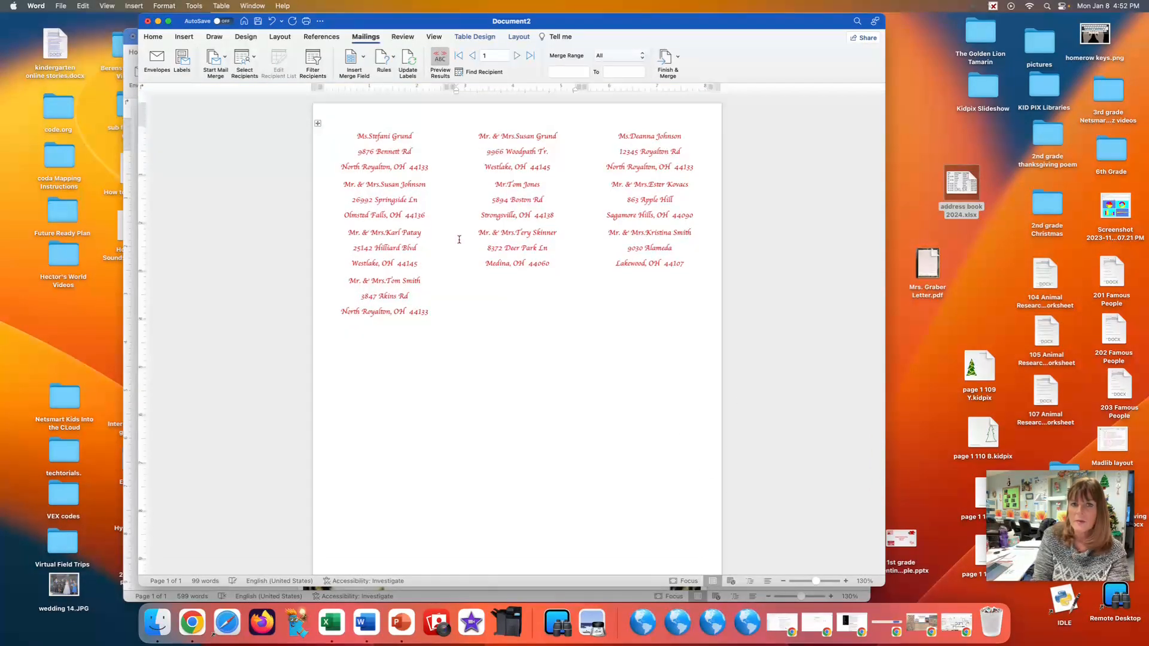
Close the labels document without saving, and close the New Year's letter with its changes saved.
left_click(148, 21)
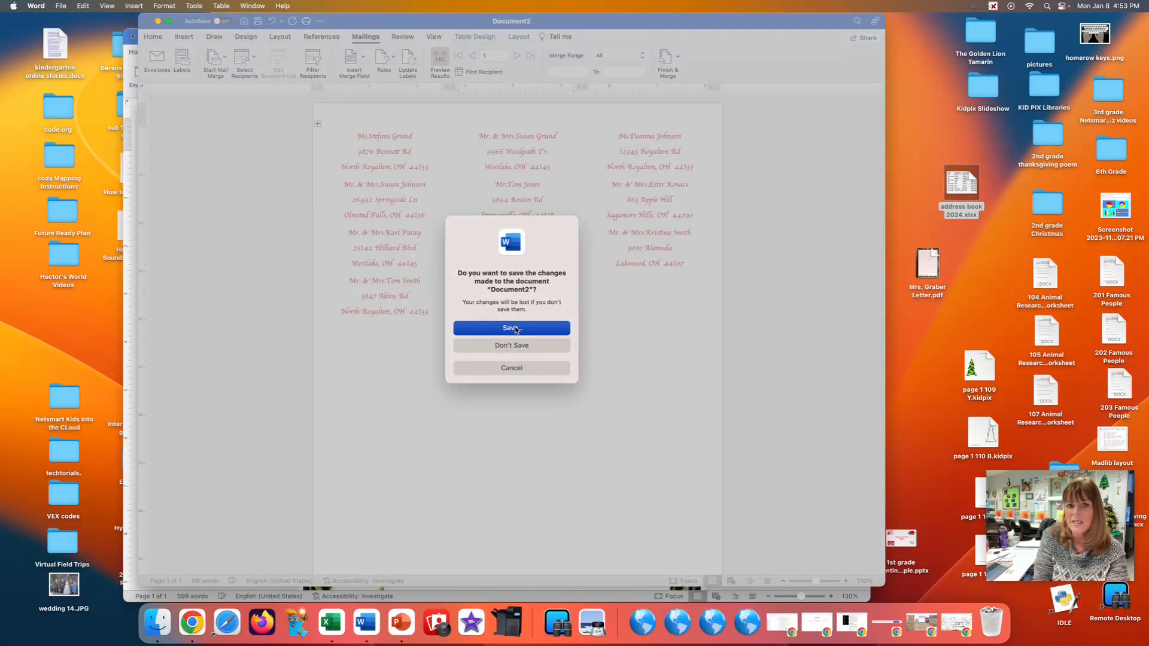
left_click(518, 346)
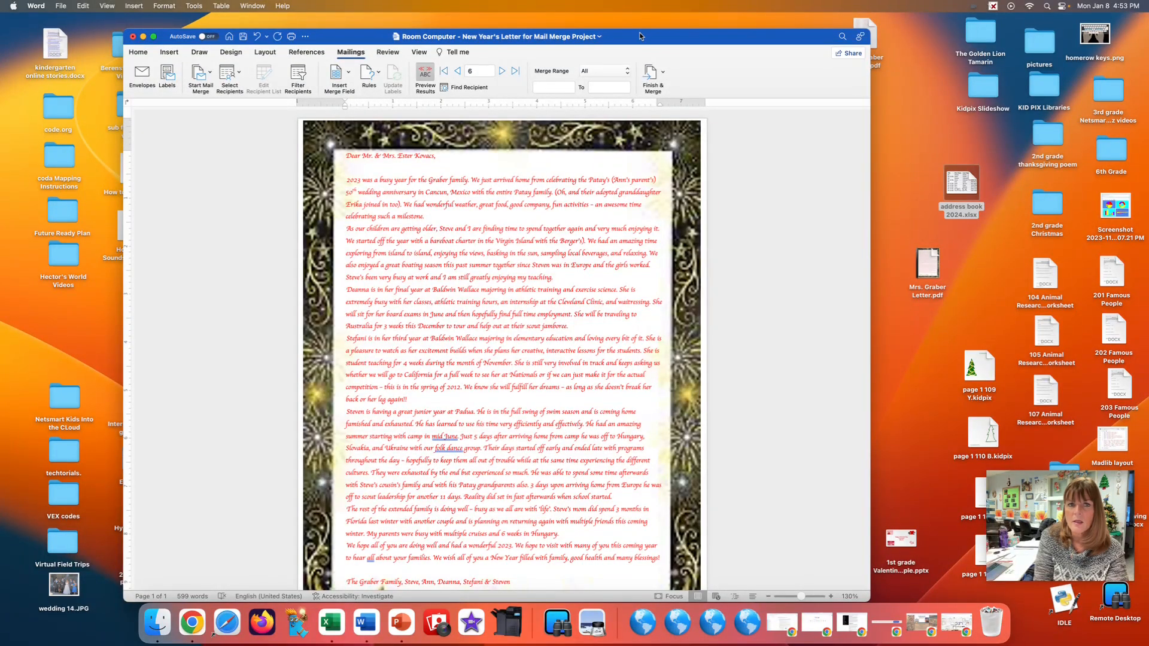
left_click(132, 36)
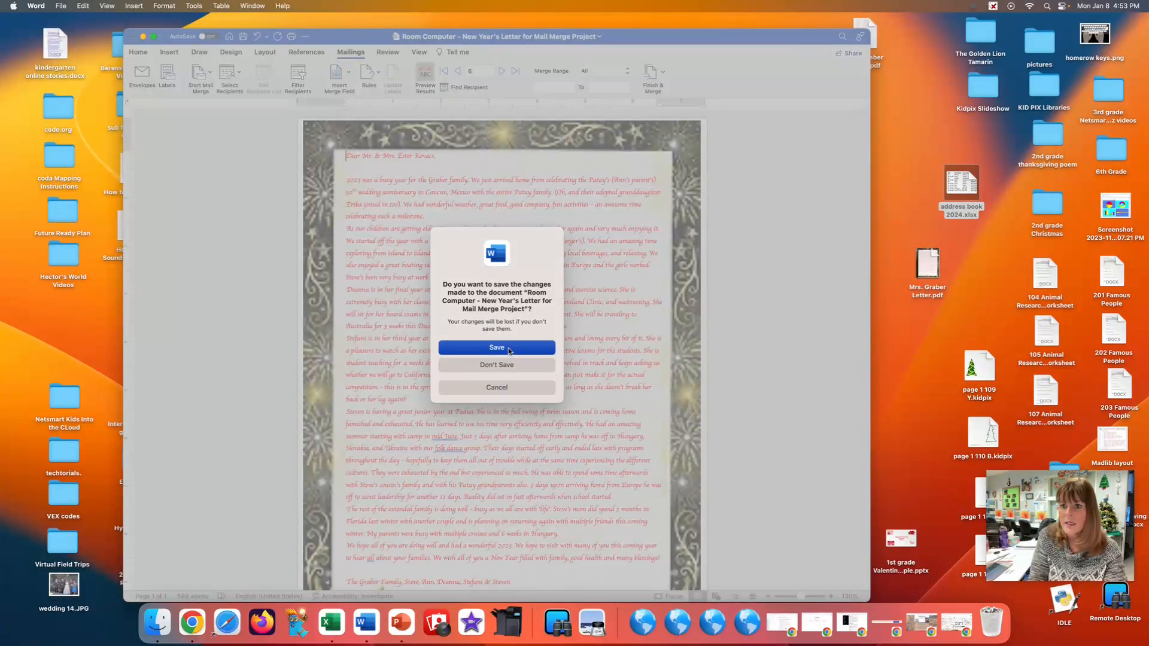
left_click(509, 351)
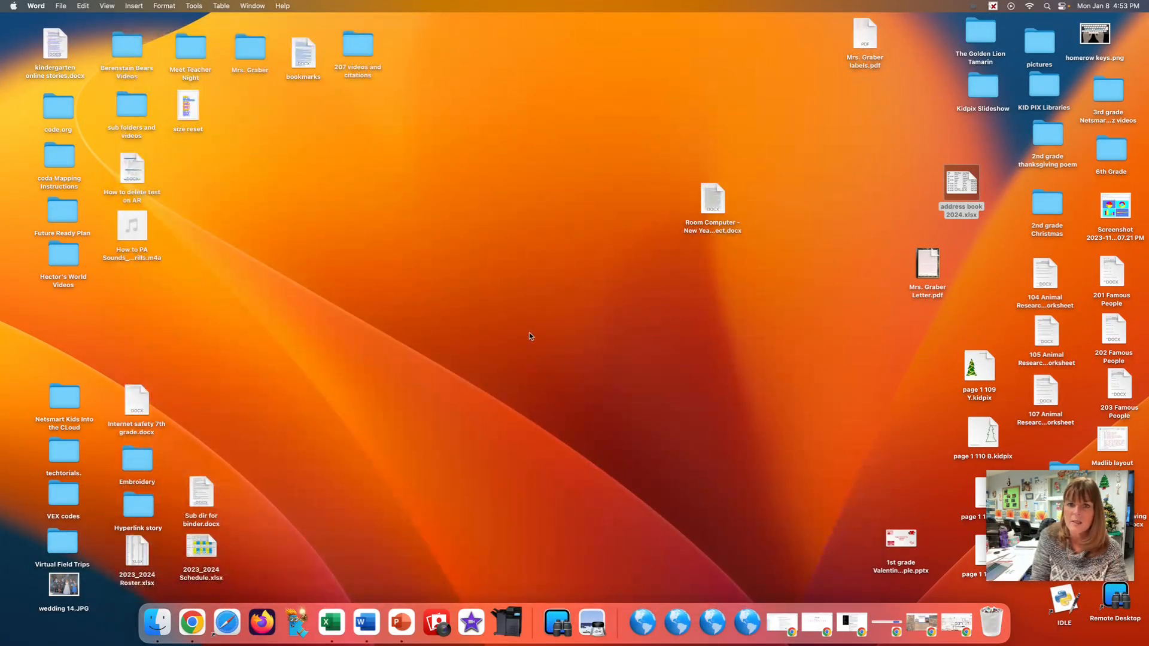
Group address book 2024.xlsx and the letter PDF beside the labels PDF on the desktop, moving the Word letter away from them.
left_click_drag(711, 211, 922, 376)
left_click_drag(957, 181, 871, 96)
left_click_drag(928, 267, 918, 32)
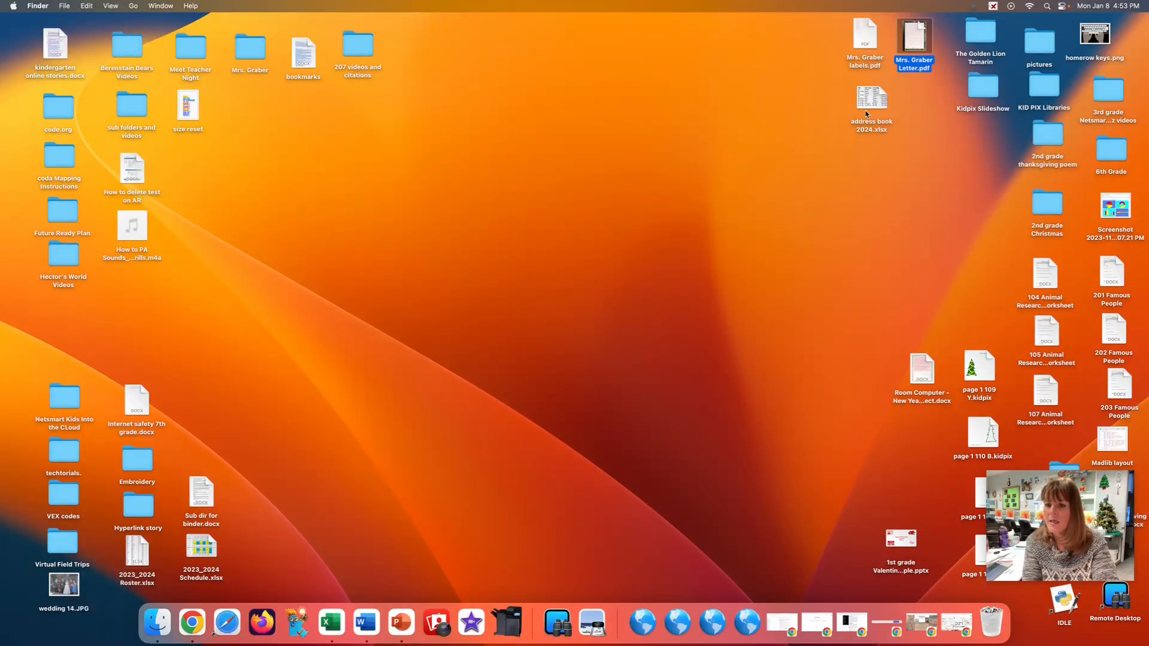
Switch to Chrome and start a file upload for the New Year's Letter for Mail Merge Project assignment in Google Classroom.
left_click(955, 623)
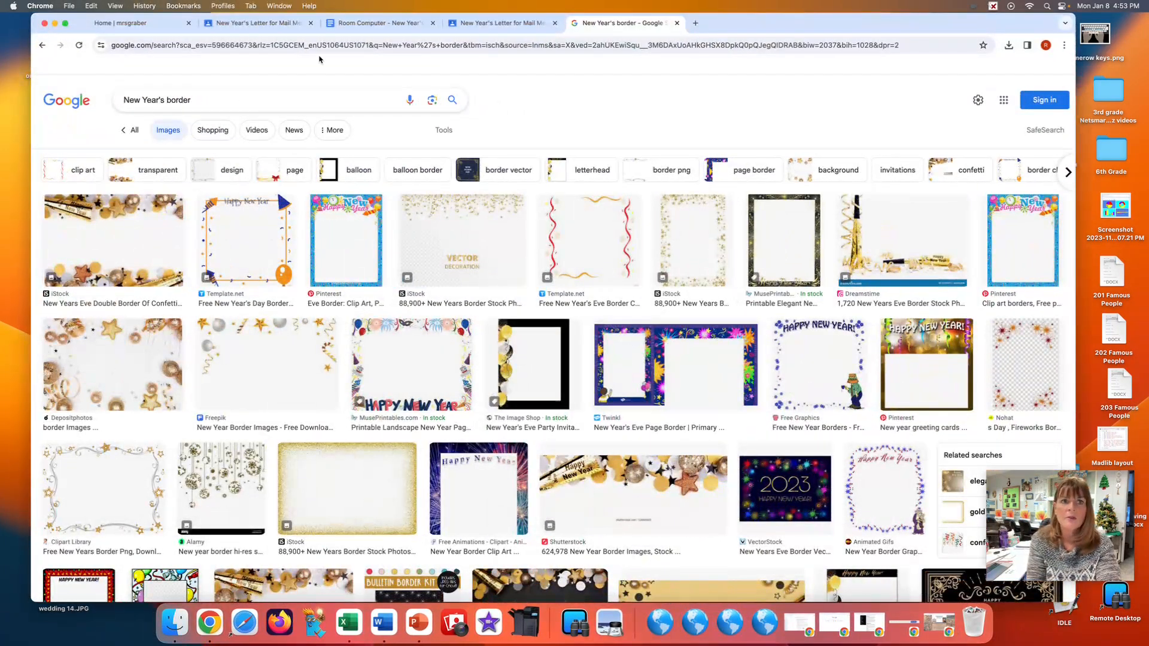
left_click(367, 24)
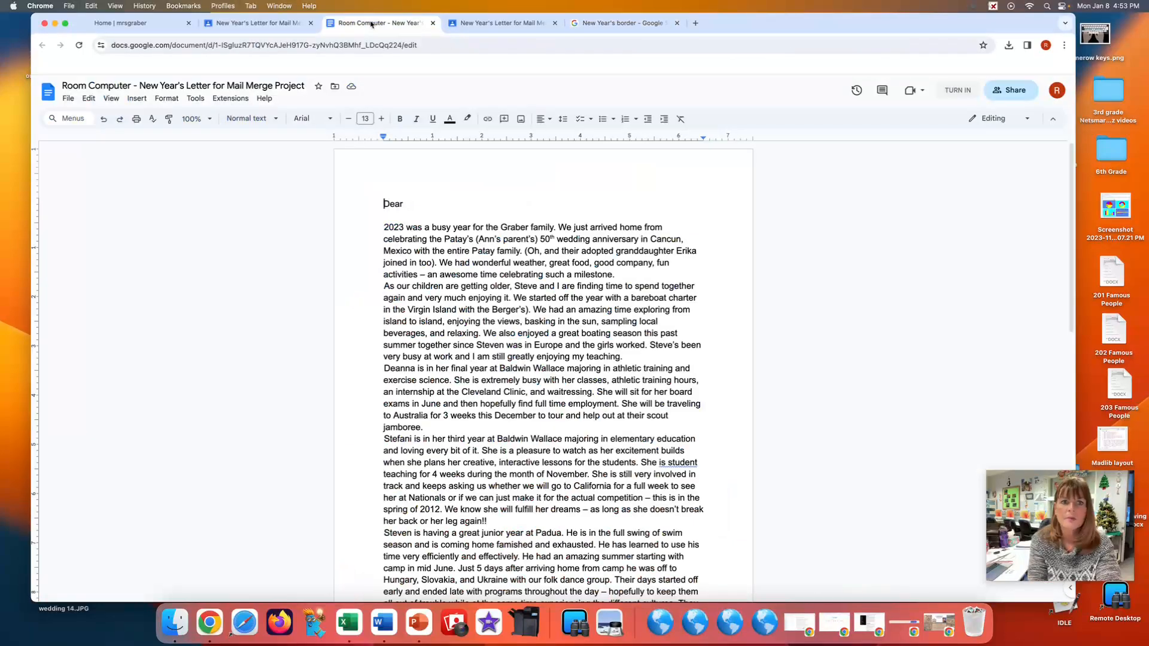
left_click(283, 23)
left_click(839, 196)
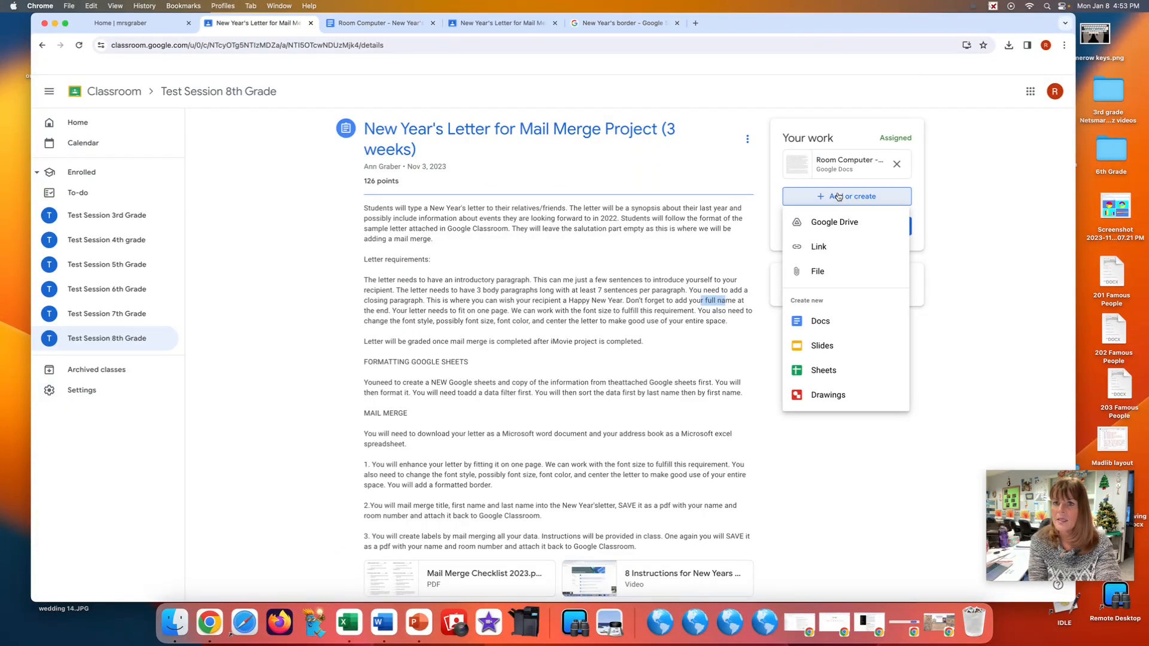
left_click(817, 271)
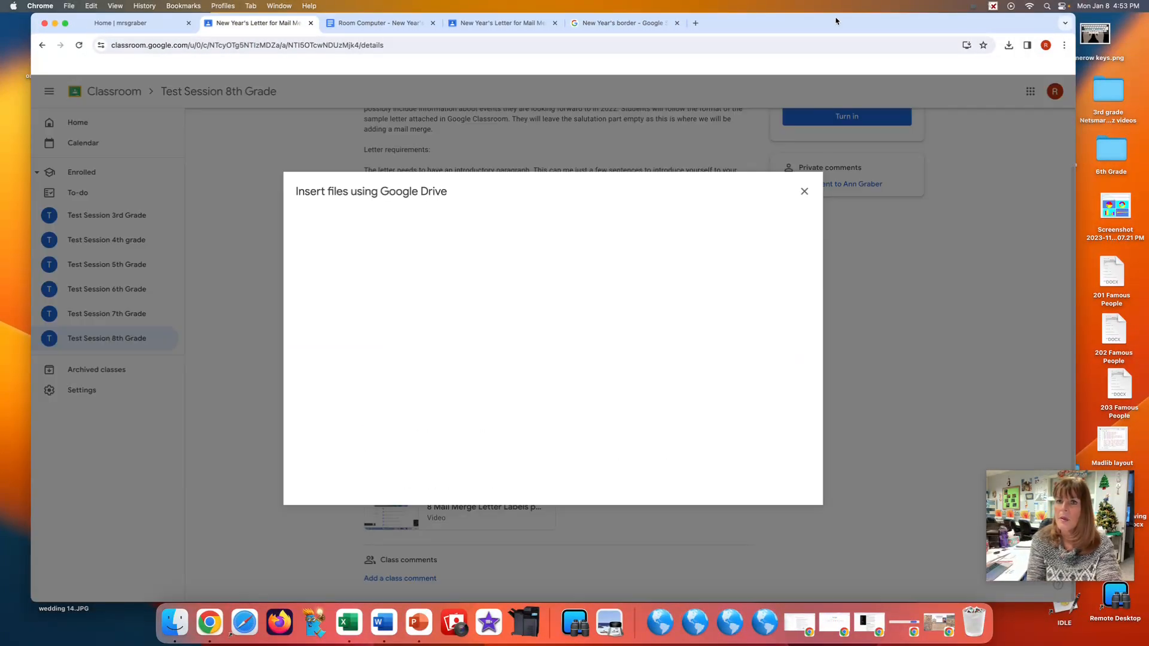
Attach the labels PDF, address book 2024.xlsx and the letter PDF from the desktop to the assignment and turn it in.
left_click_drag(852, 25, 580, 3)
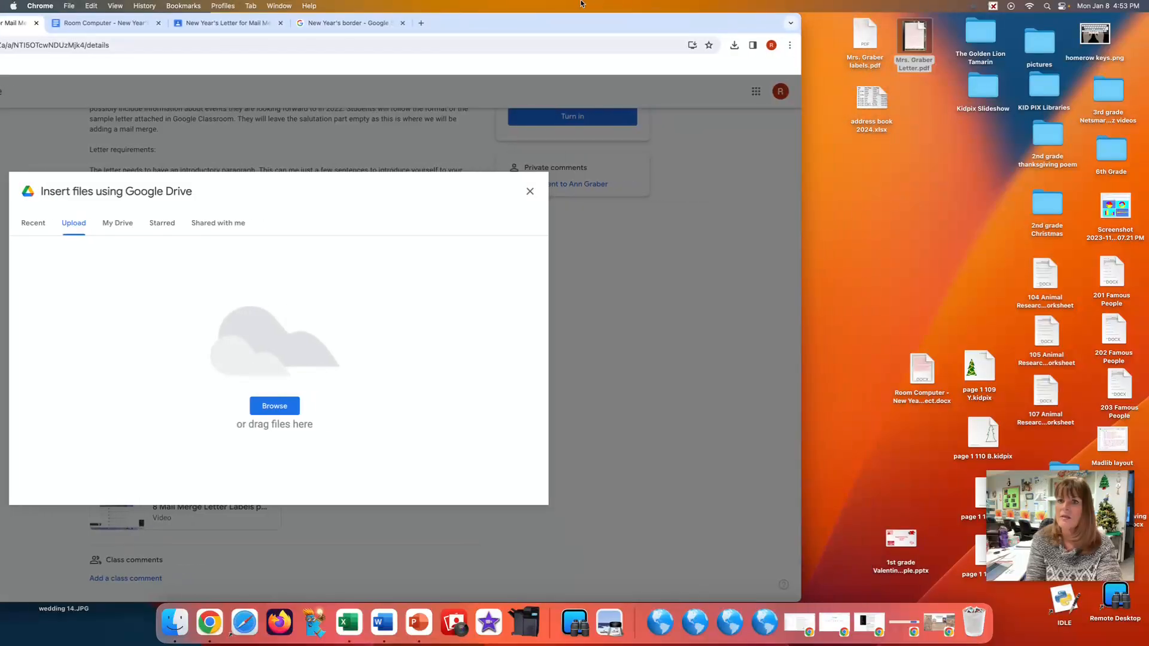
left_click_drag(848, 36, 359, 369)
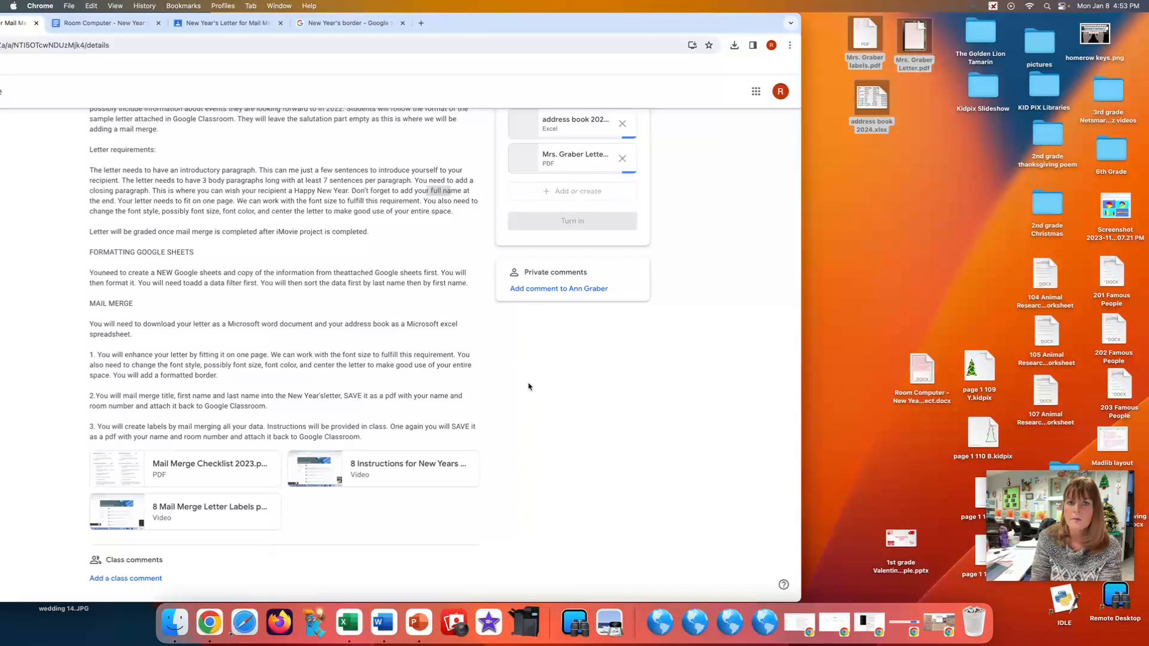
scroll(526, 371, "up", 5)
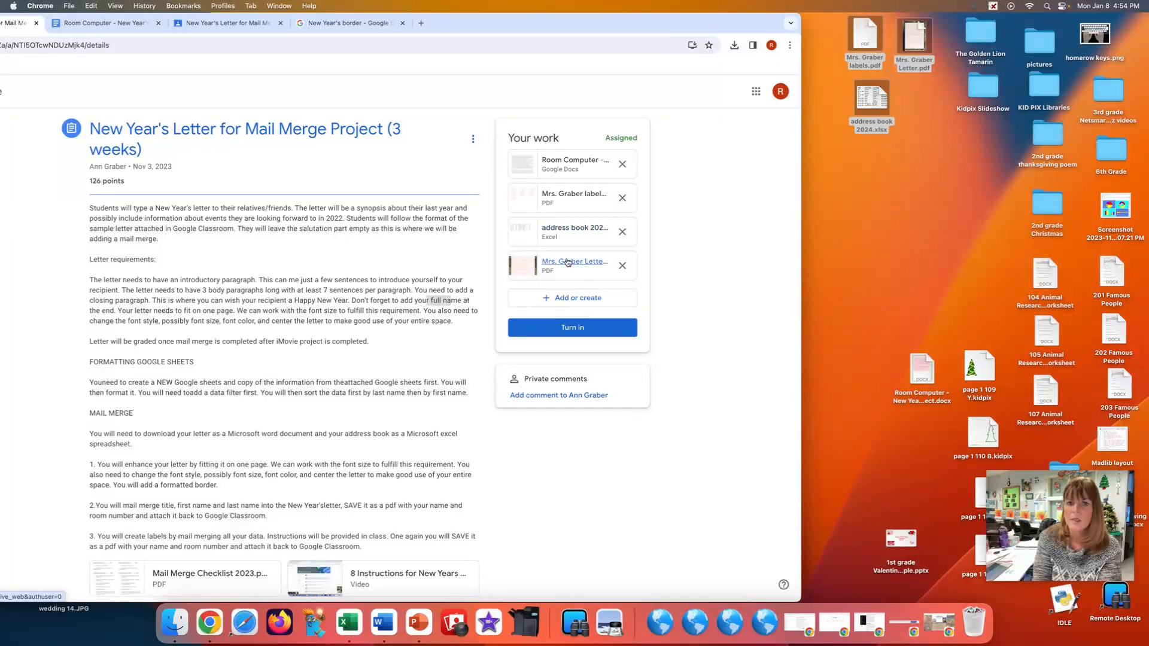
left_click(571, 328)
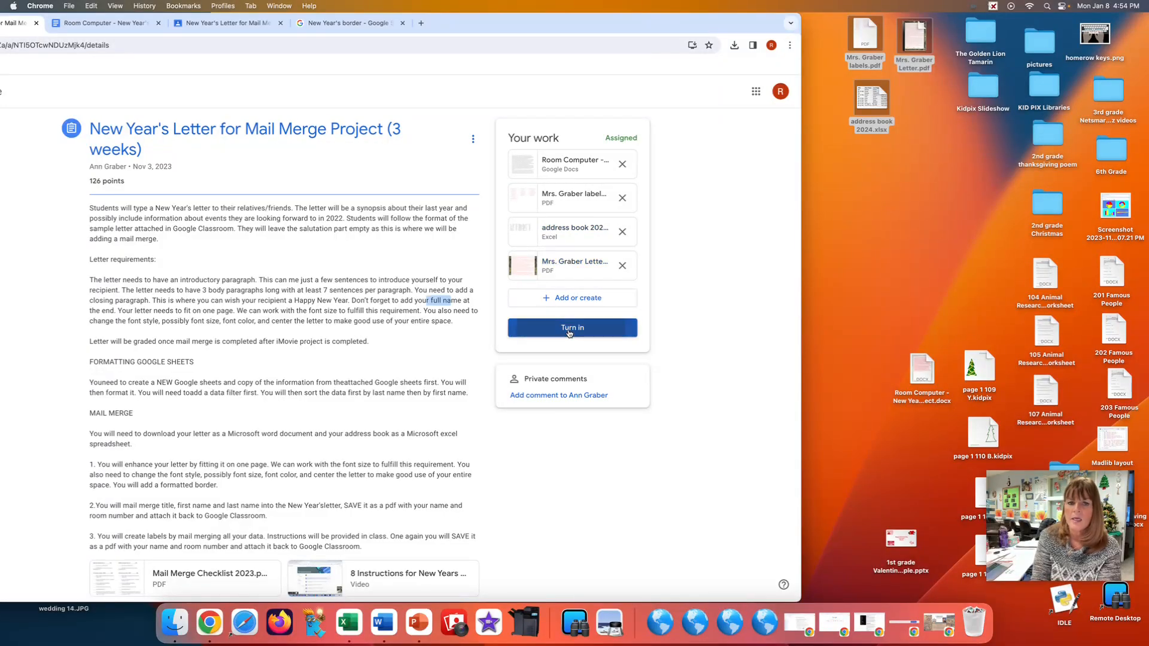
left_click(414, 406)
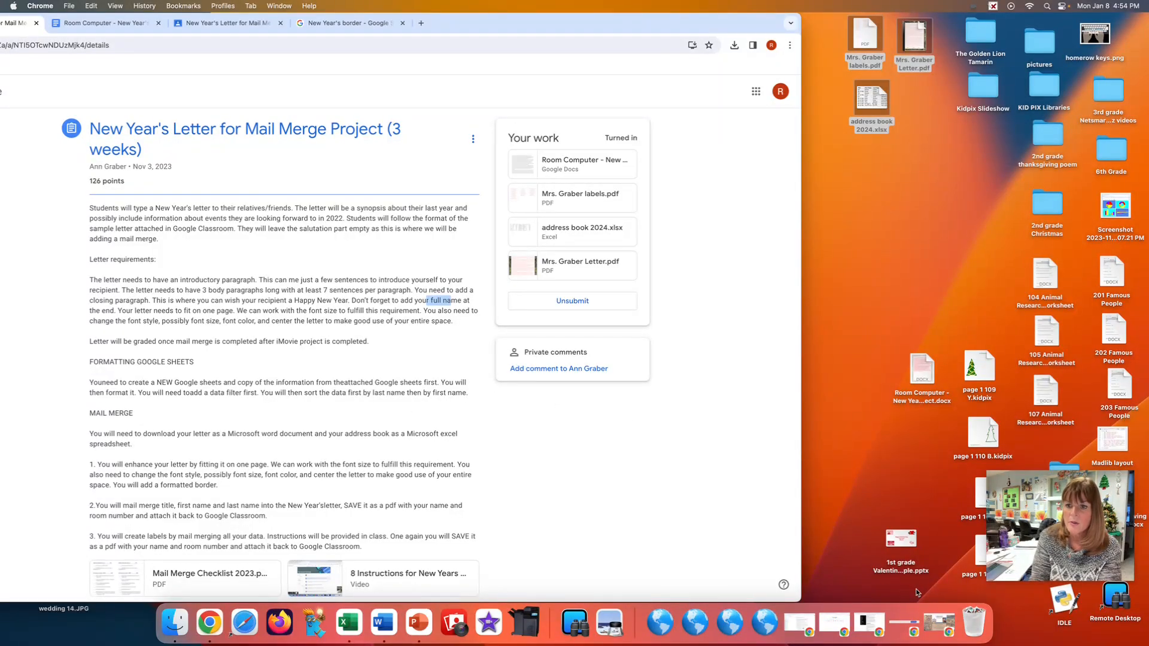
Restore the minimized Chrome window showing the computer class home page.
left_click(938, 622)
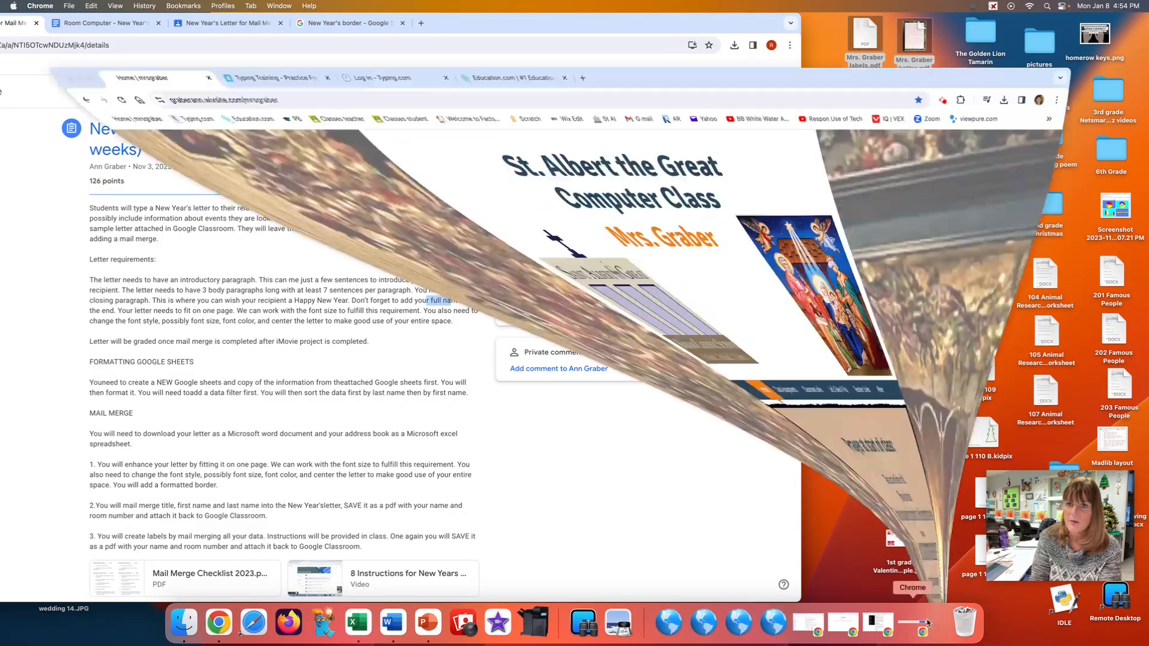